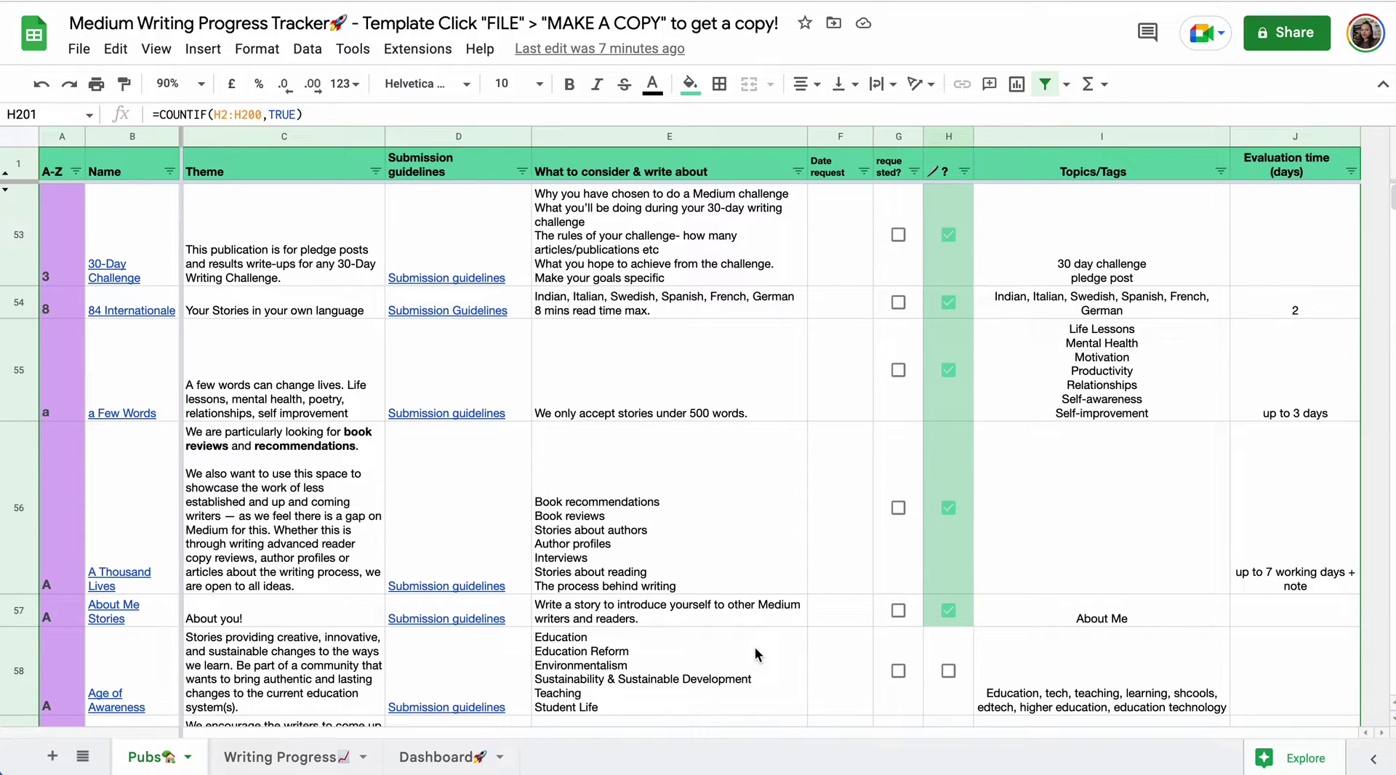
# - Select cell E58, which holds Age of Awareness's writing topics, before leaving the tracker
pyautogui.click(755, 647)
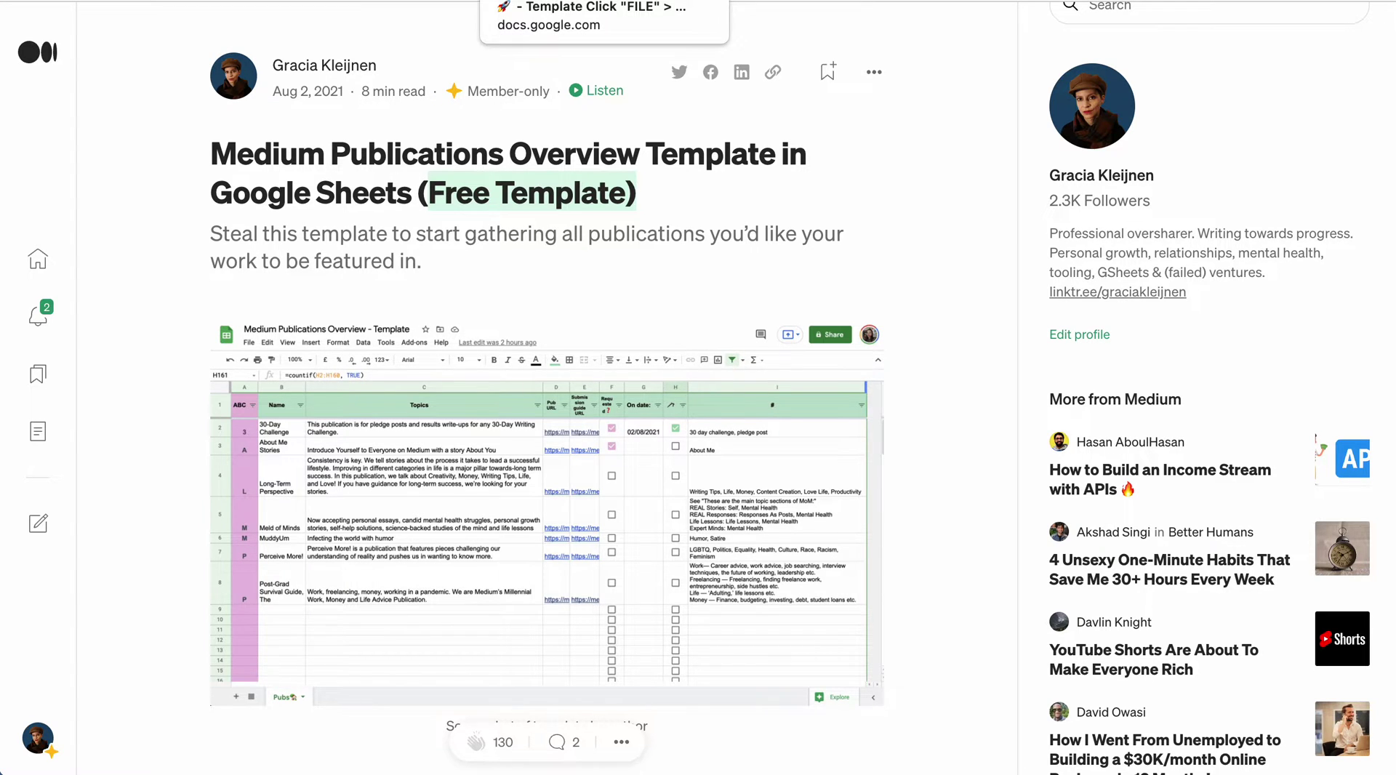
# - Switch to the Essential Listings Guide to Medium Publications article
pyautogui.click(604, 2)
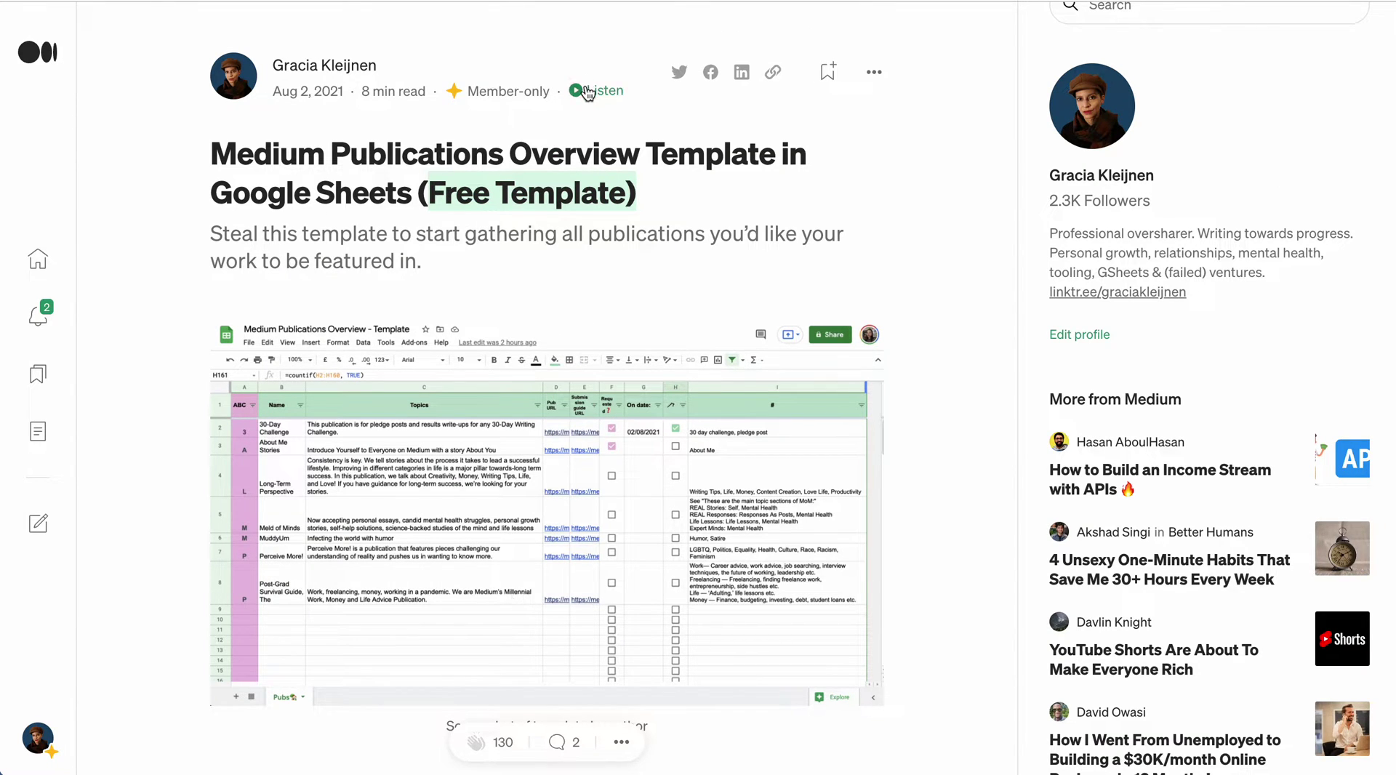
pyautogui.click(970, 5)
pyautogui.hotkey('ctrl', 'Tab')
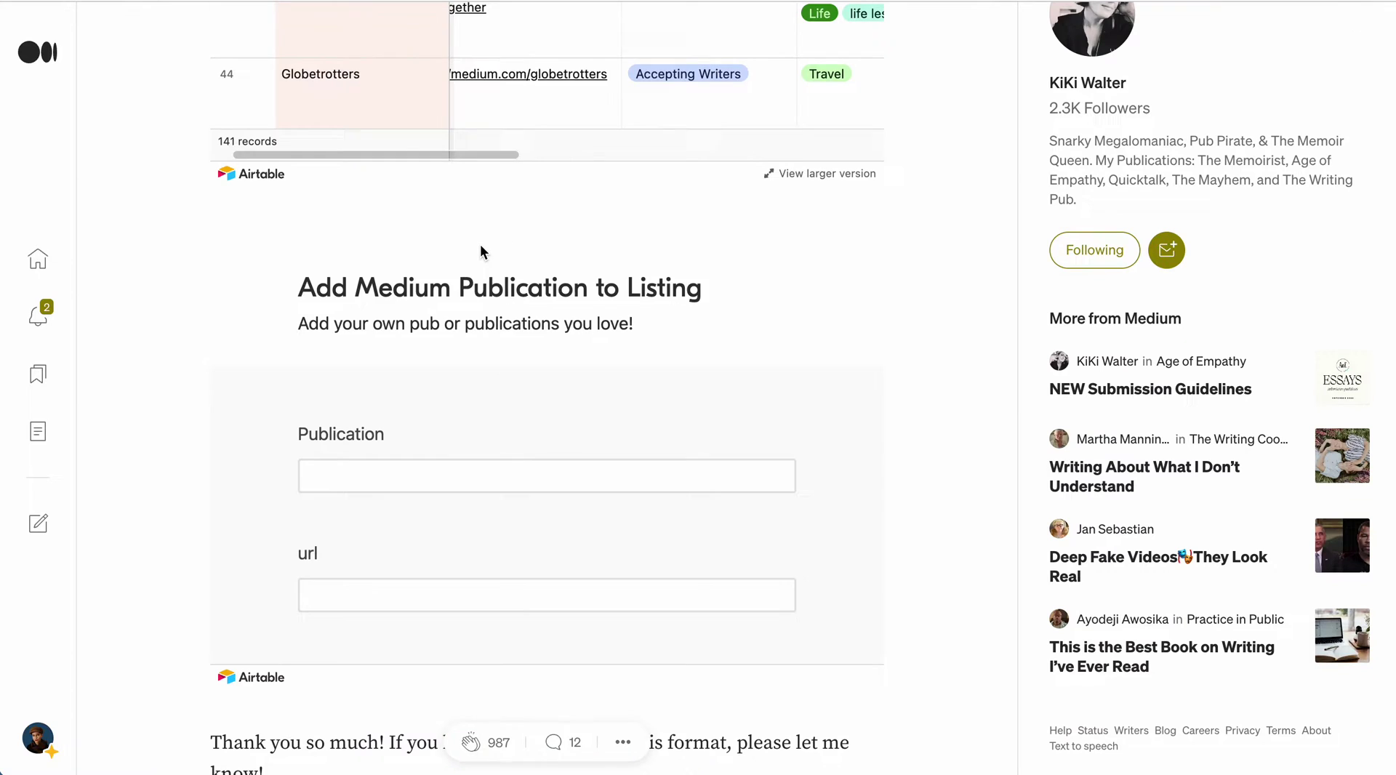
# - Scroll down to the article's Airtable publications table, then return to the tracker spreadsheet
pyautogui.scroll(-1, 246, 173)
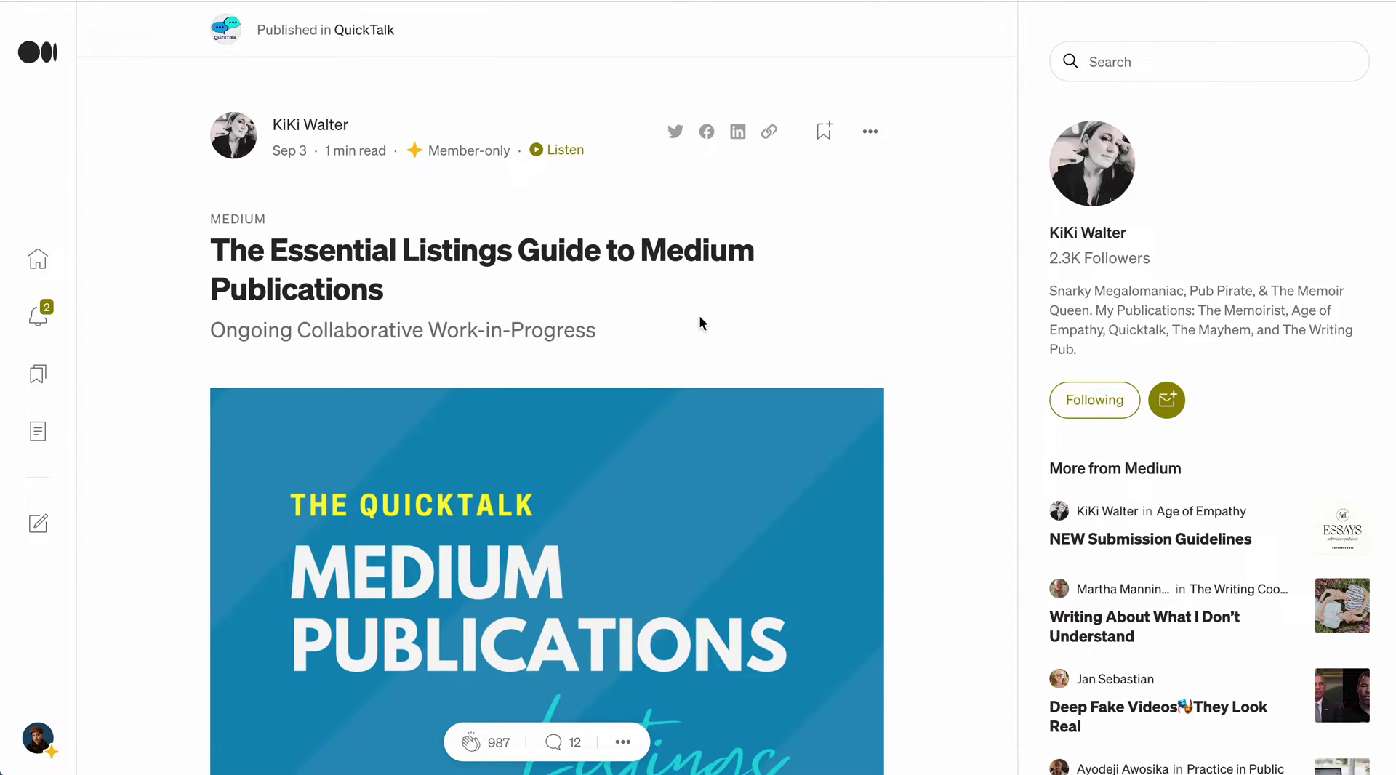
pyautogui.scroll(-1, 698, 323)
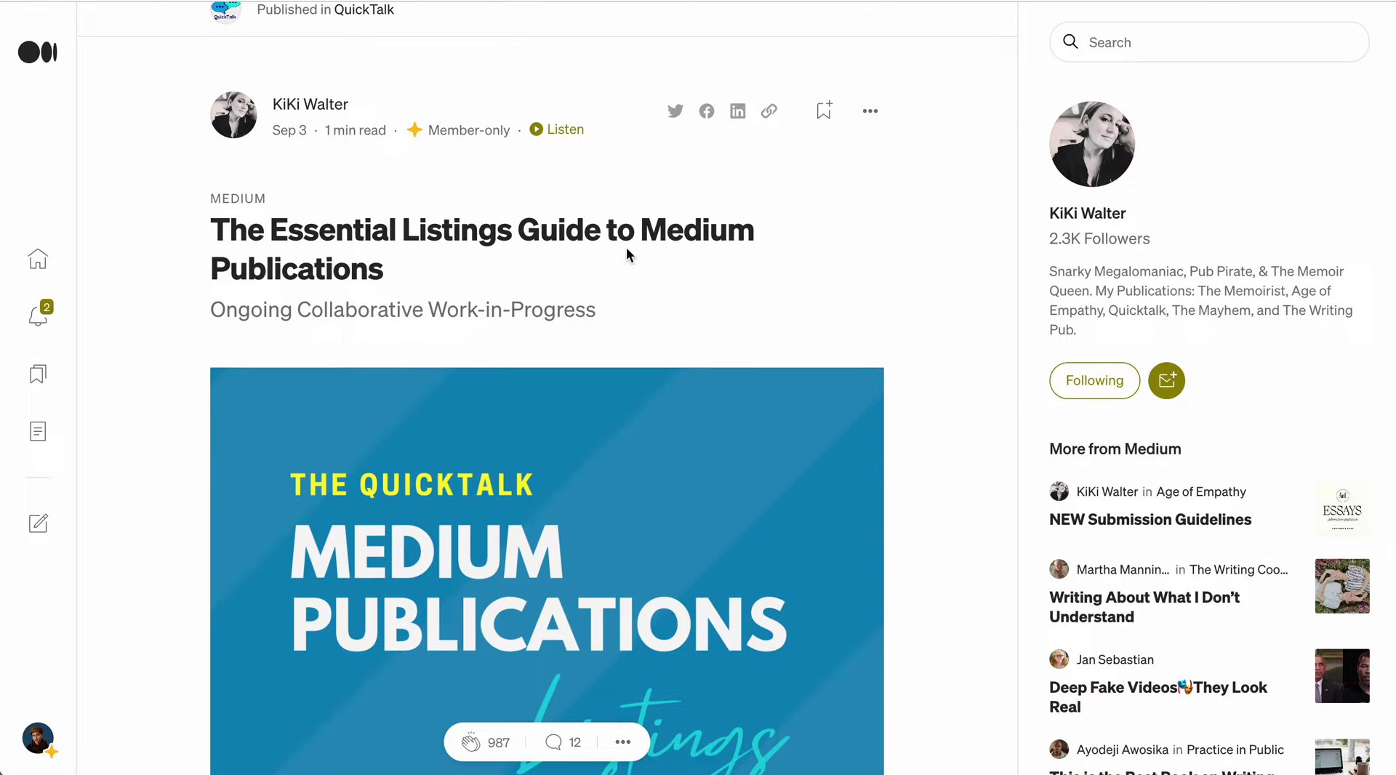
pyautogui.scroll(-1, 798, 306)
pyautogui.scroll(-14, 798, 306)
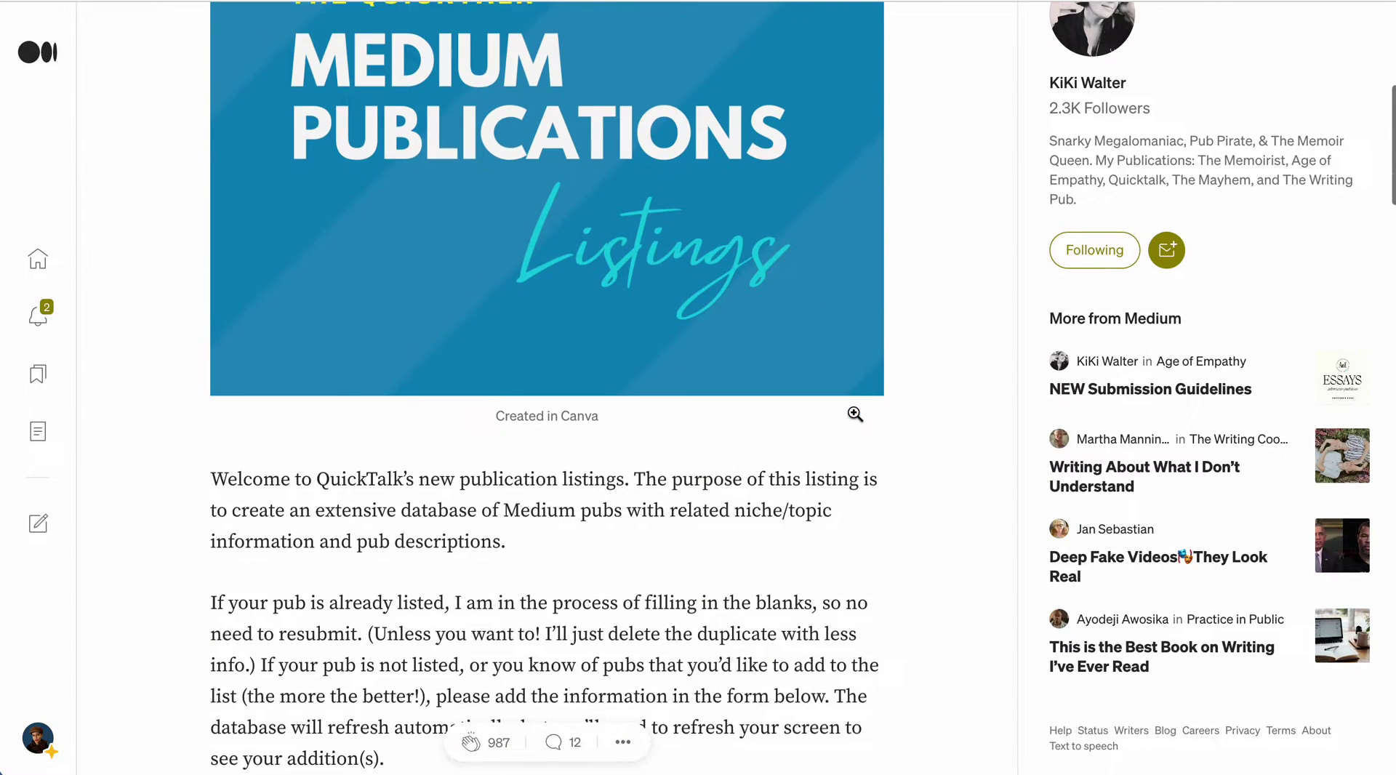
pyautogui.scroll(-2, 960, 439)
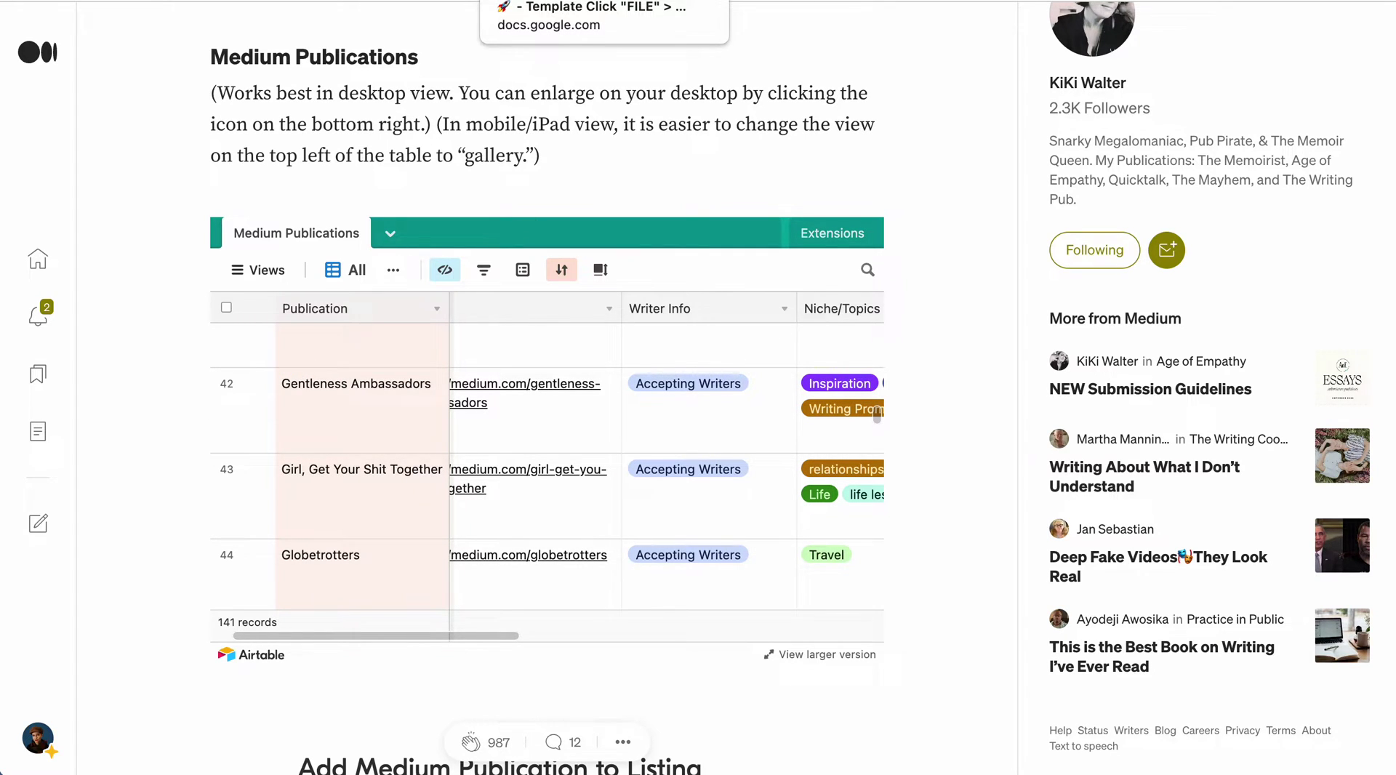
pyautogui.click(552, 2)
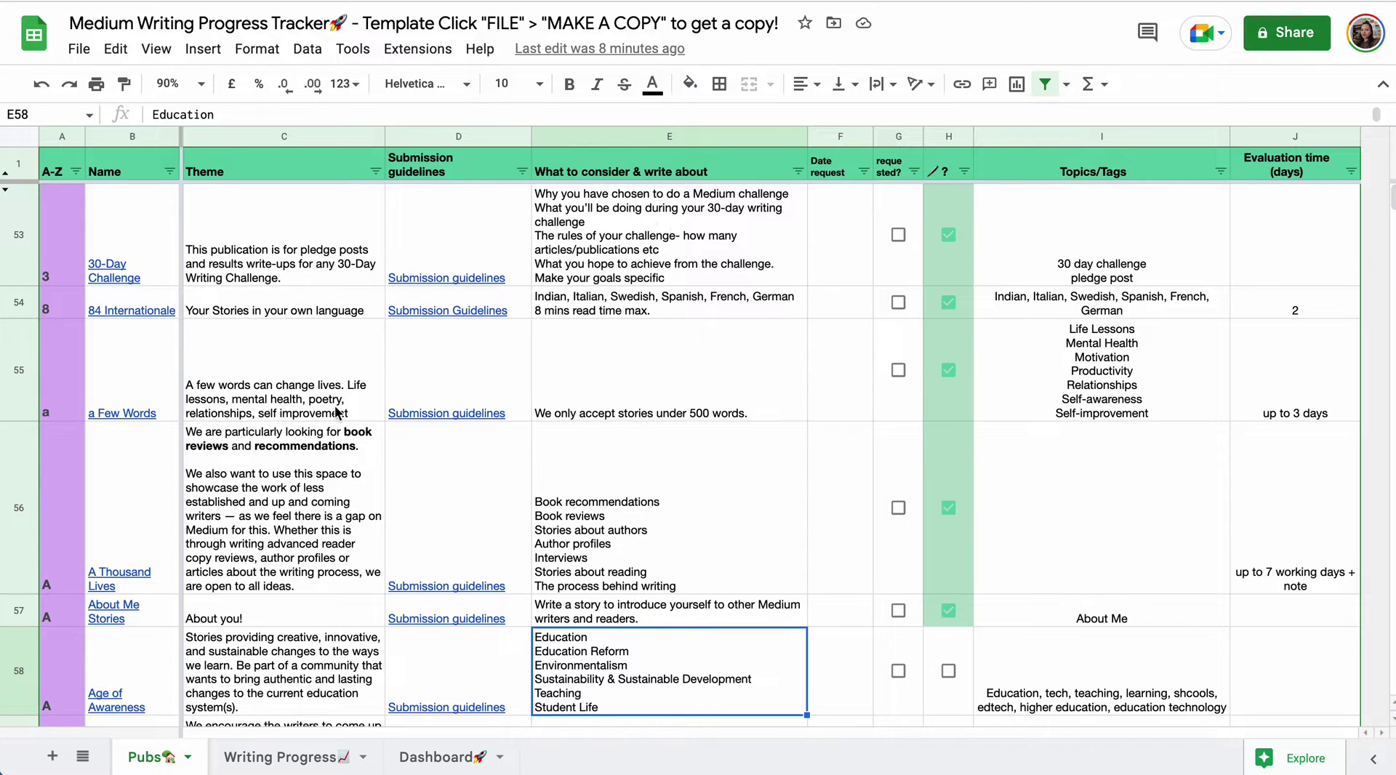
pyautogui.moveTo(452, 397)
pyautogui.moveTo(138, 256)
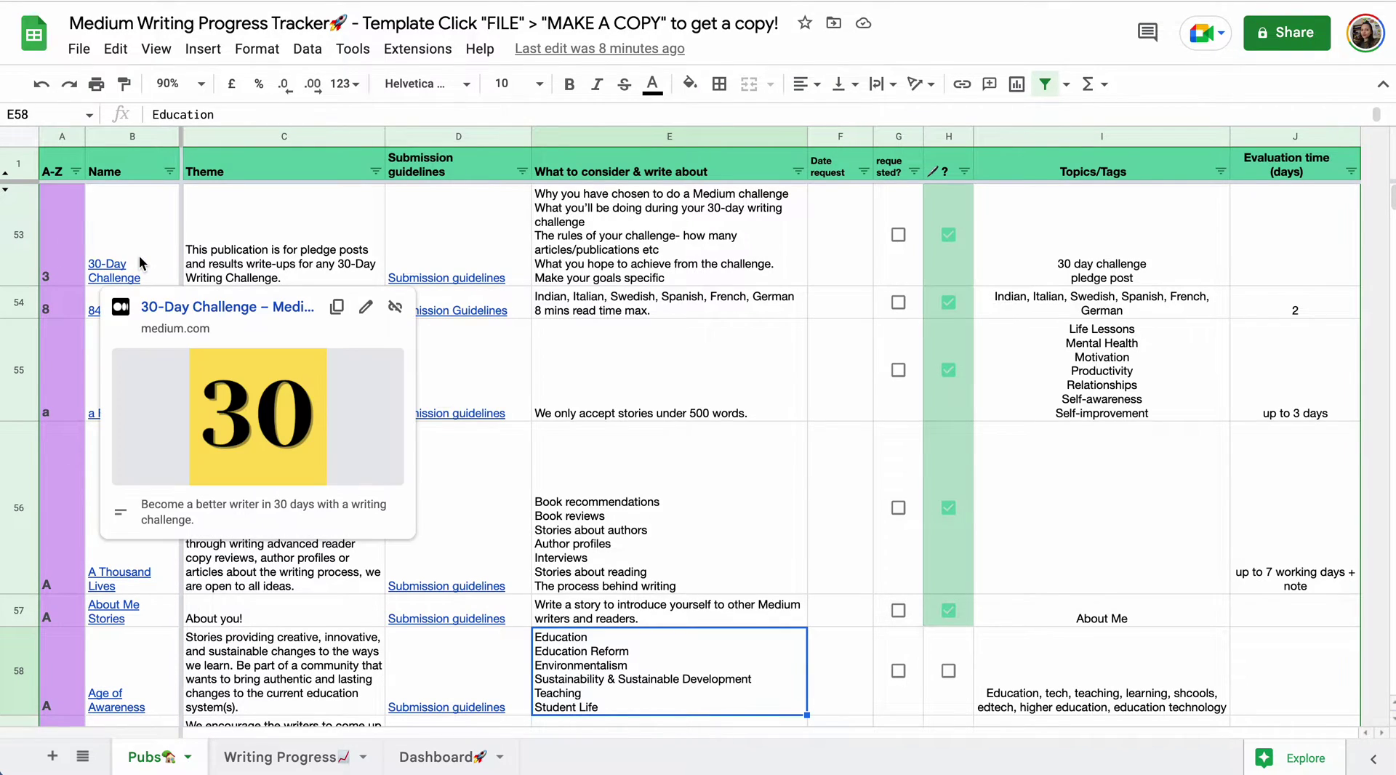
pyautogui.click(50, 265)
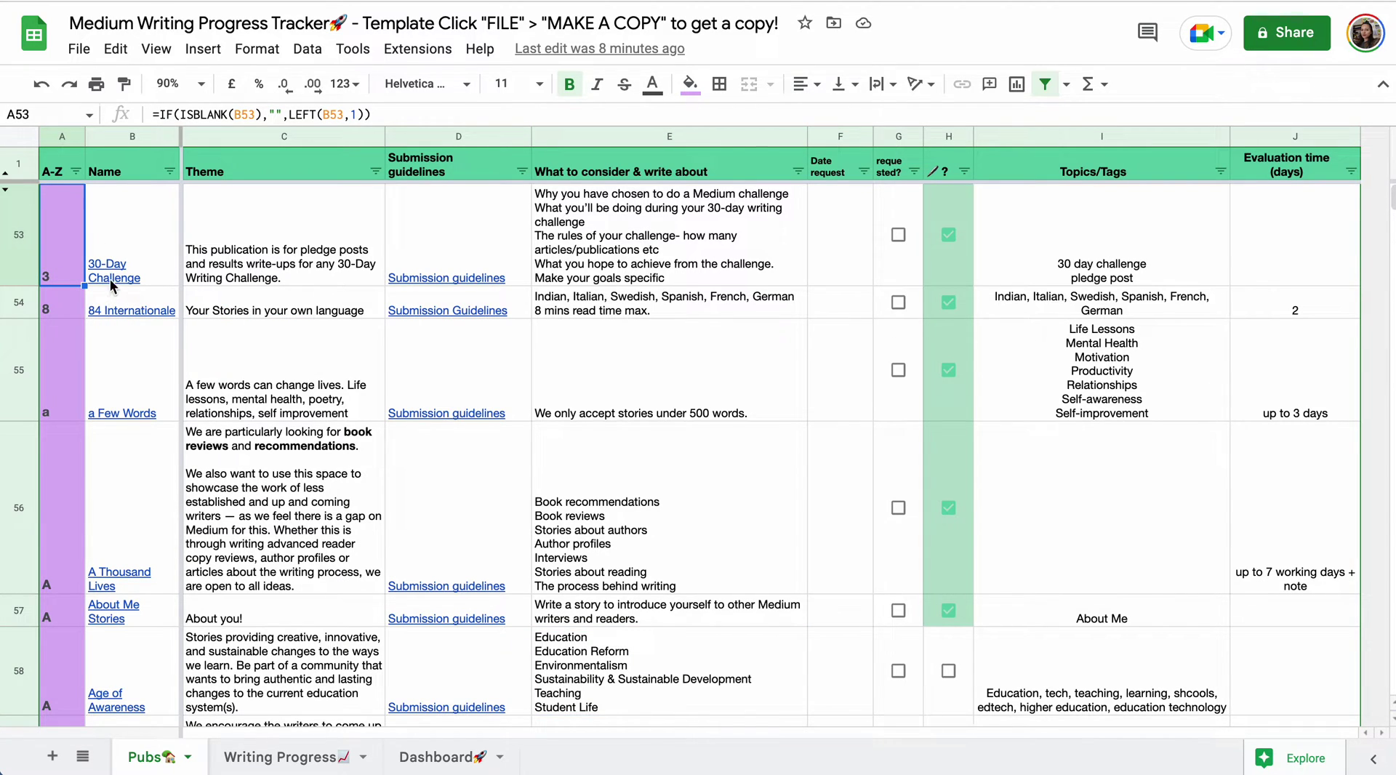
pyautogui.moveTo(111, 273)
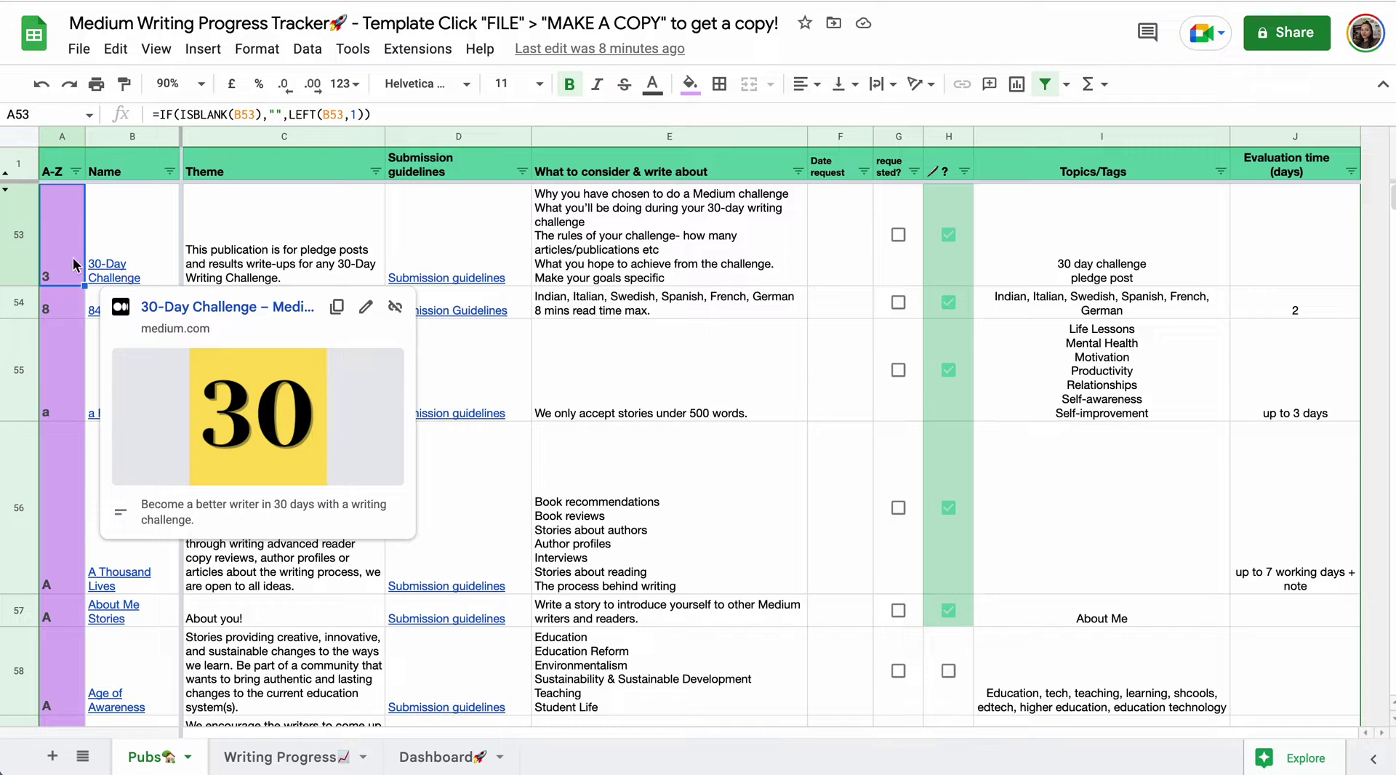
pyautogui.scroll(-10, 53, 286)
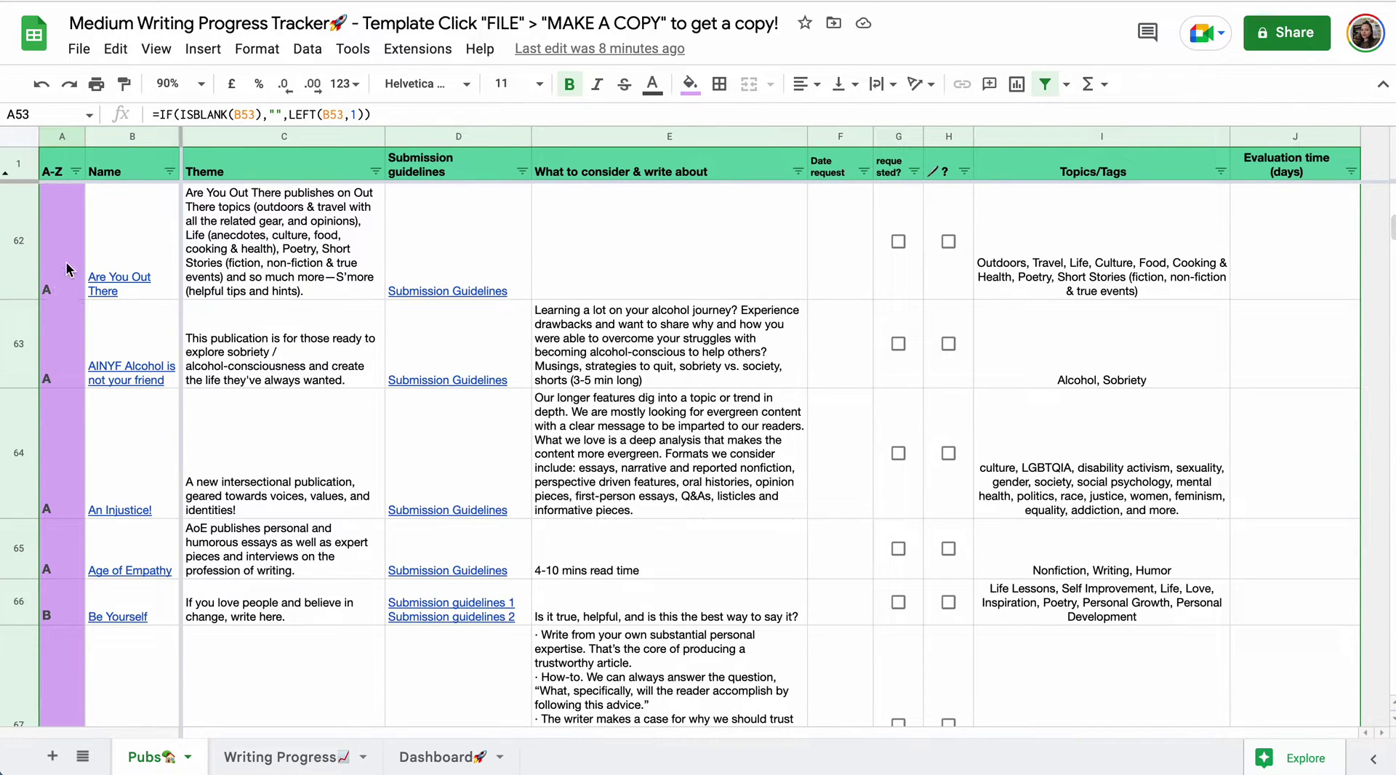
pyautogui.scroll(10, 70, 373)
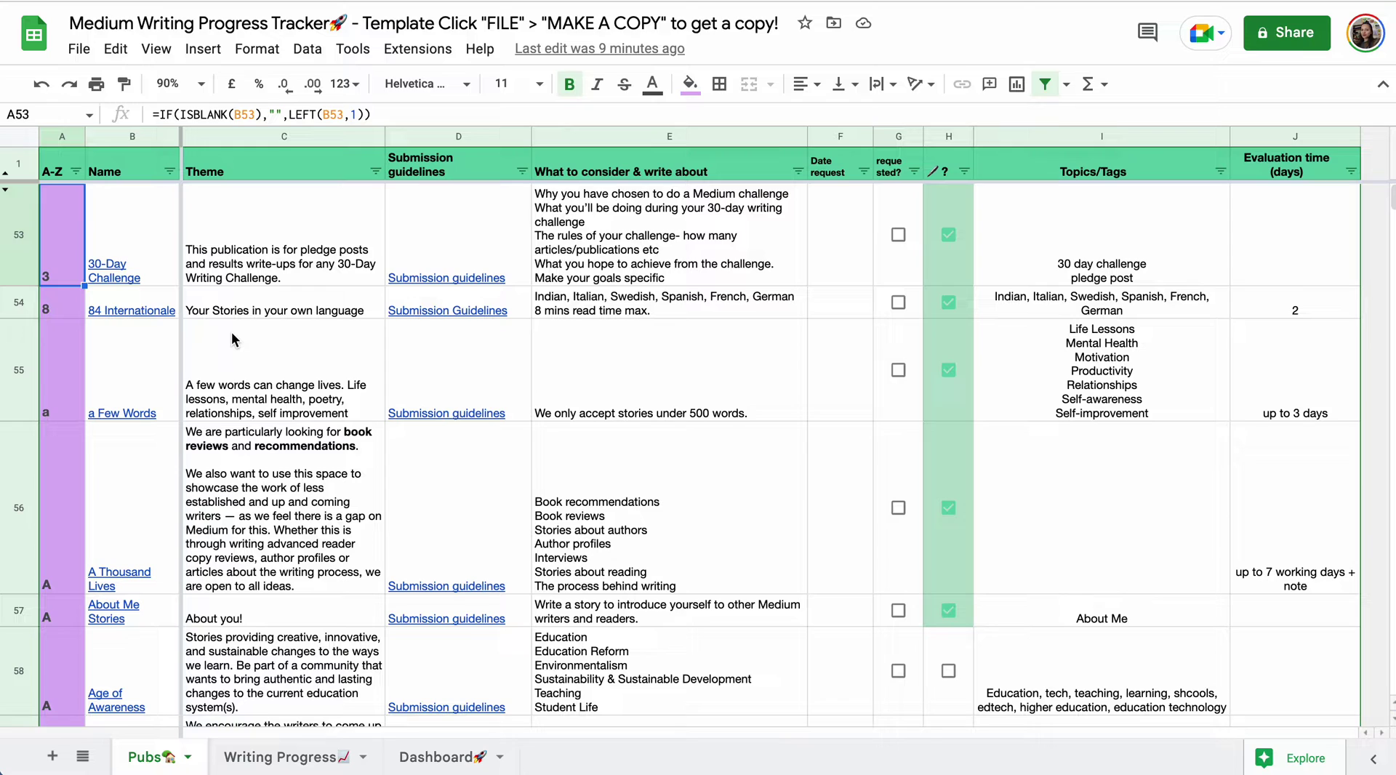
pyautogui.click(237, 231)
pyautogui.click(447, 251)
pyautogui.click(626, 237)
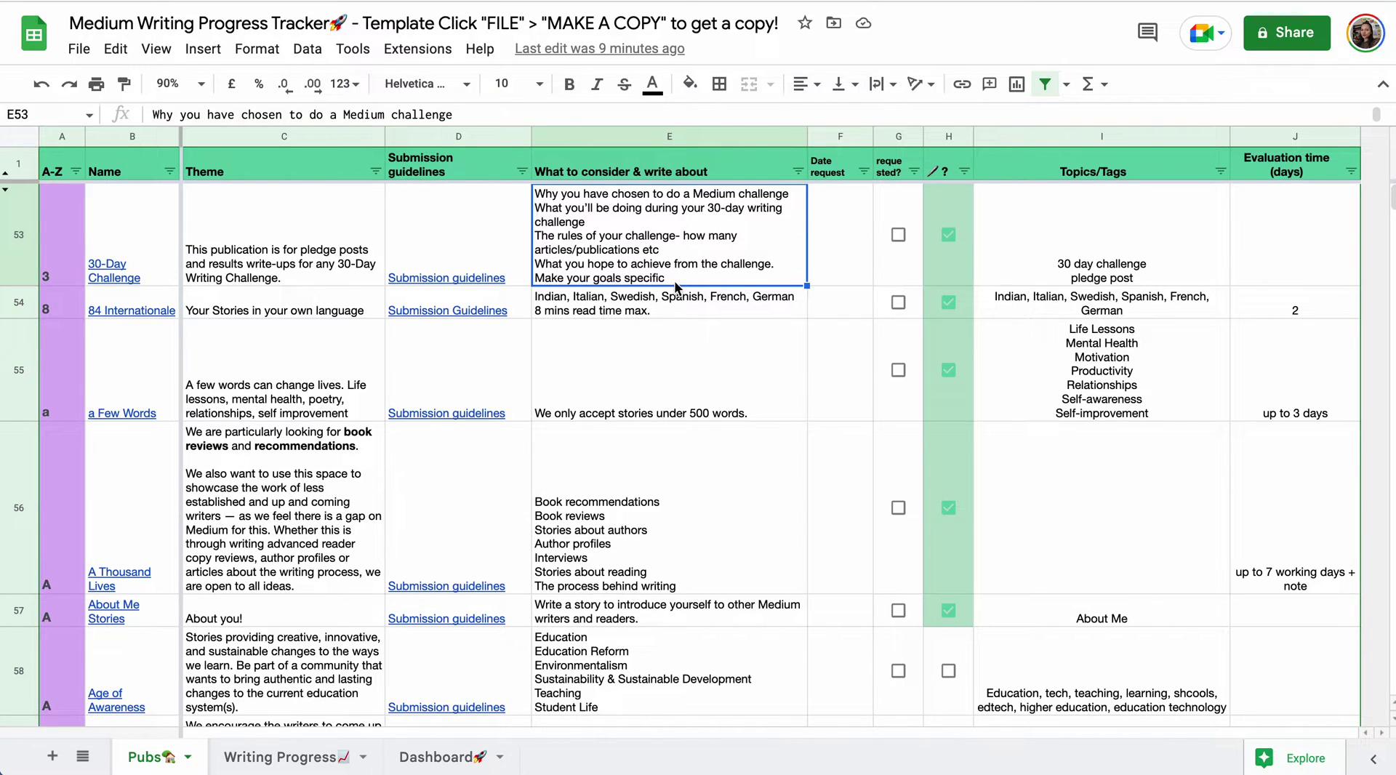
pyautogui.click(833, 263)
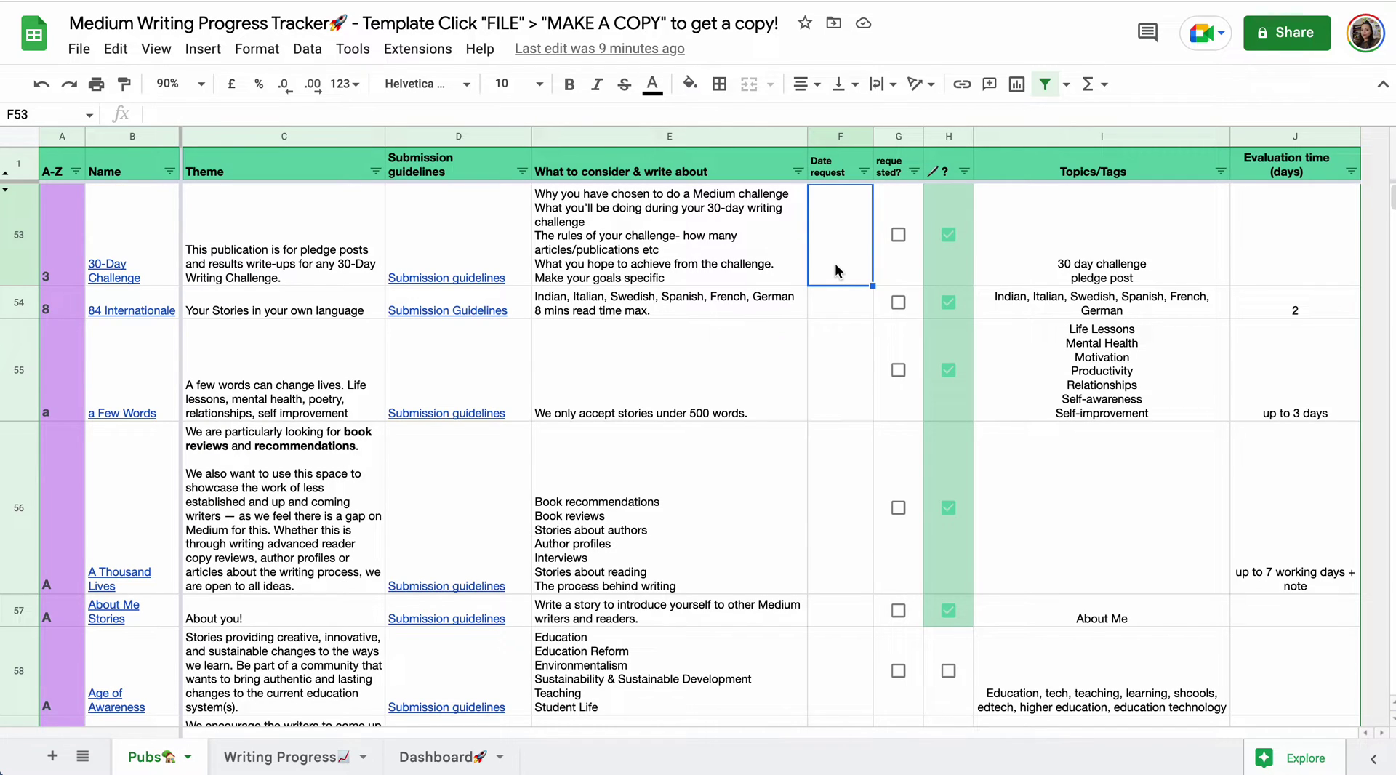
# - Enter 15/11/2022 with Ctrl+; as 30-Day Challenge's request date and tick it as requested
pyautogui.hotkey('ctrl', ';')
pyautogui.click(898, 235)
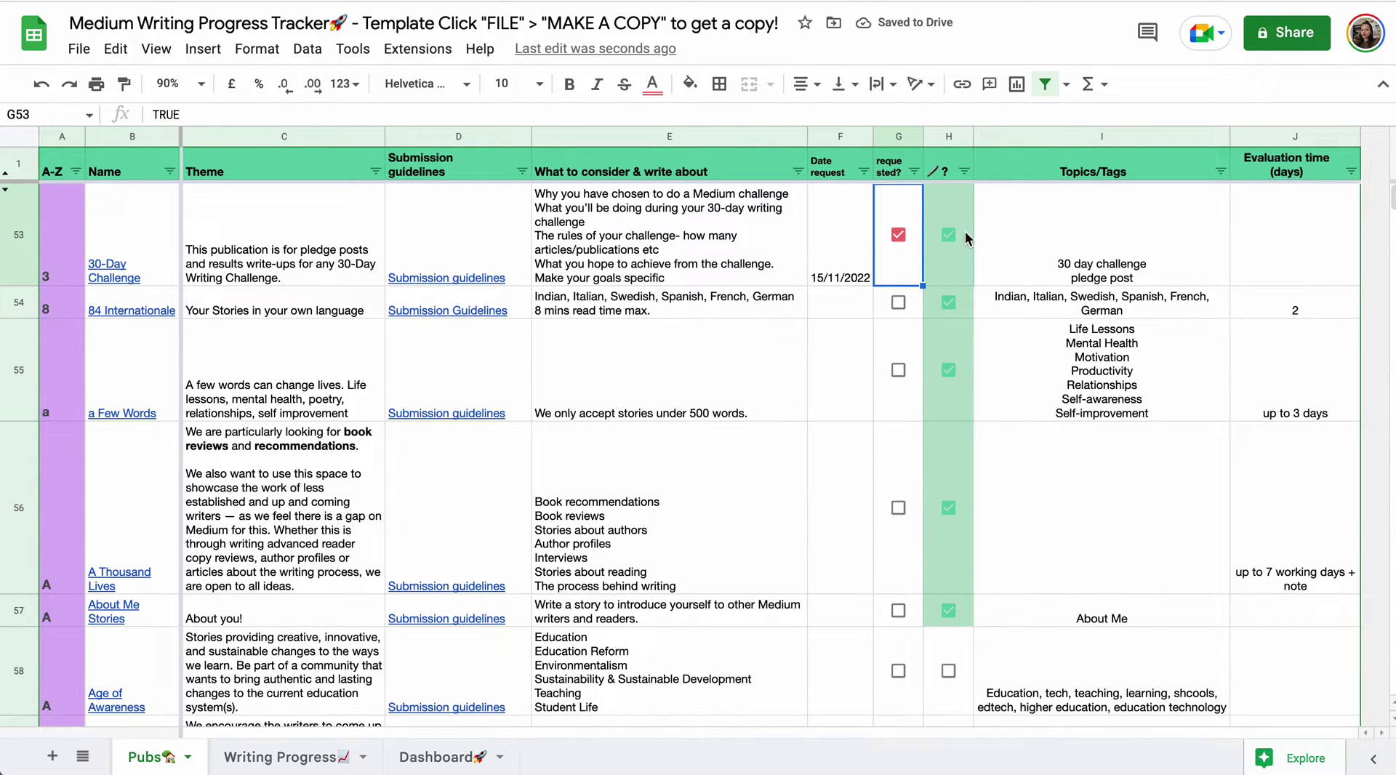
pyautogui.click(945, 234)
pyautogui.click(946, 234)
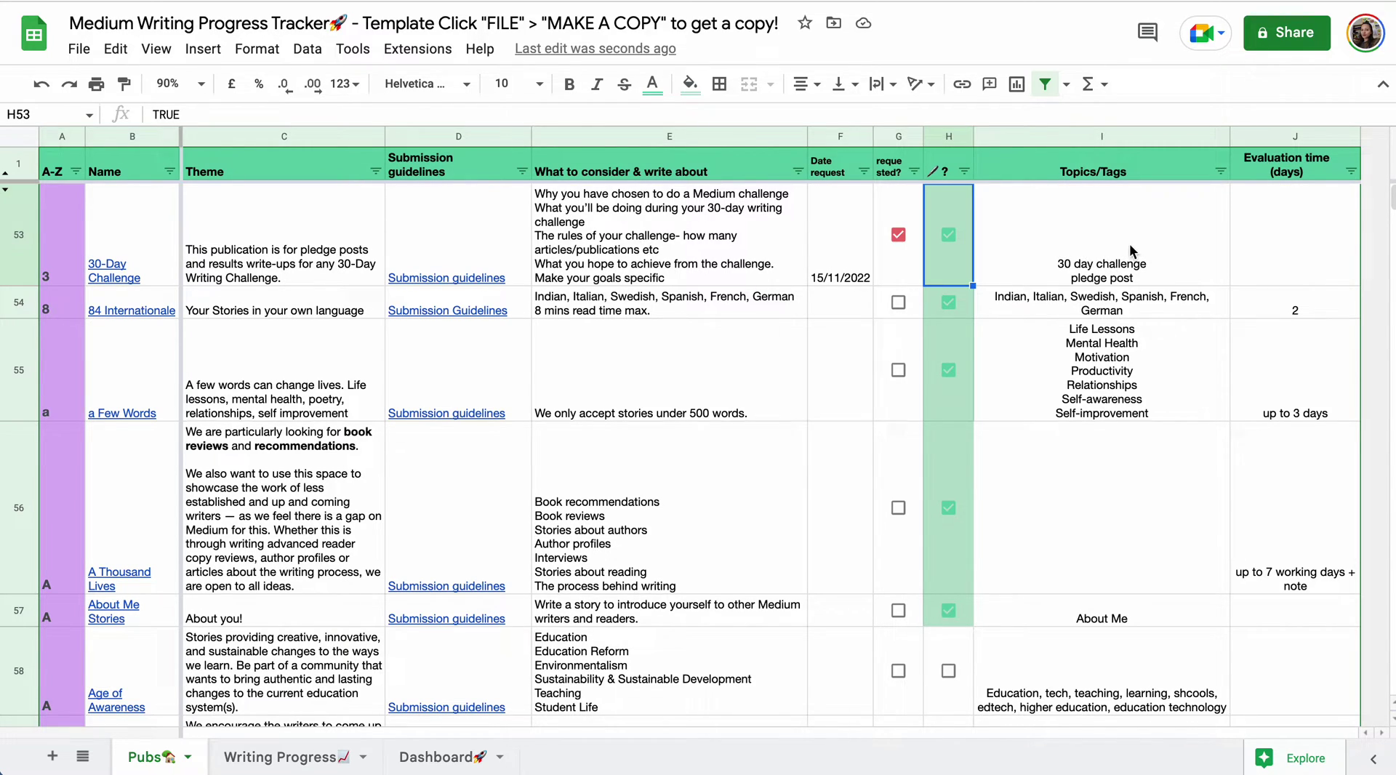
pyautogui.click(1316, 246)
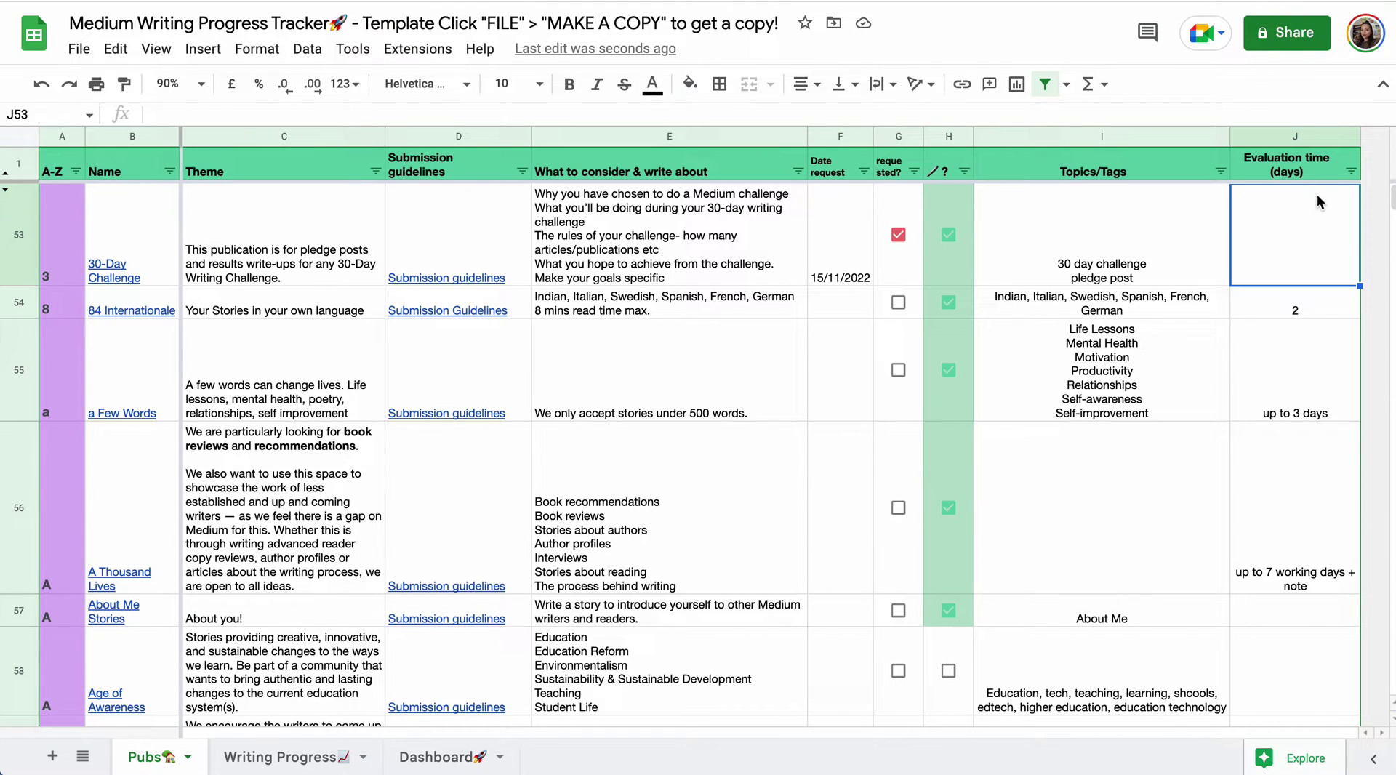
pyautogui.click(1297, 306)
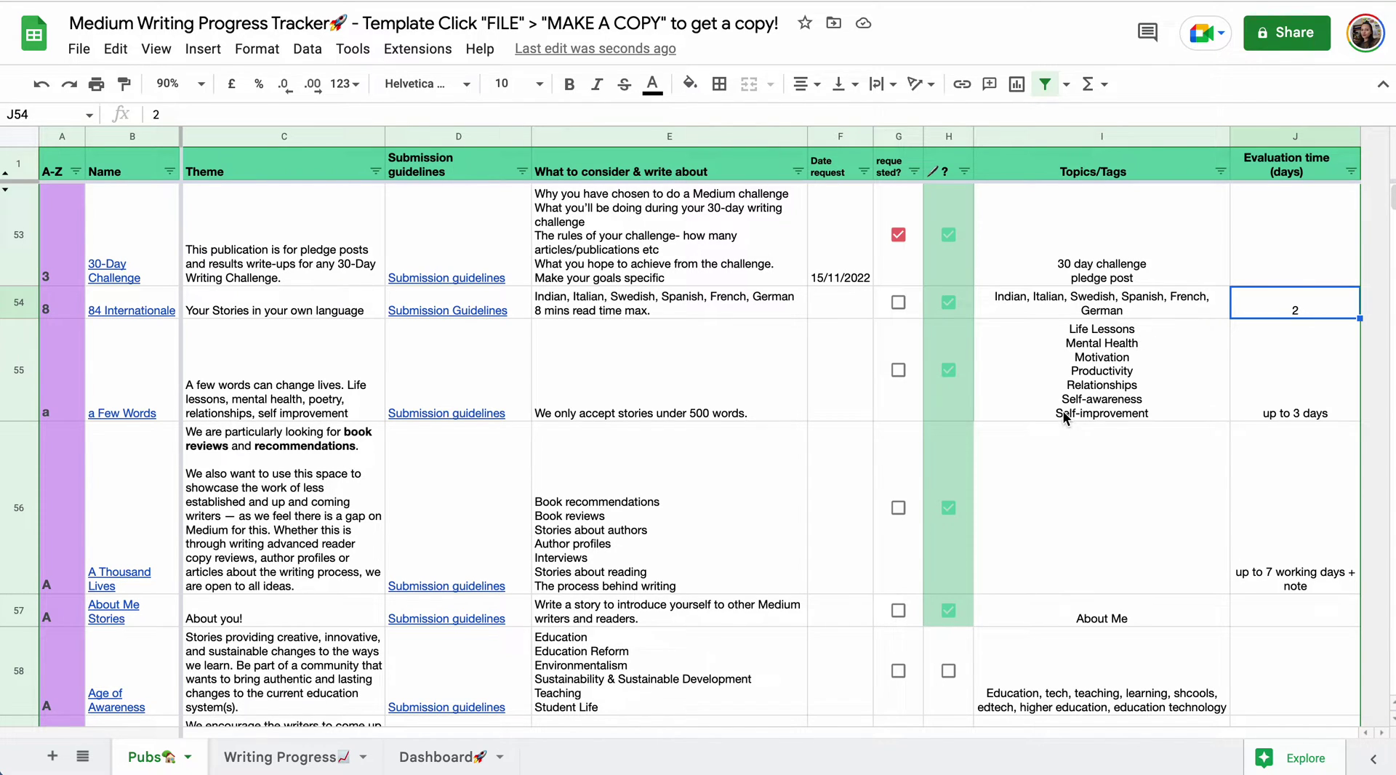
pyautogui.scroll(-2, 1063, 415)
pyautogui.scroll(2, 1062, 419)
pyautogui.scroll(-5, 164, 329)
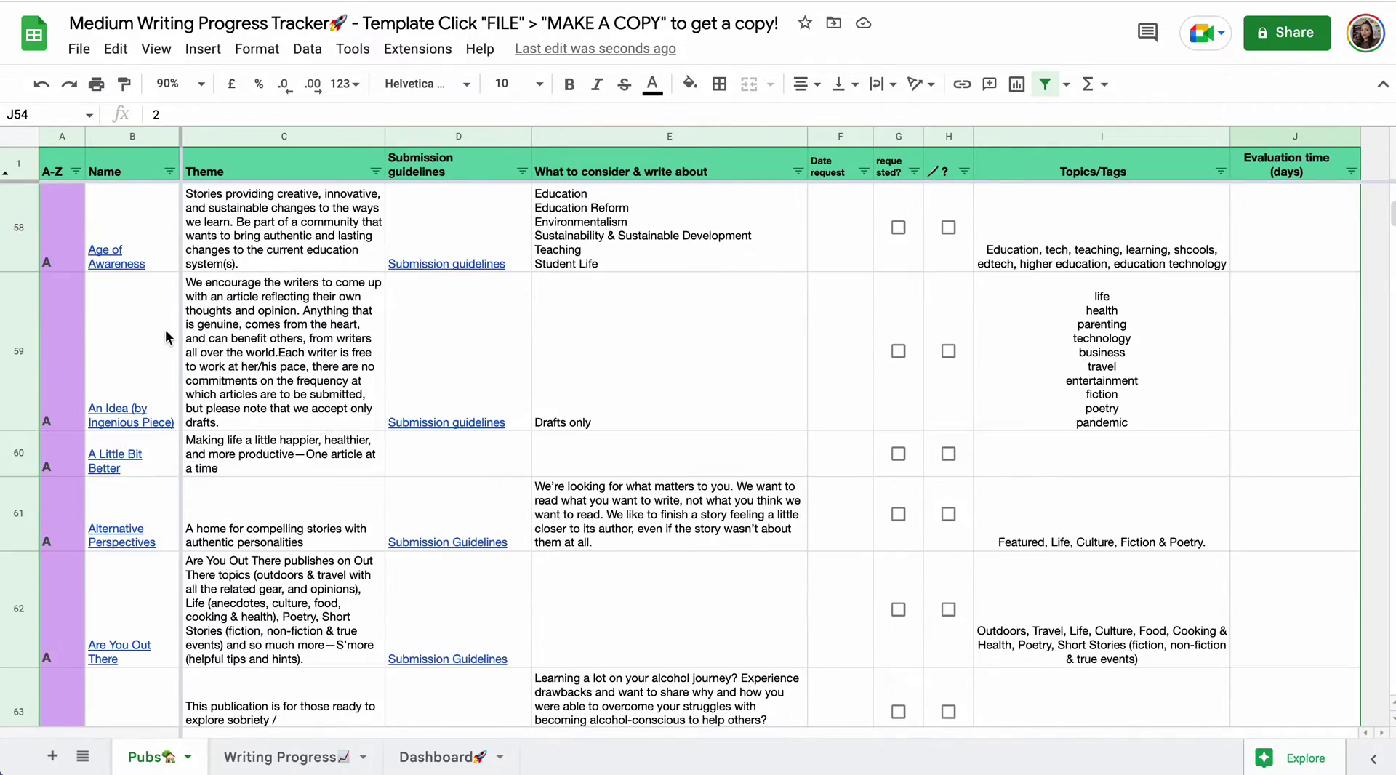
pyautogui.scroll(-20, 165, 330)
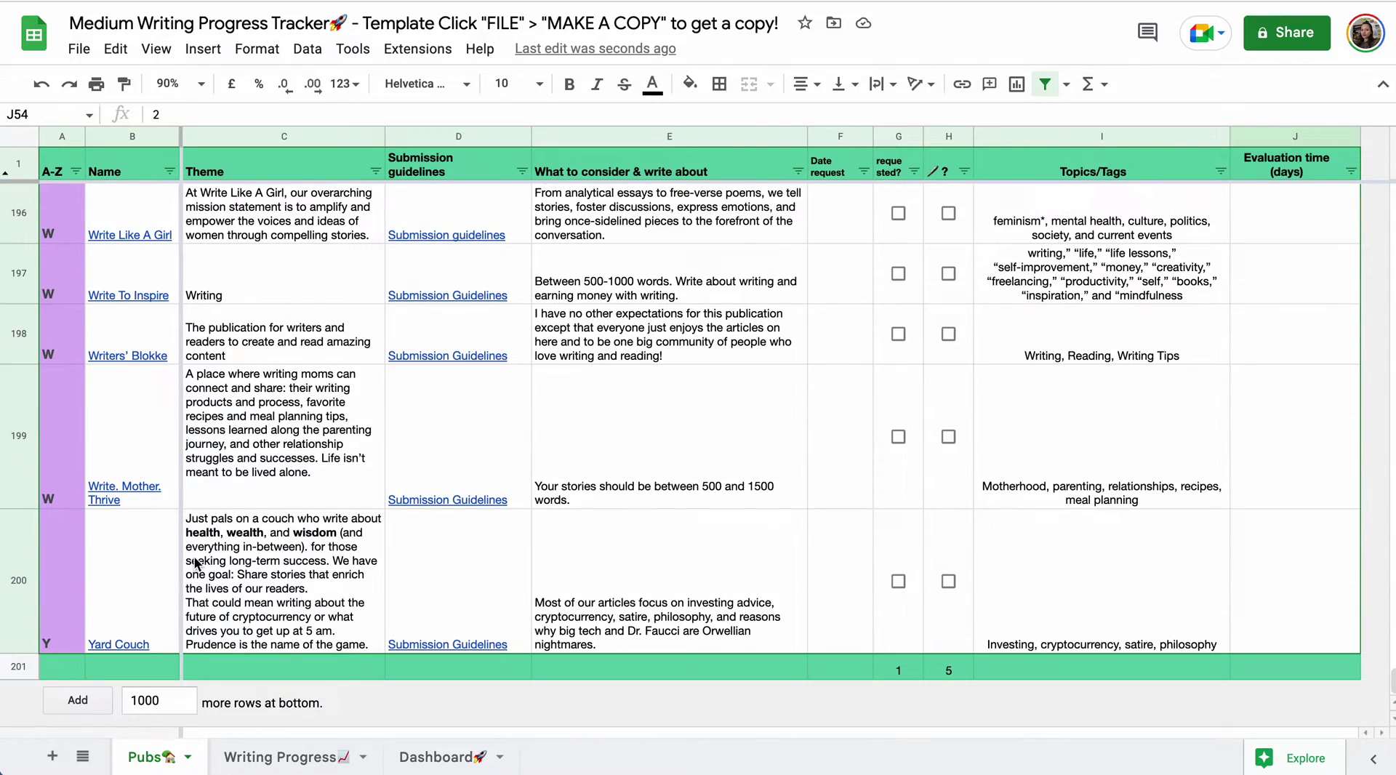
pyautogui.scroll(2, 195, 564)
pyautogui.scroll(-2, 194, 563)
pyautogui.scroll(5, 704, 453)
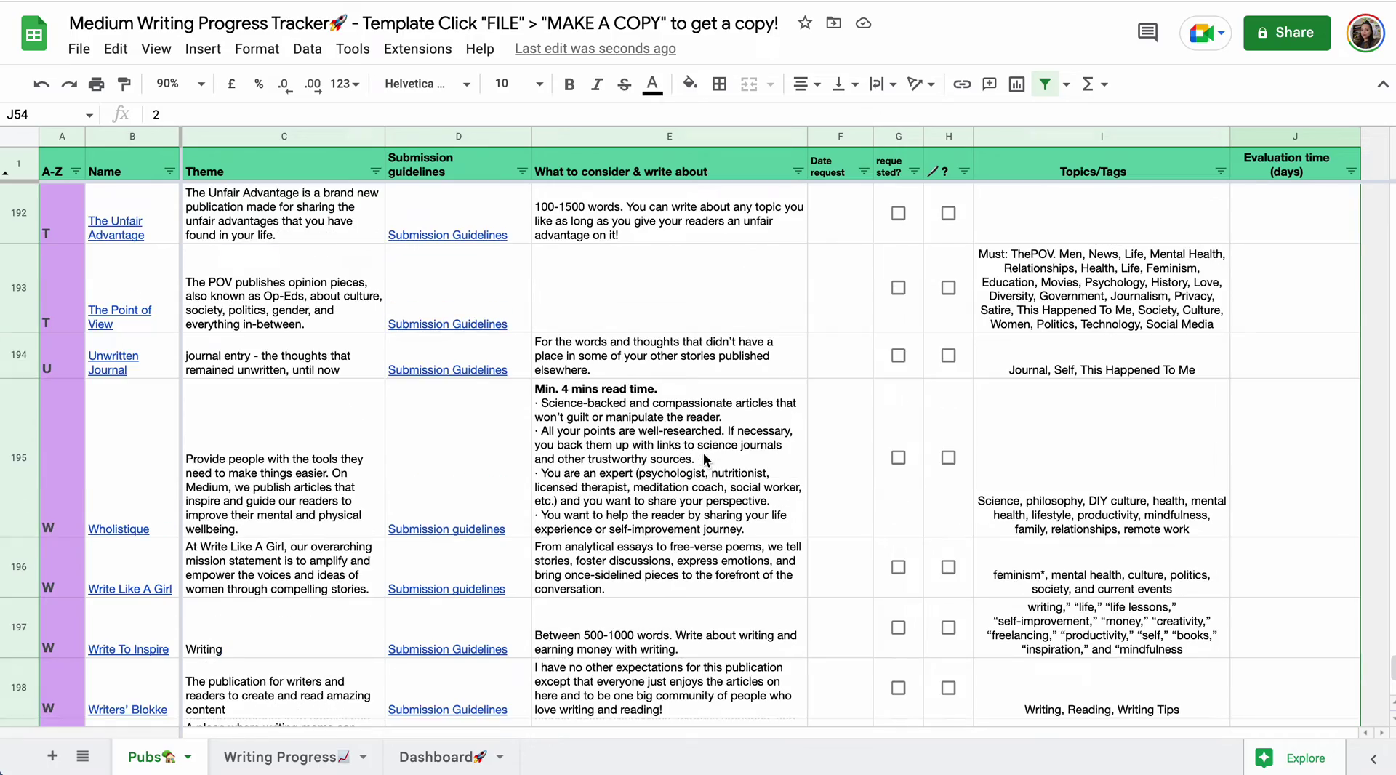
pyautogui.scroll(-1, 703, 452)
pyautogui.scroll(4, 704, 453)
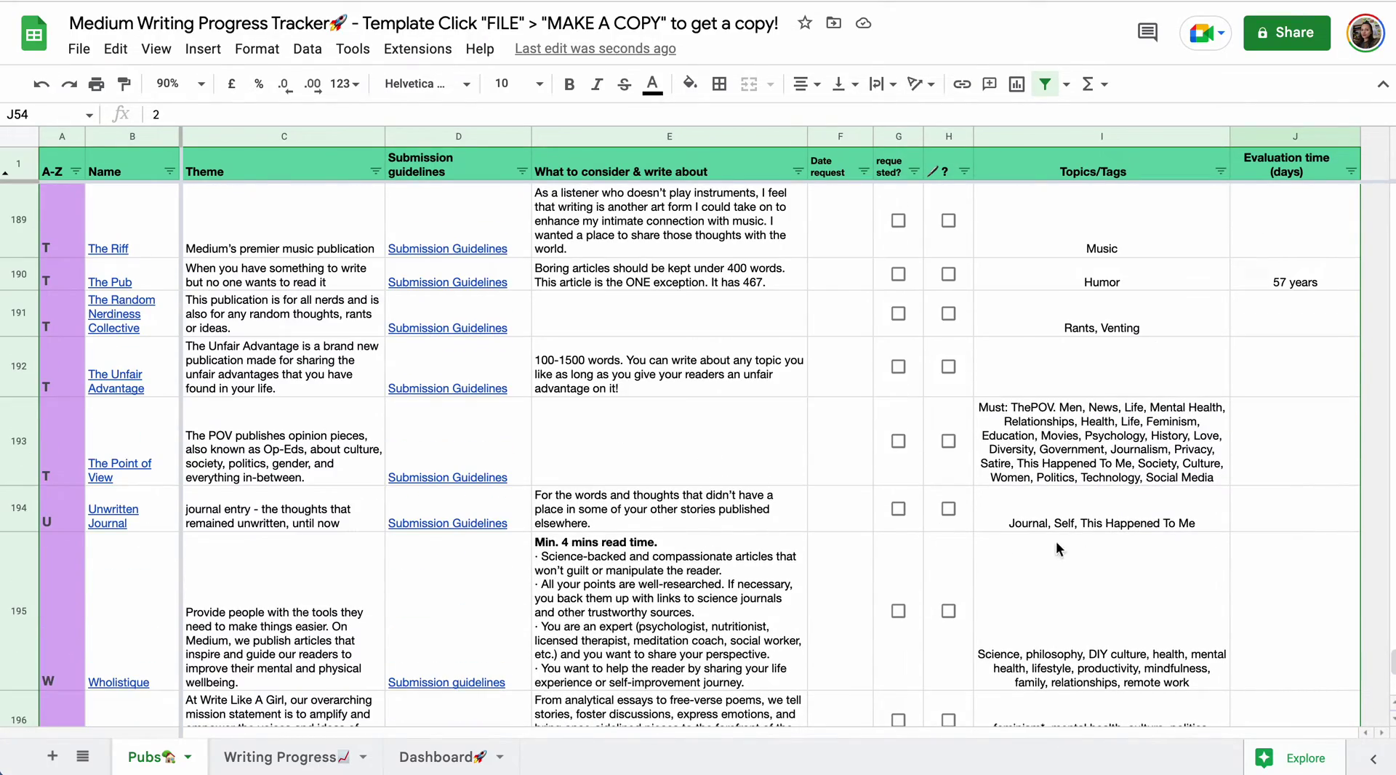
pyautogui.scroll(15, 1079, 535)
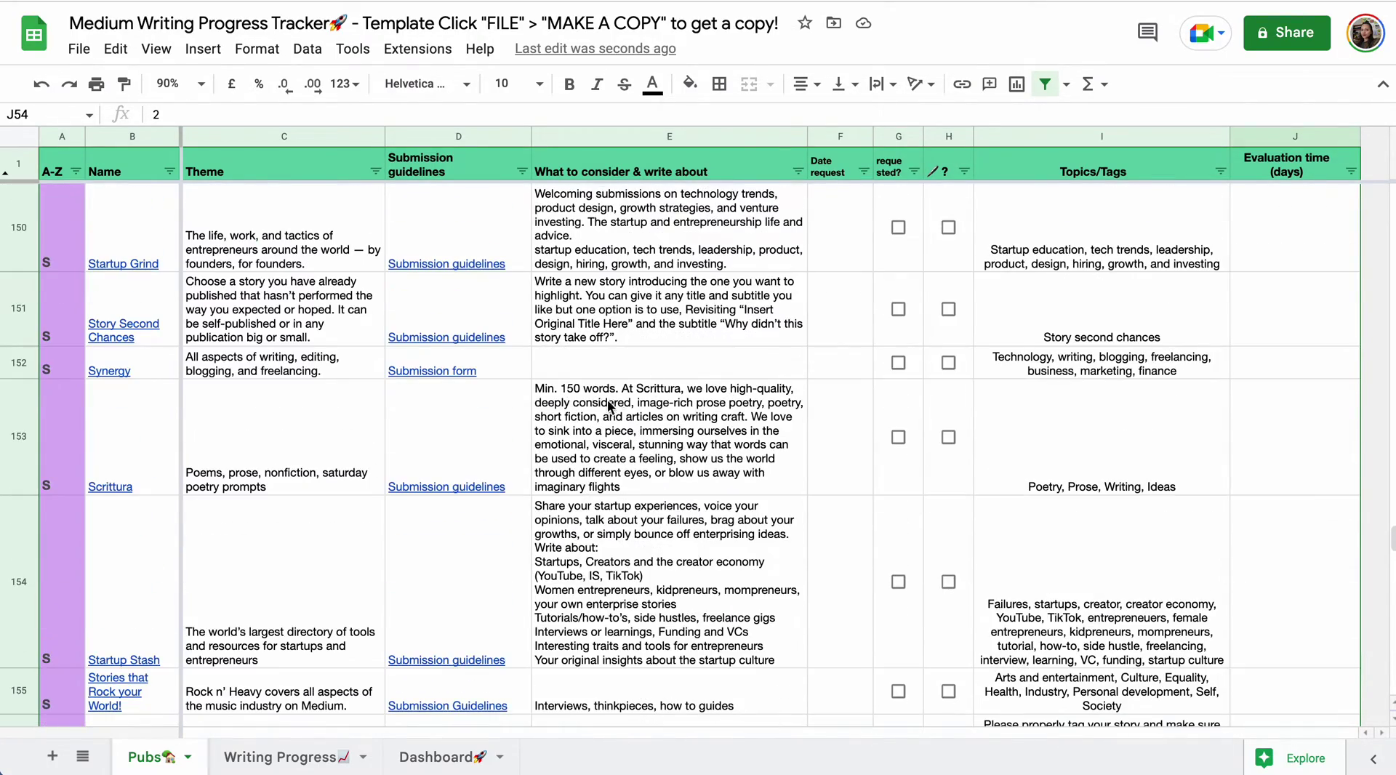
pyautogui.scroll(20, 600, 409)
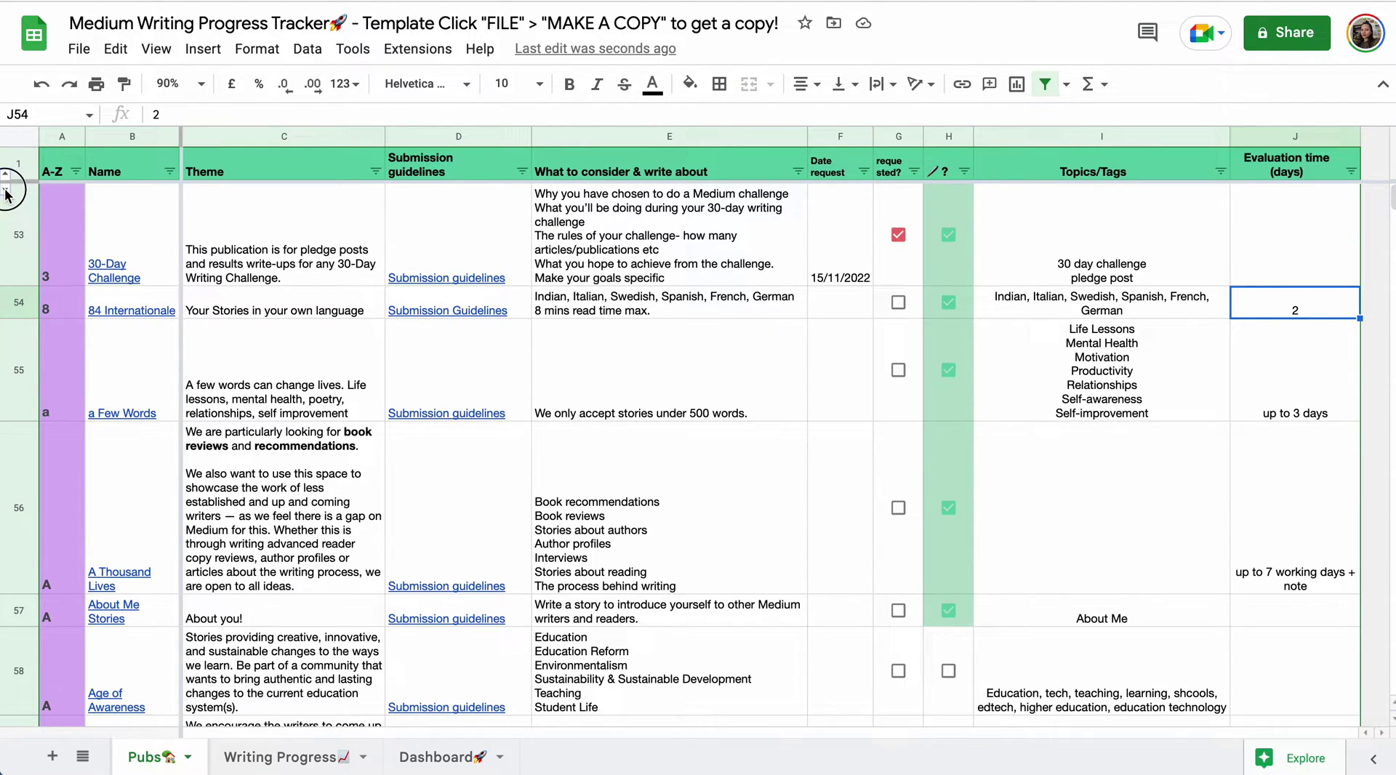
pyautogui.click(5, 180)
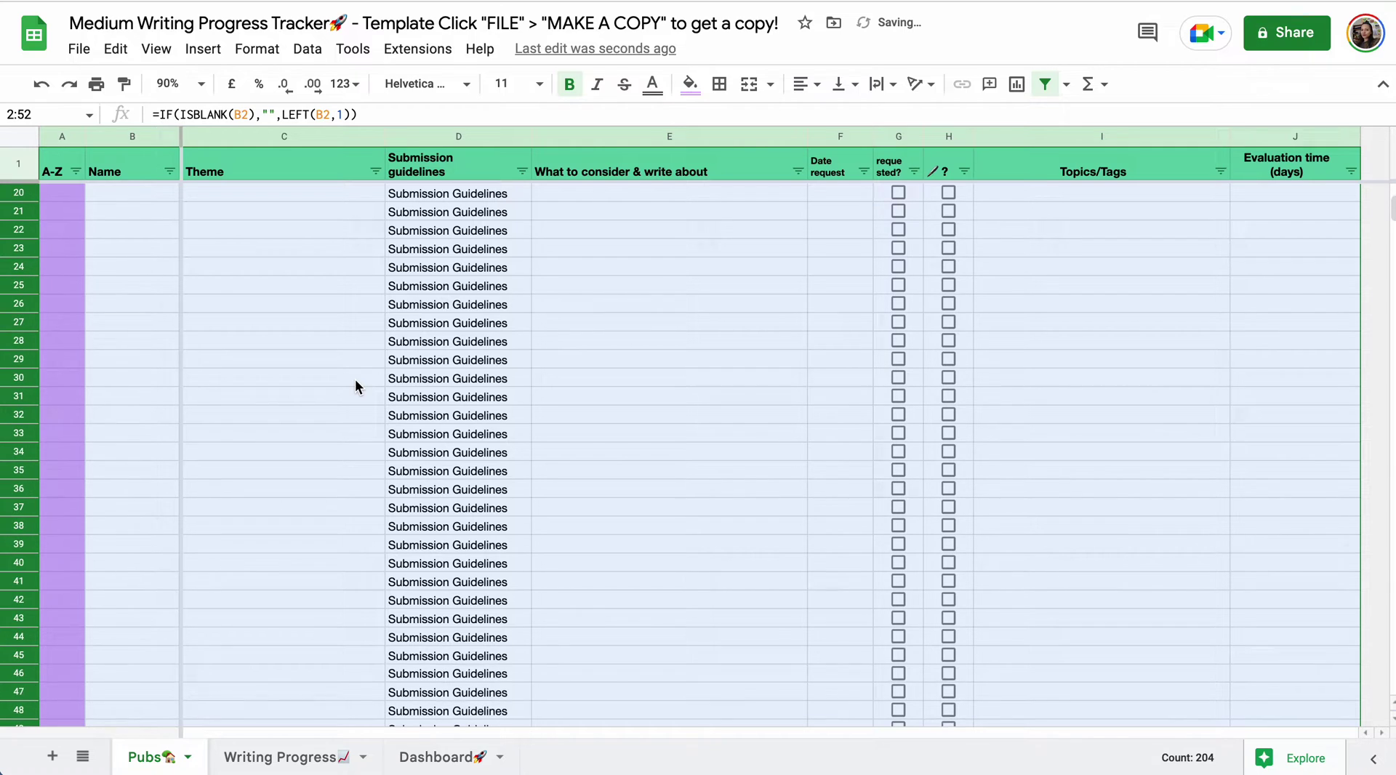
pyautogui.scroll(-8, 355, 386)
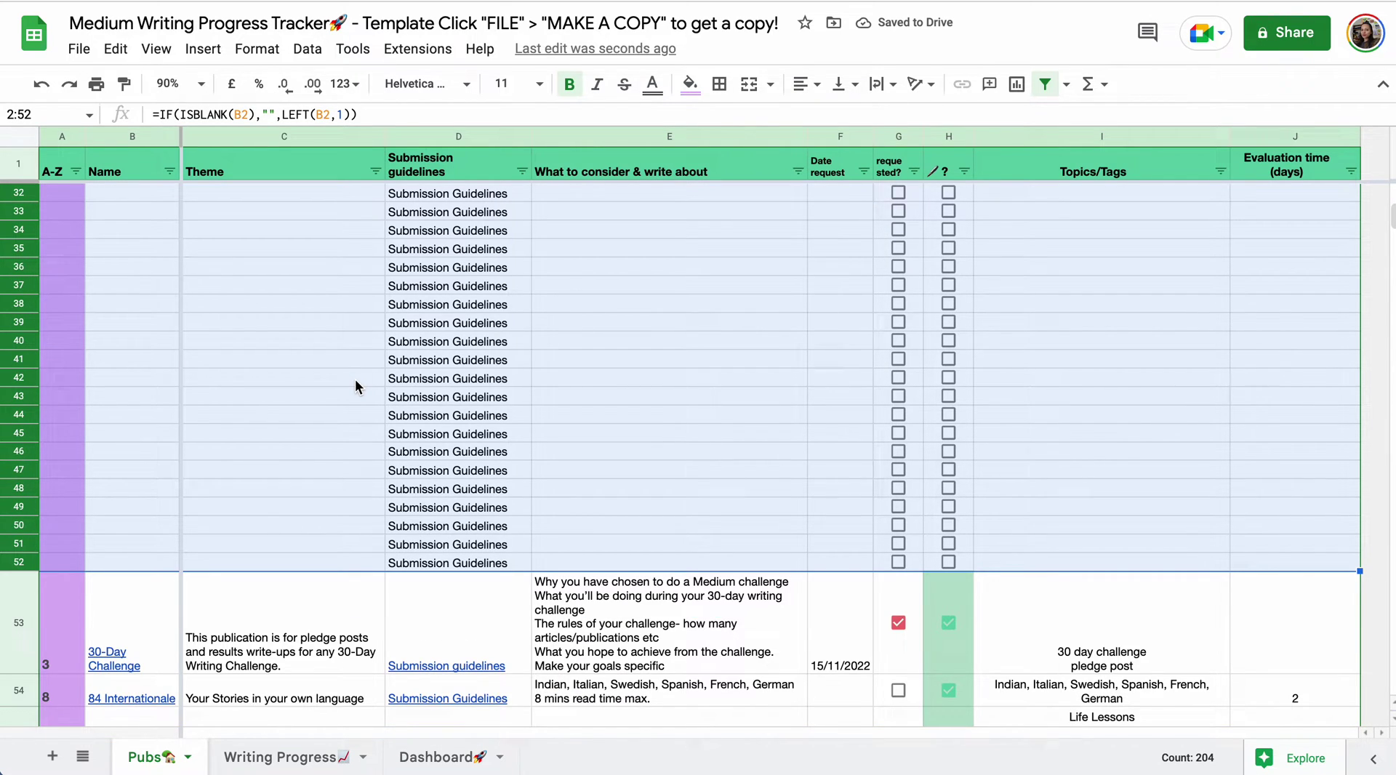
pyautogui.click(115, 562)
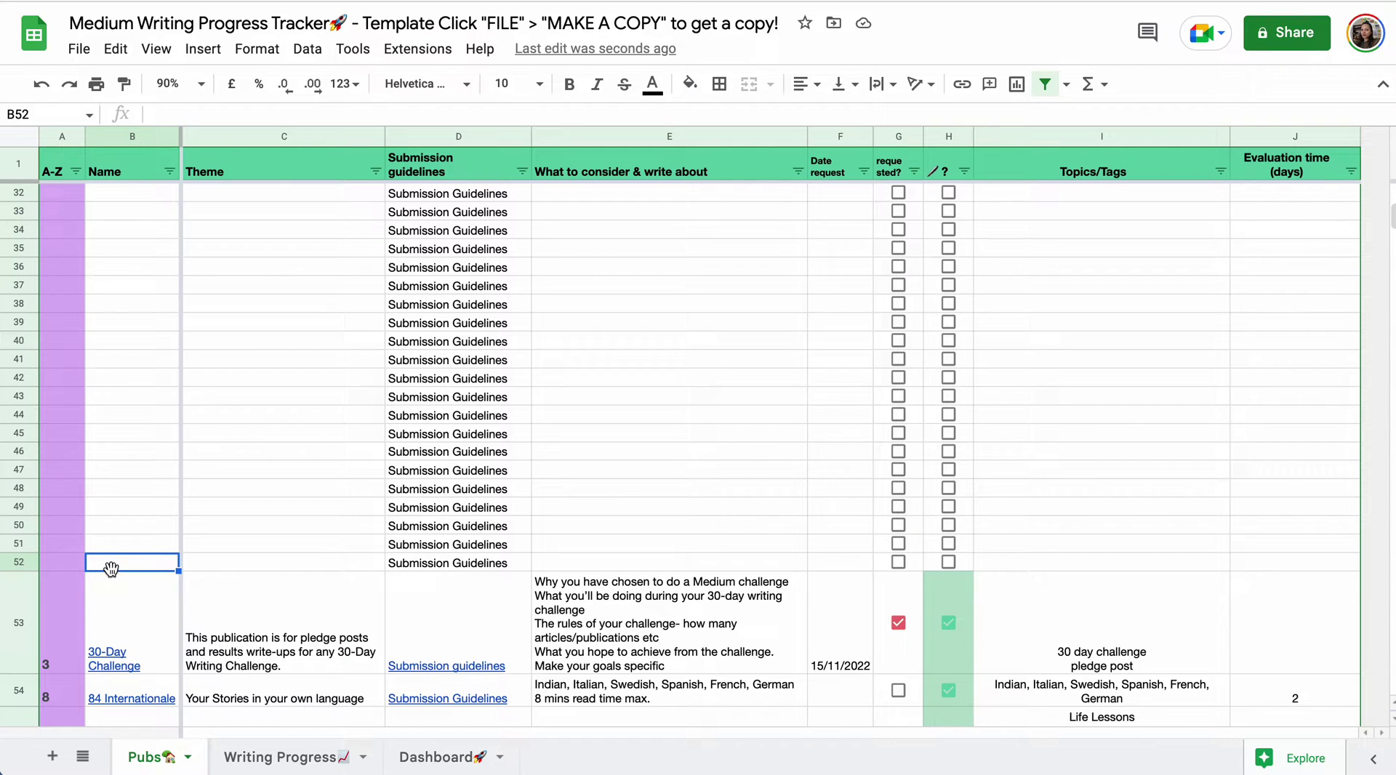
pyautogui.click(247, 564)
pyautogui.click(434, 561)
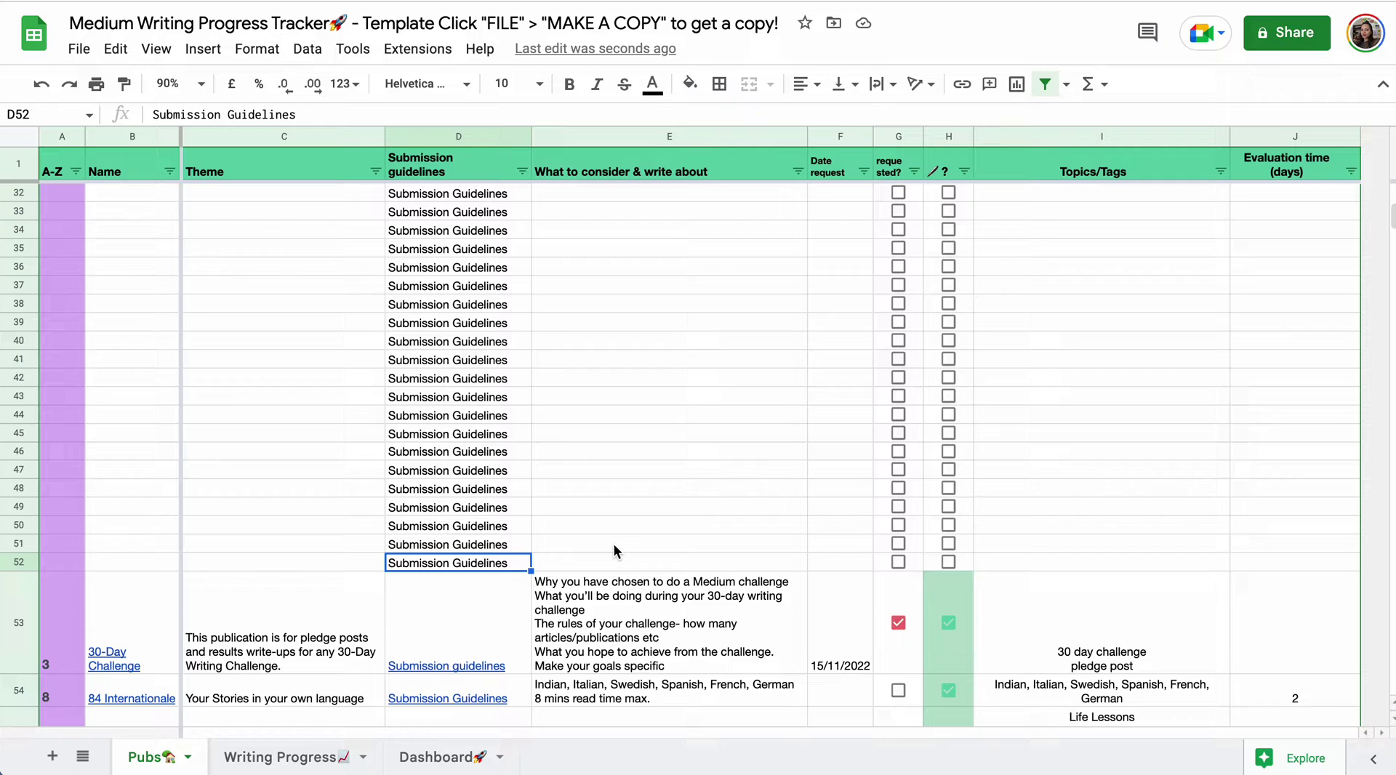
pyautogui.click(646, 562)
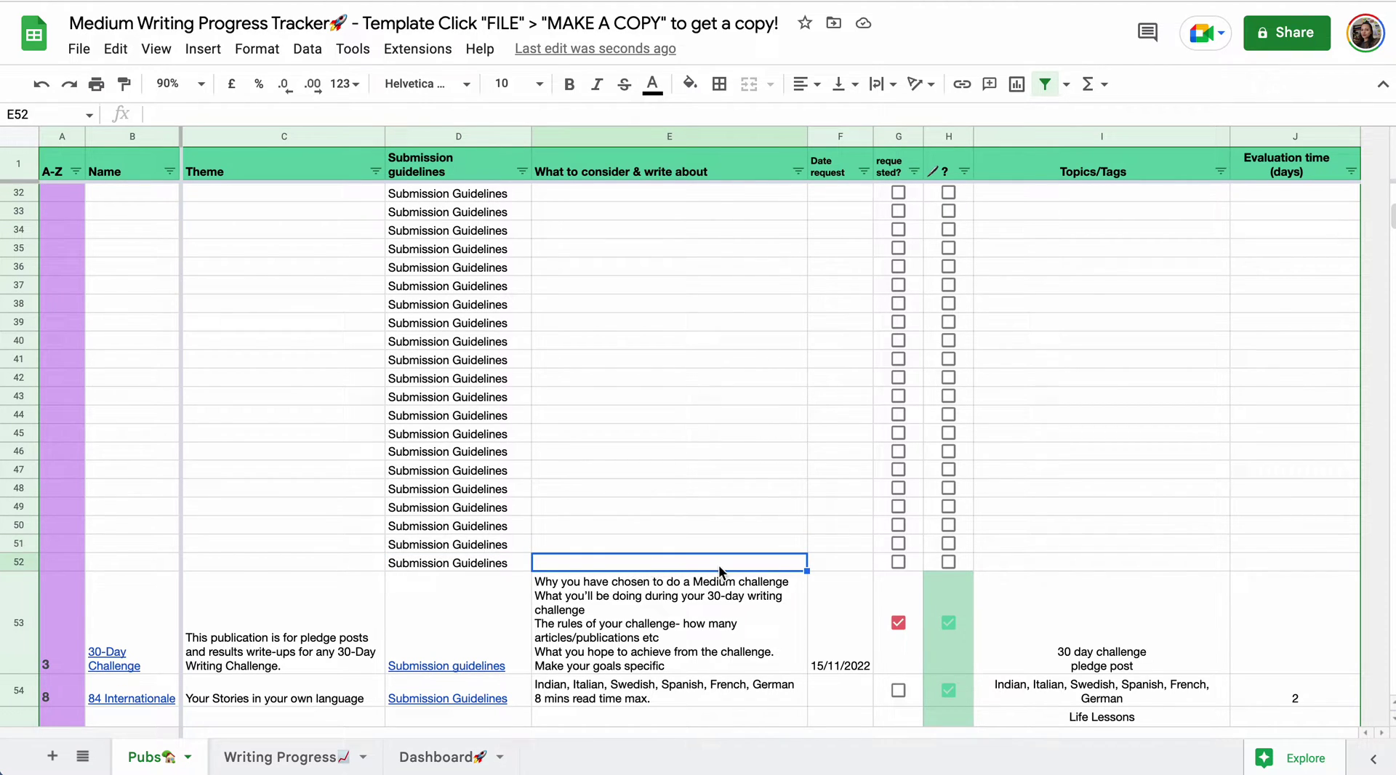
pyautogui.click(1053, 564)
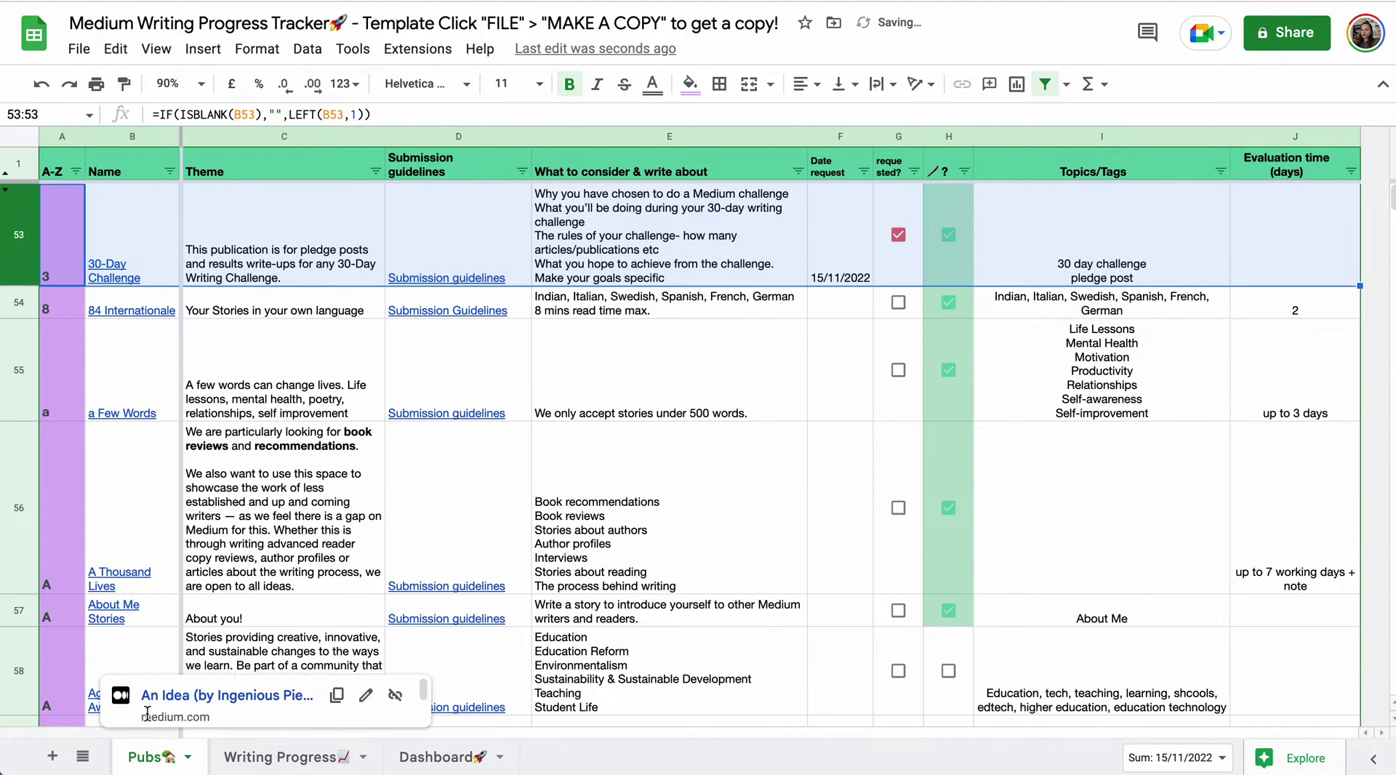
# - On Writing Progress, paste 15/11/2022 into B7 so the new entry's month shows Nov
pyautogui.click(314, 760)
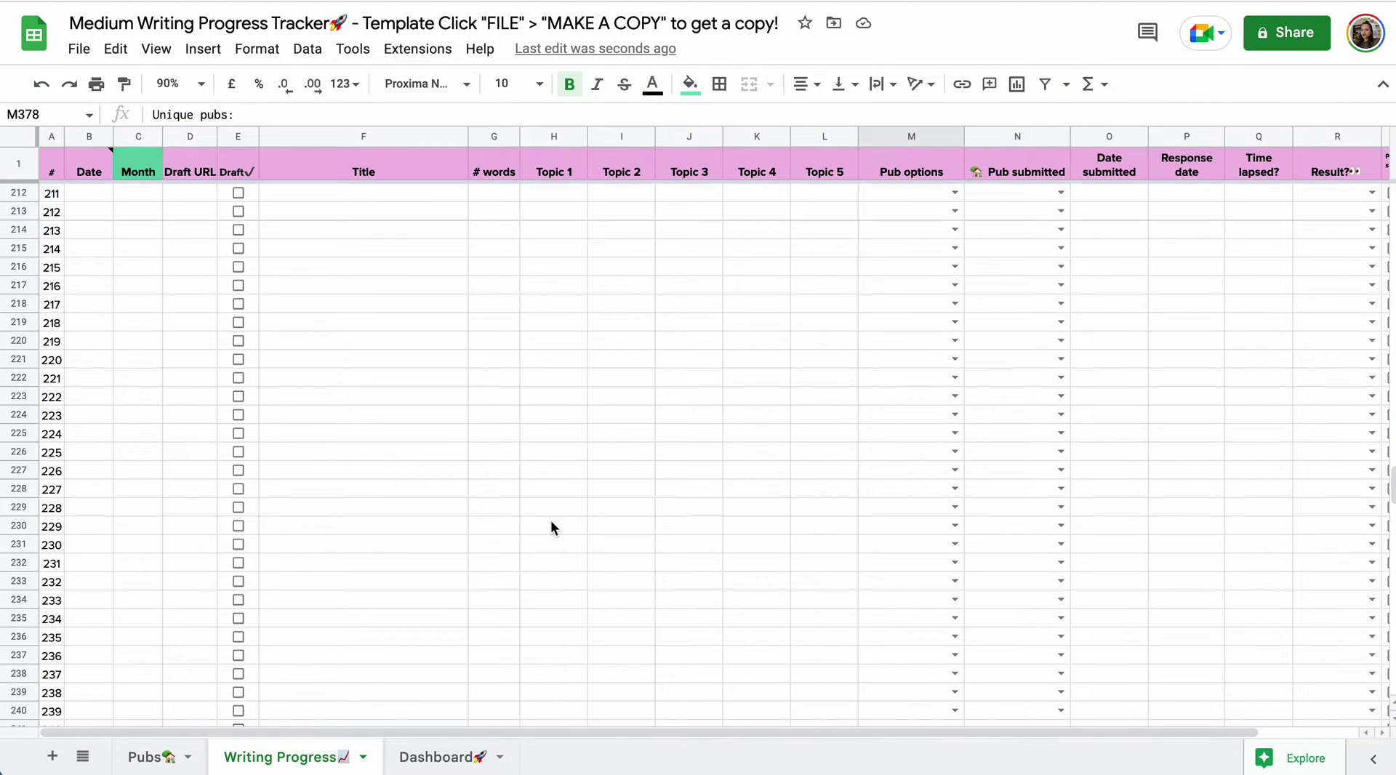
pyautogui.scroll(20, 551, 520)
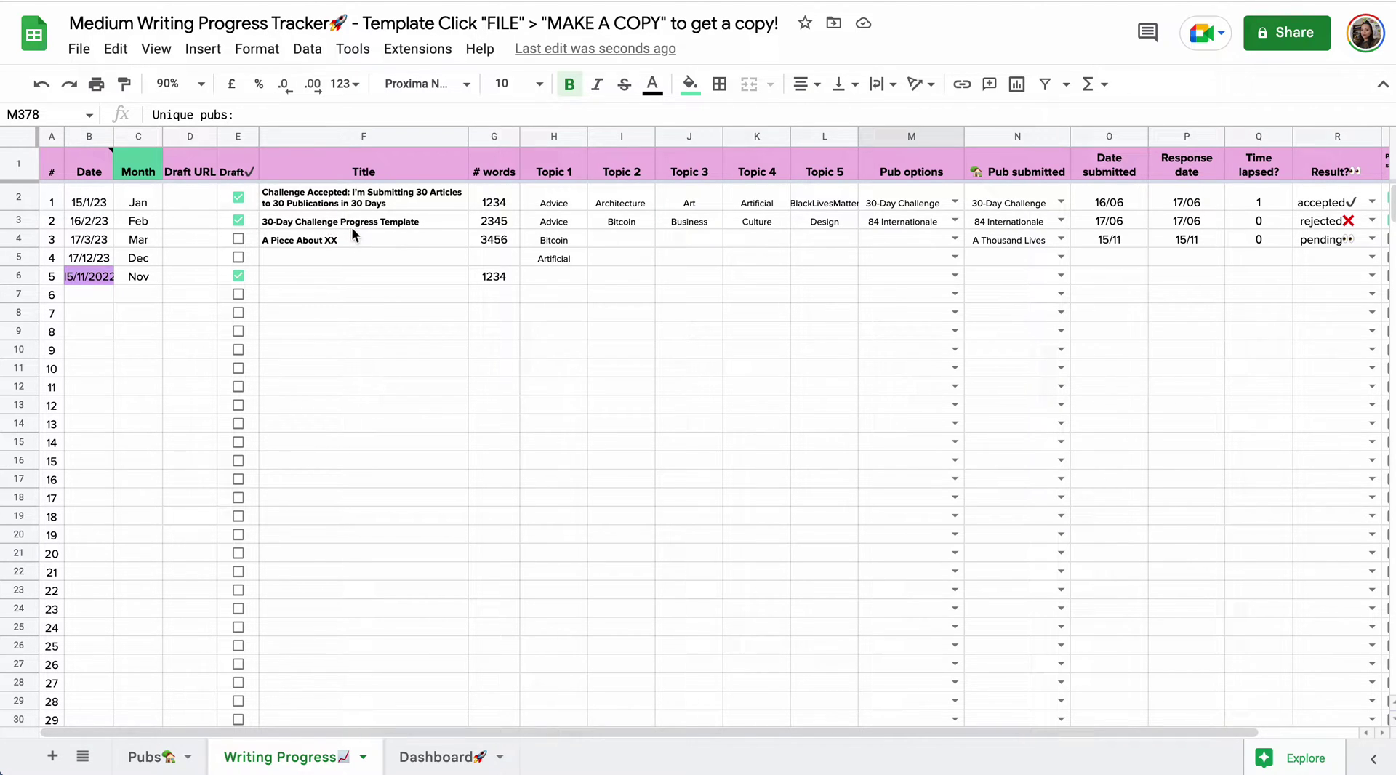
pyautogui.click(85, 202)
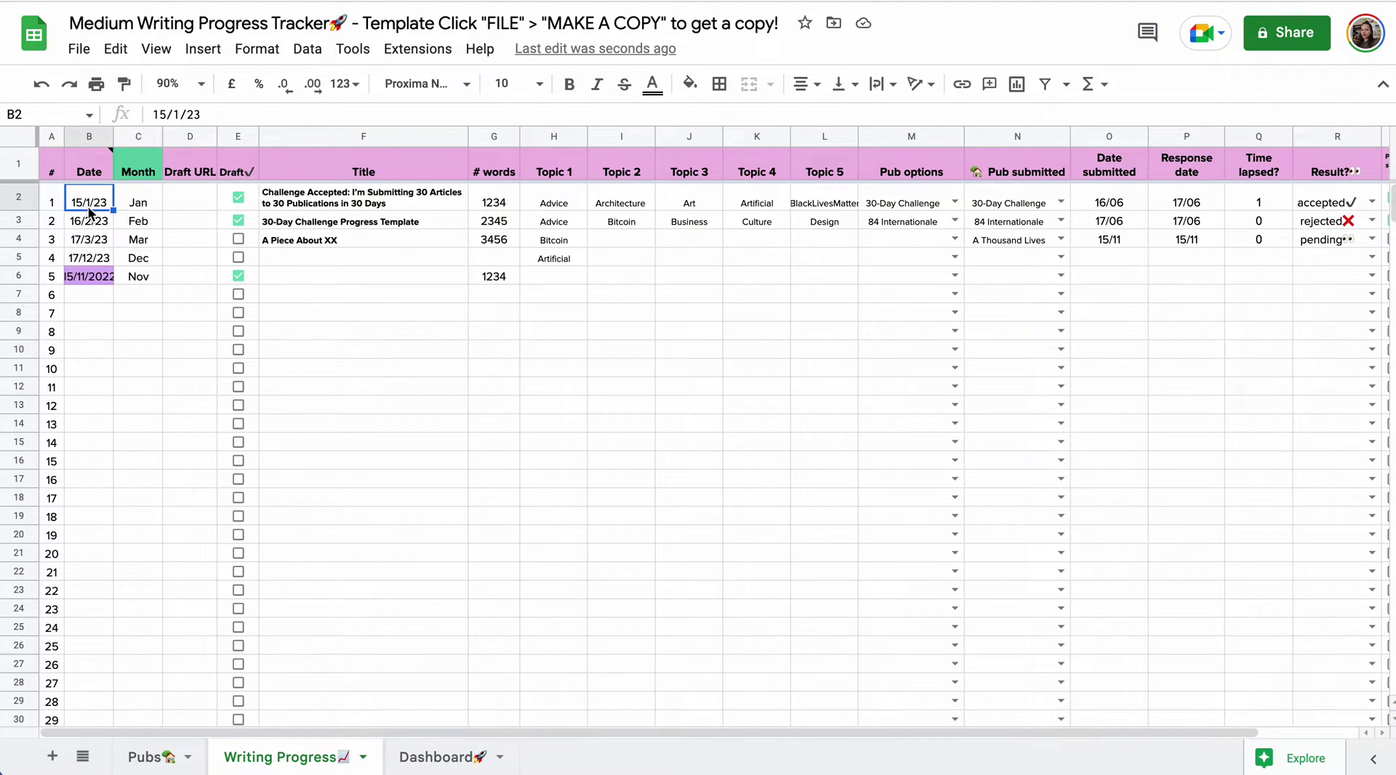
pyautogui.click(83, 302)
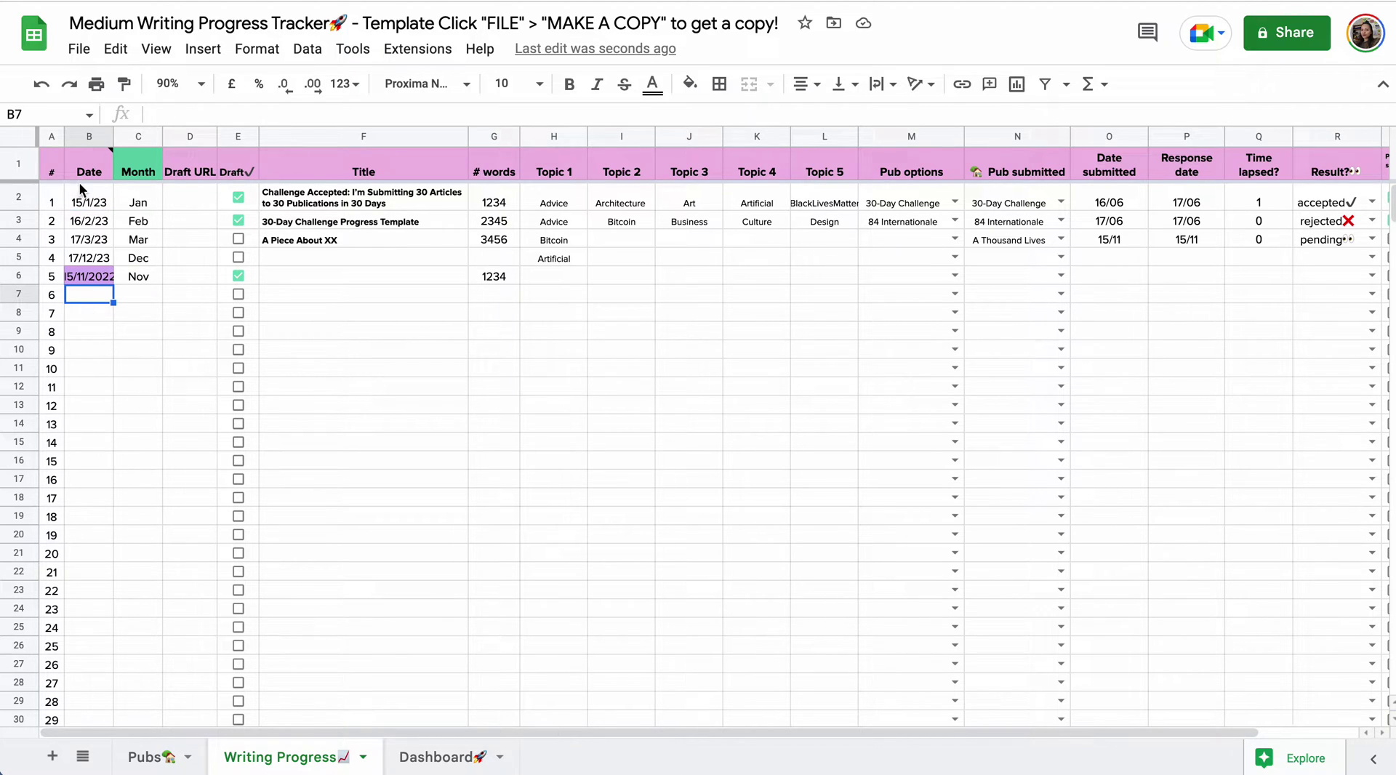
pyautogui.click(77, 202)
pyautogui.click(93, 294)
pyautogui.write('15/11/2022')
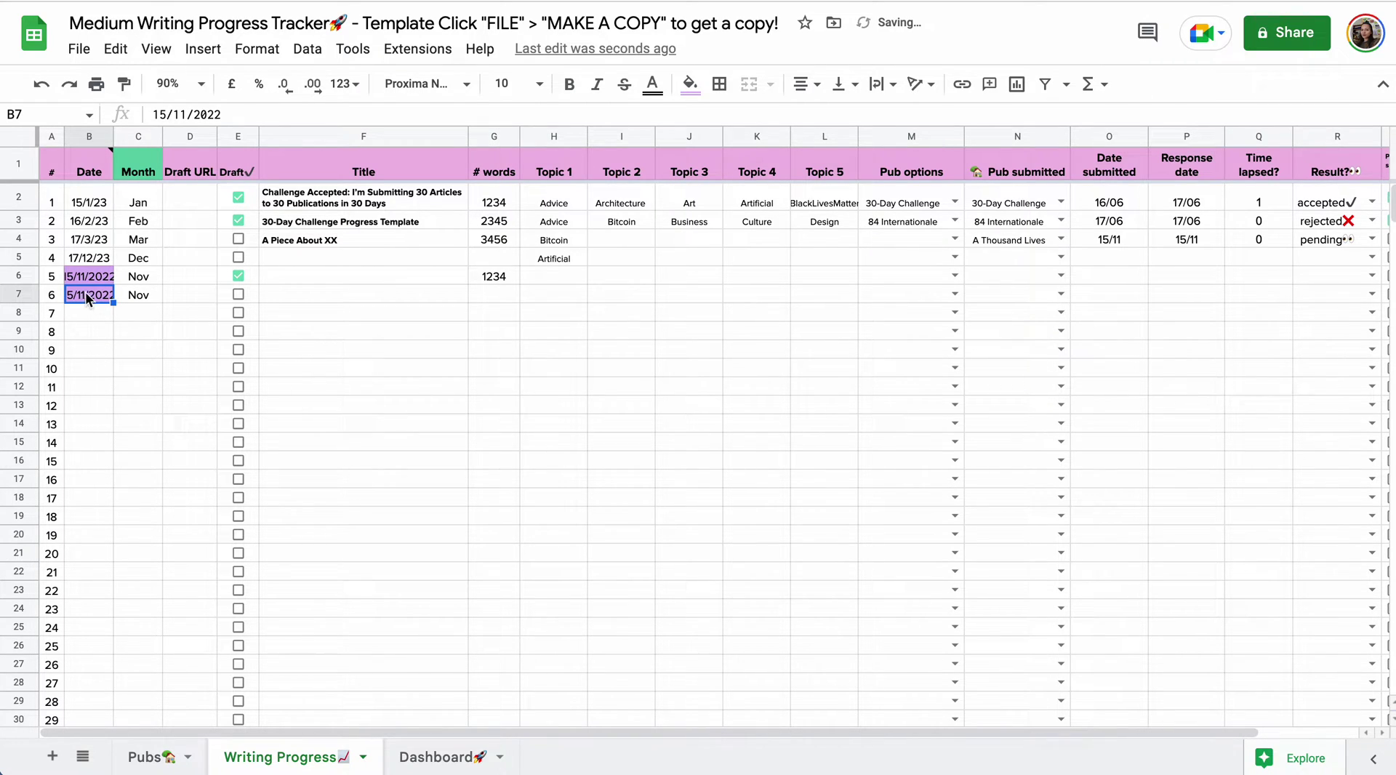
pyautogui.click(135, 295)
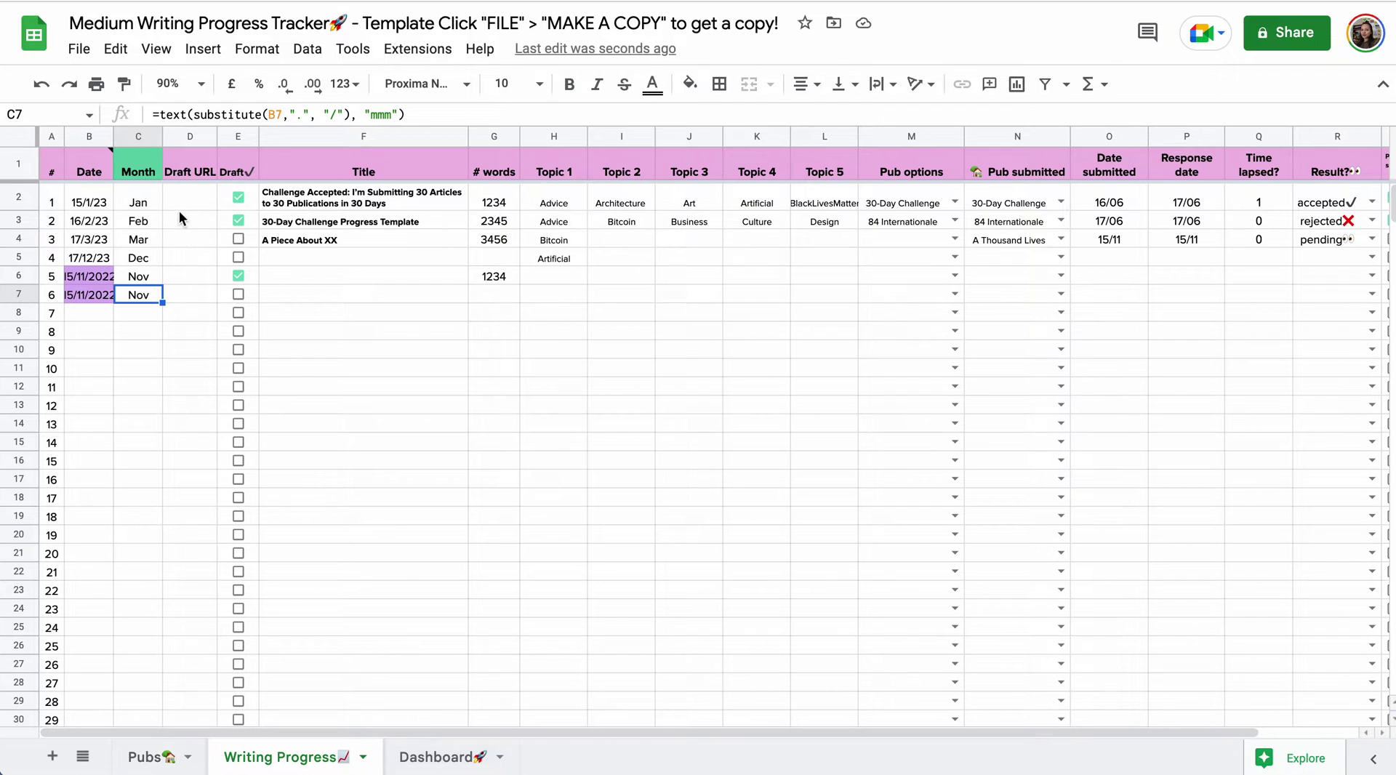
# - Fill the first entry's Draft URL in D2 with placeholder text and review its row
pyautogui.click(96, 205)
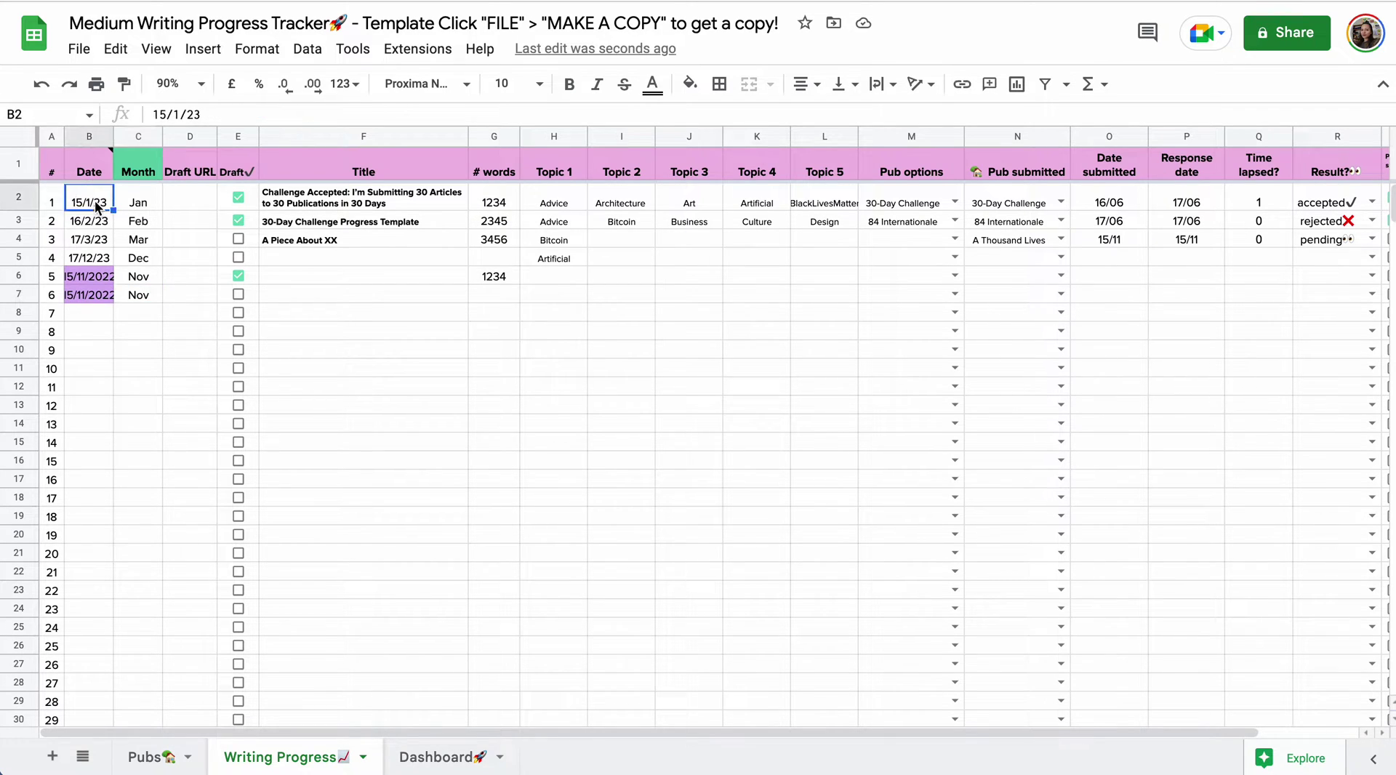
pyautogui.click(142, 201)
pyautogui.click(186, 202)
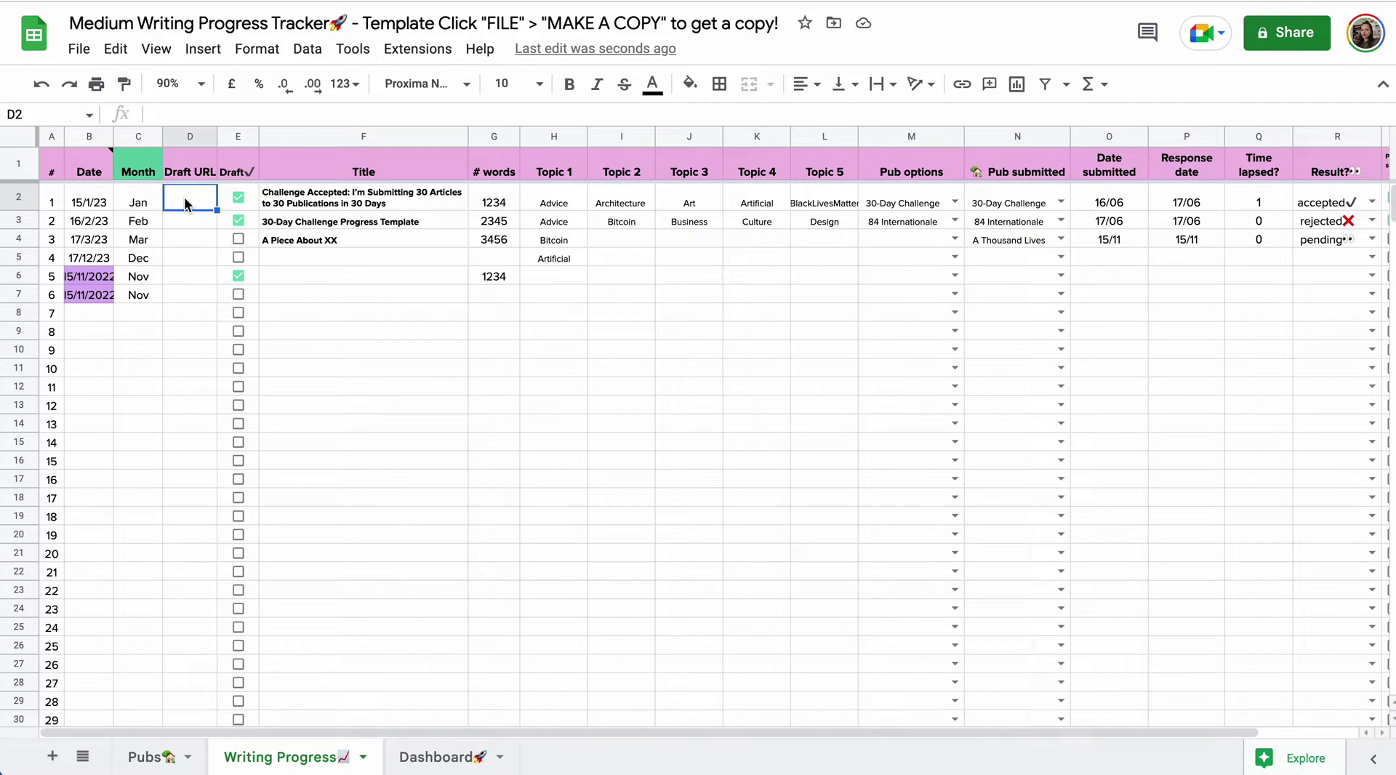
pyautogui.write('kjnfkjajdnasndnfkdnfksdn')
pyautogui.press('Return')
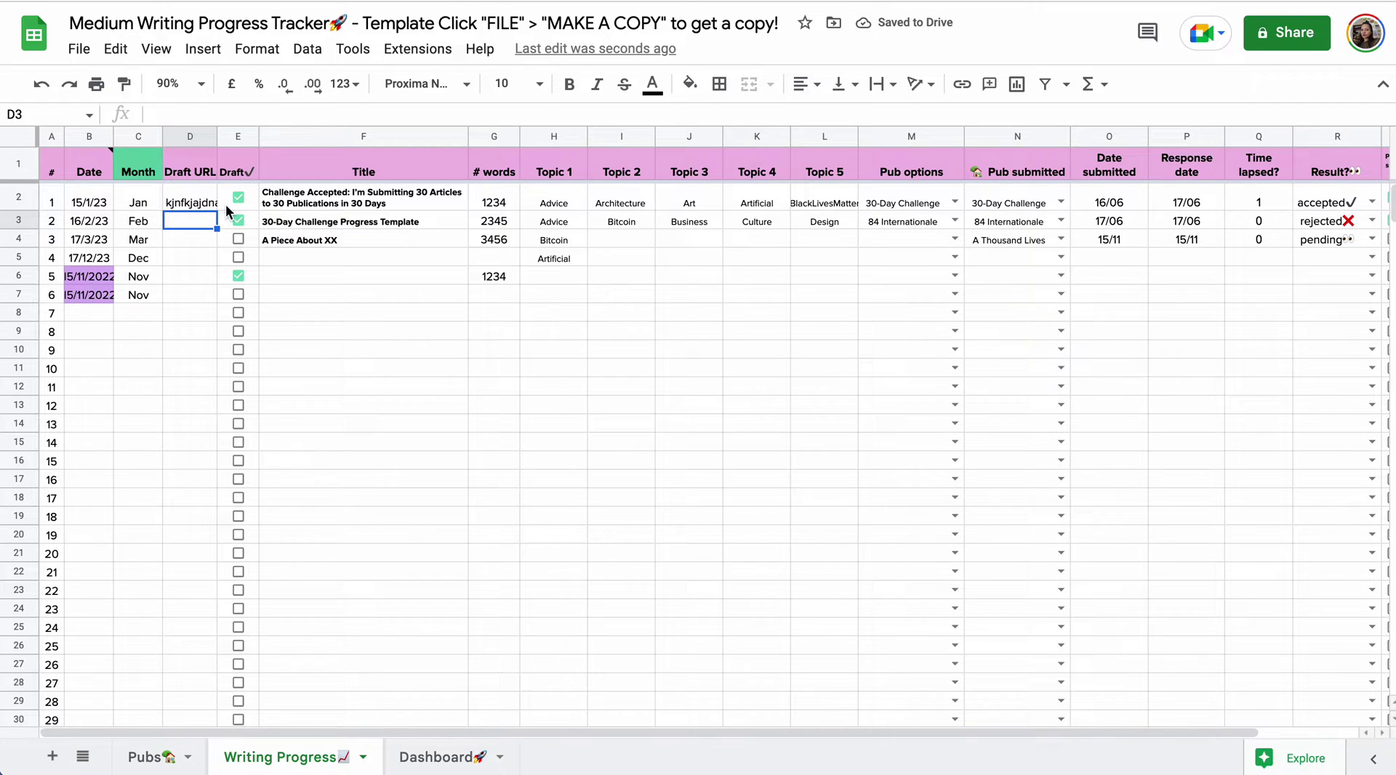
pyautogui.click(207, 202)
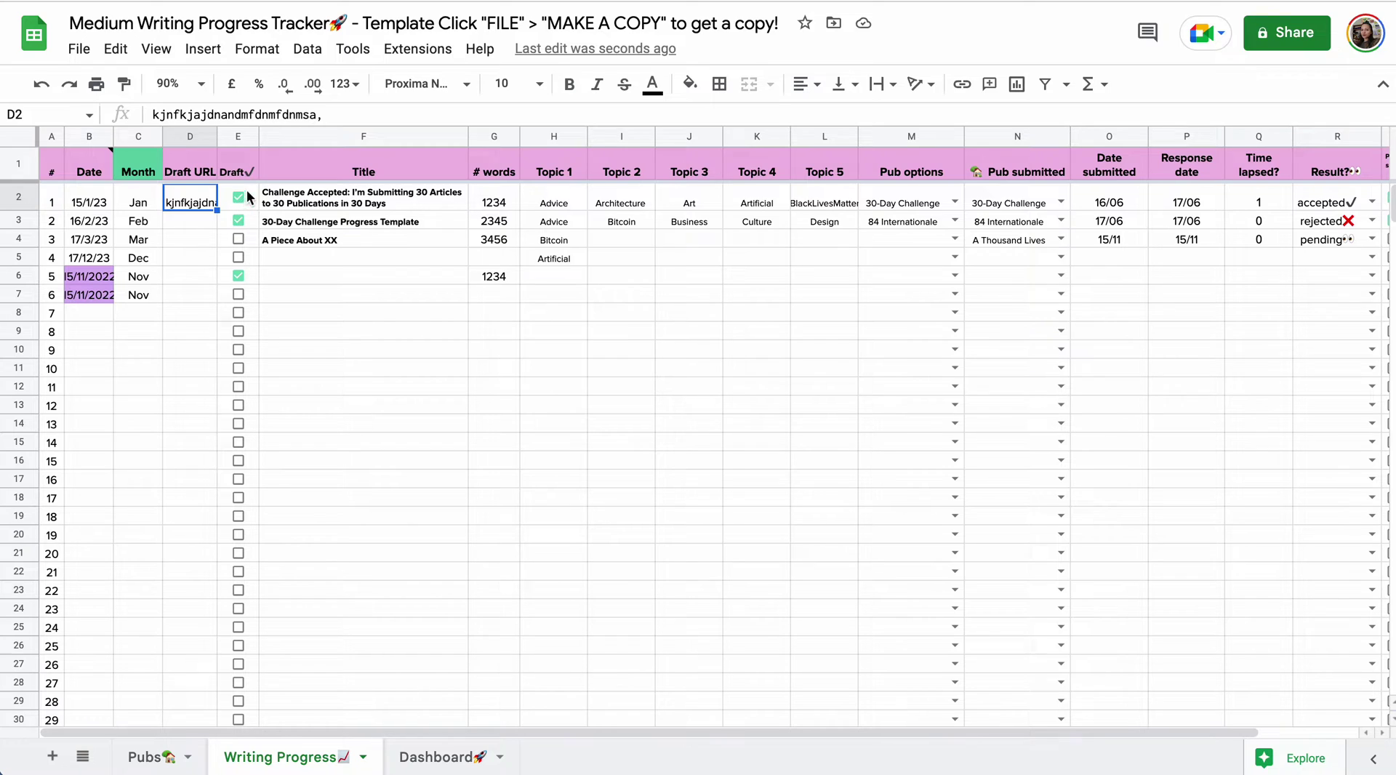
pyautogui.click(239, 239)
pyautogui.click(378, 197)
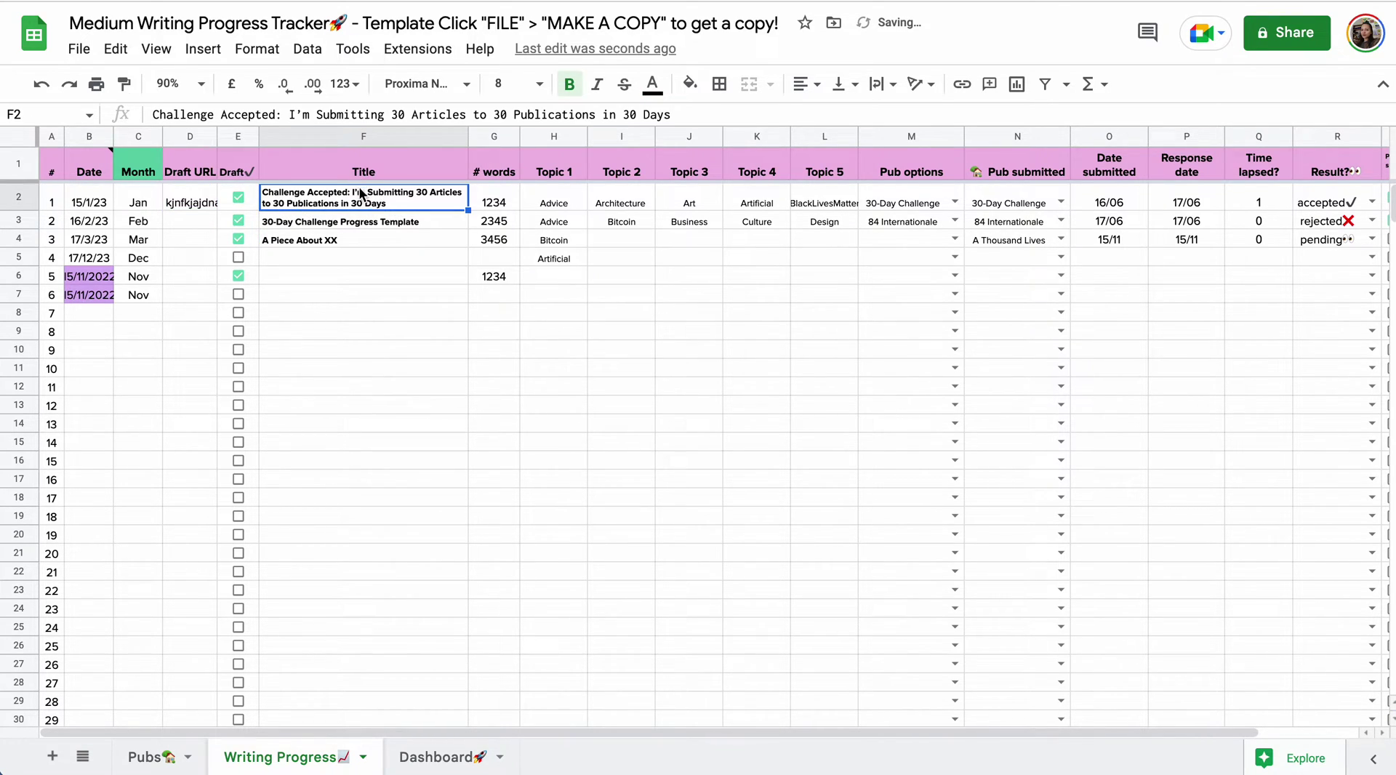
pyautogui.click(498, 207)
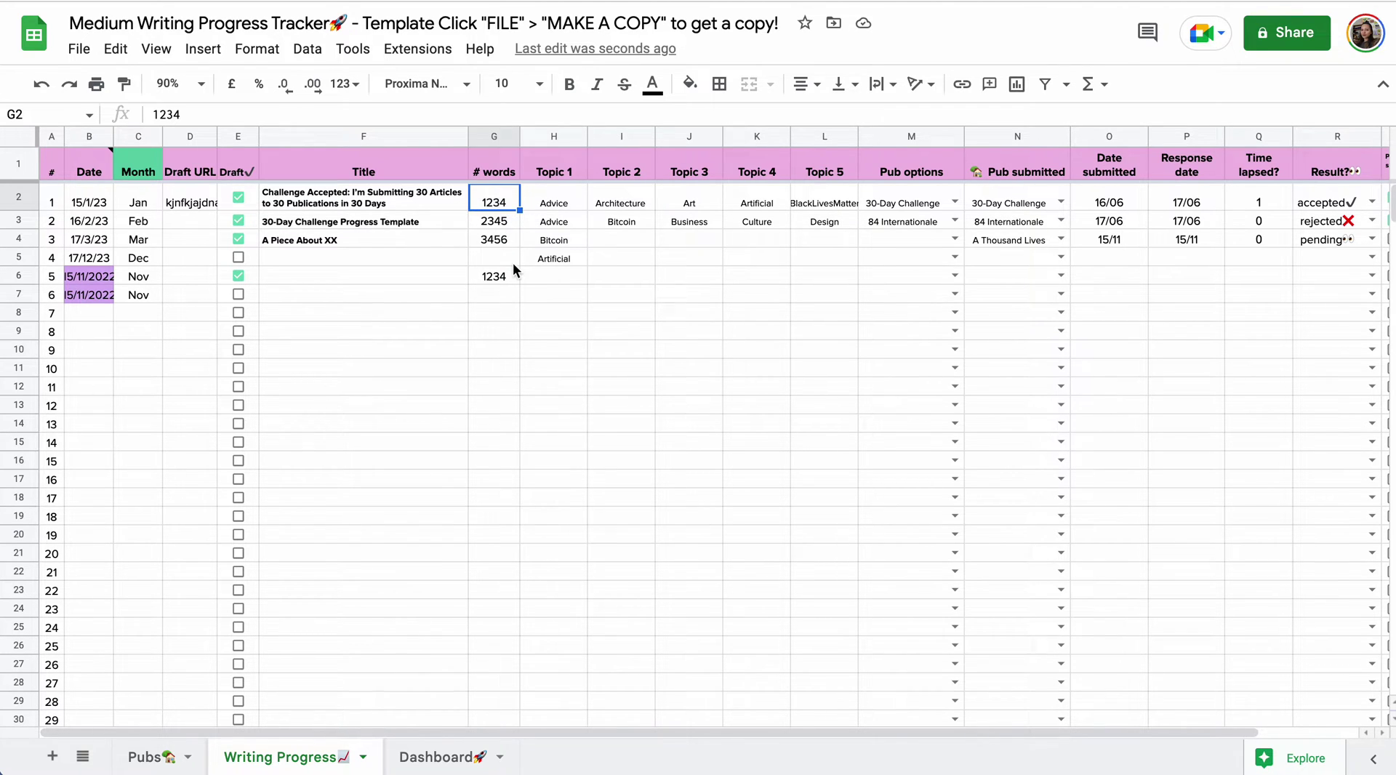
pyautogui.scroll(-20, 513, 269)
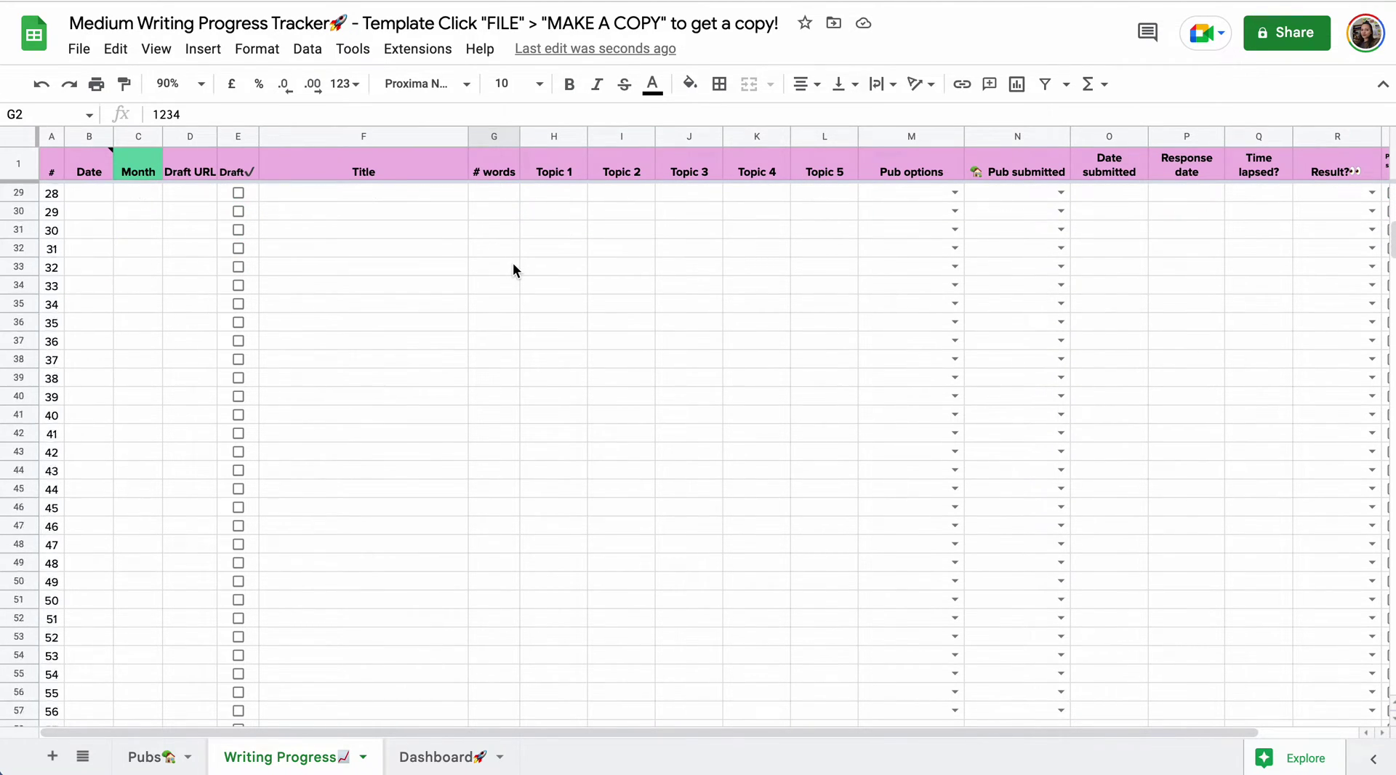
pyautogui.scroll(-20, 512, 263)
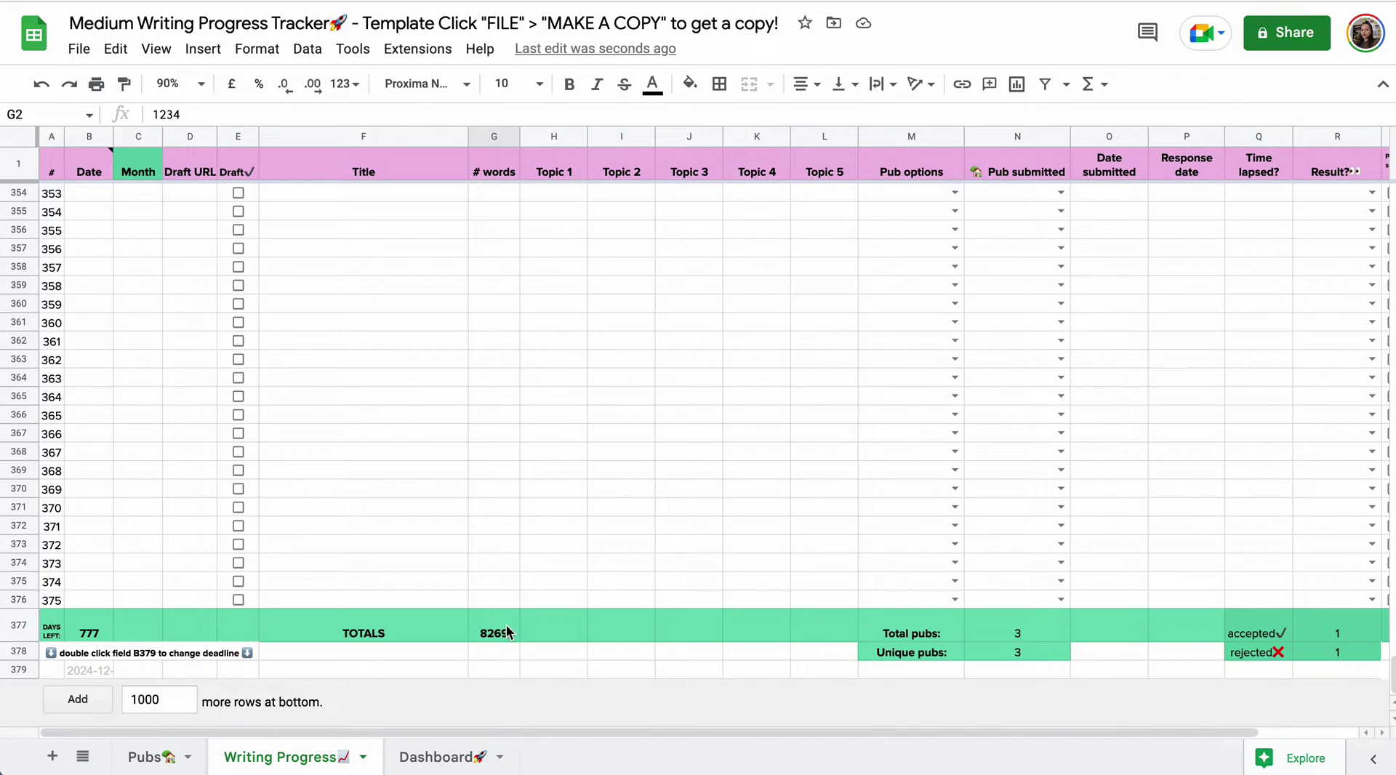
pyautogui.click(500, 615)
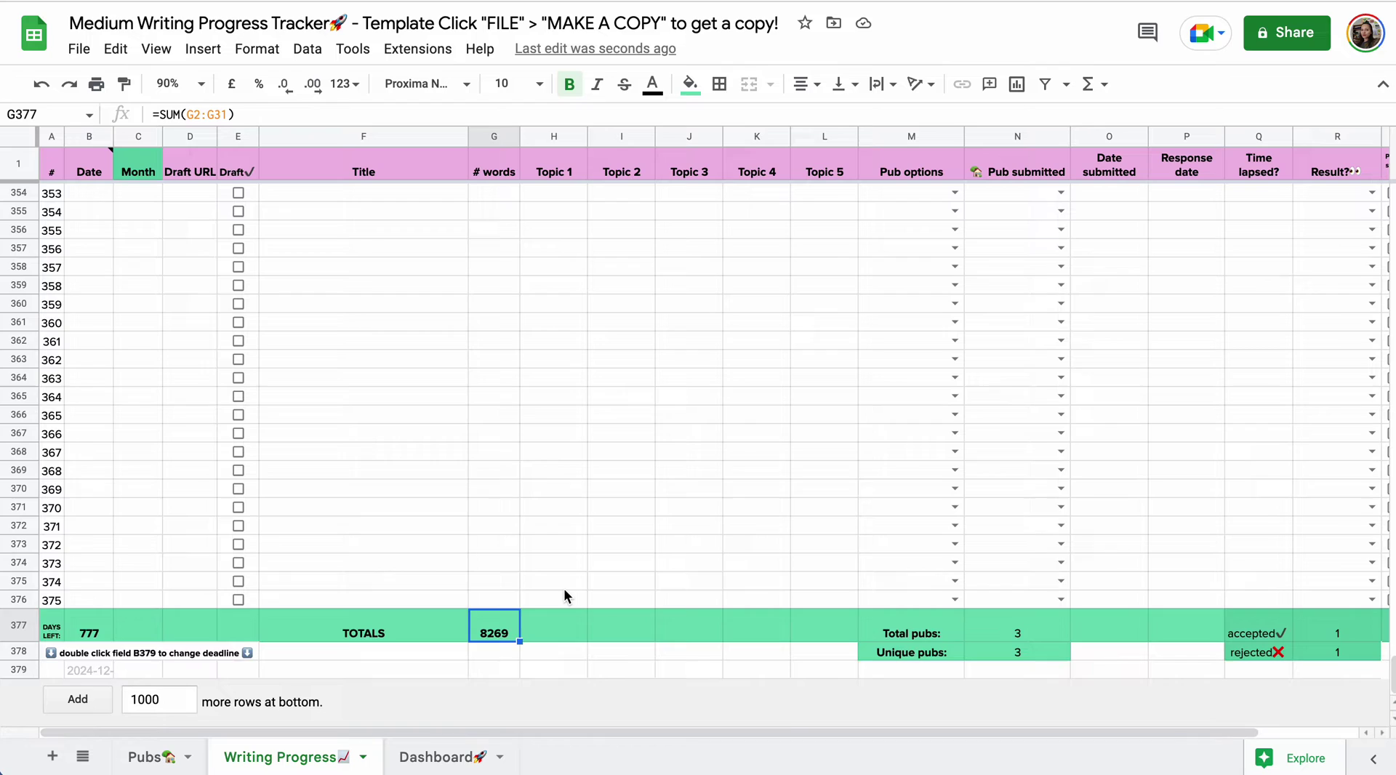
pyautogui.scroll(20, 565, 592)
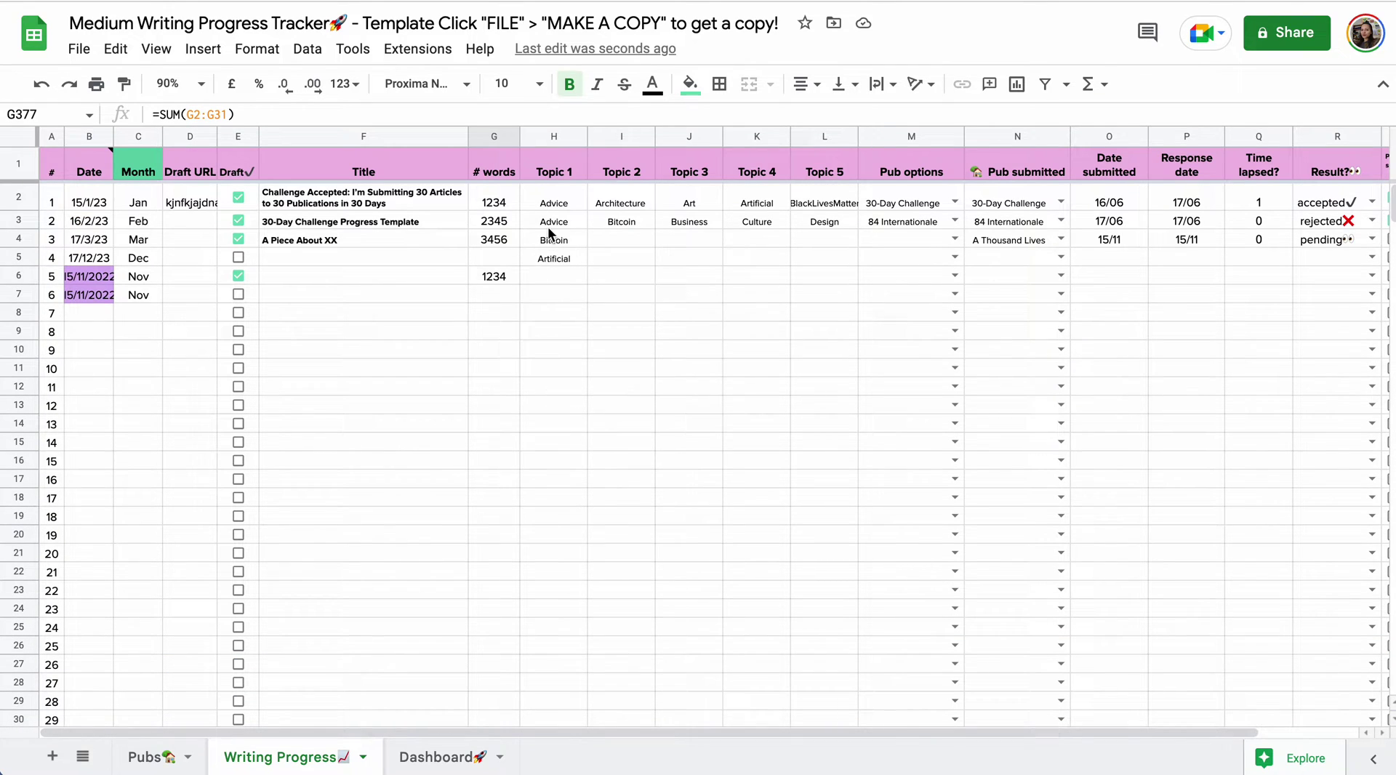
pyautogui.click(548, 209)
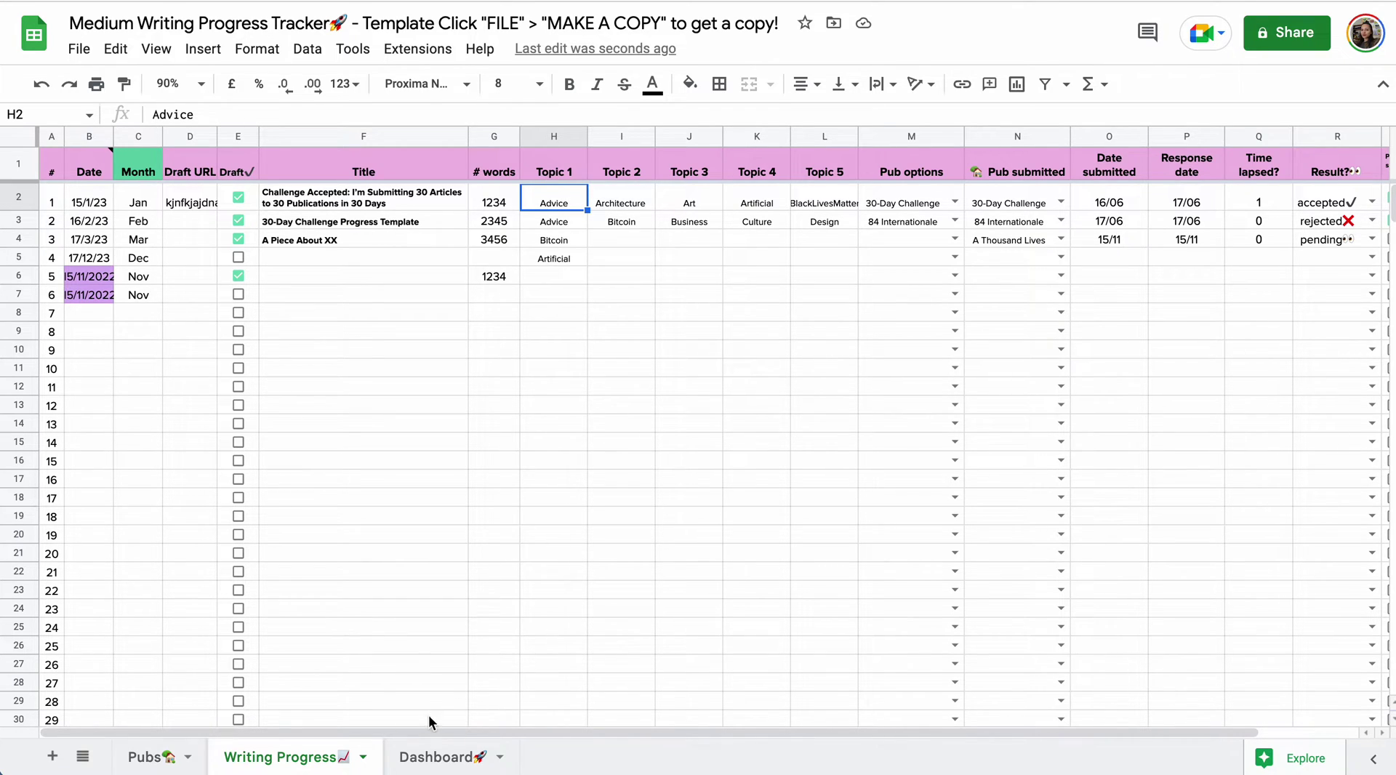
pyautogui.click(439, 758)
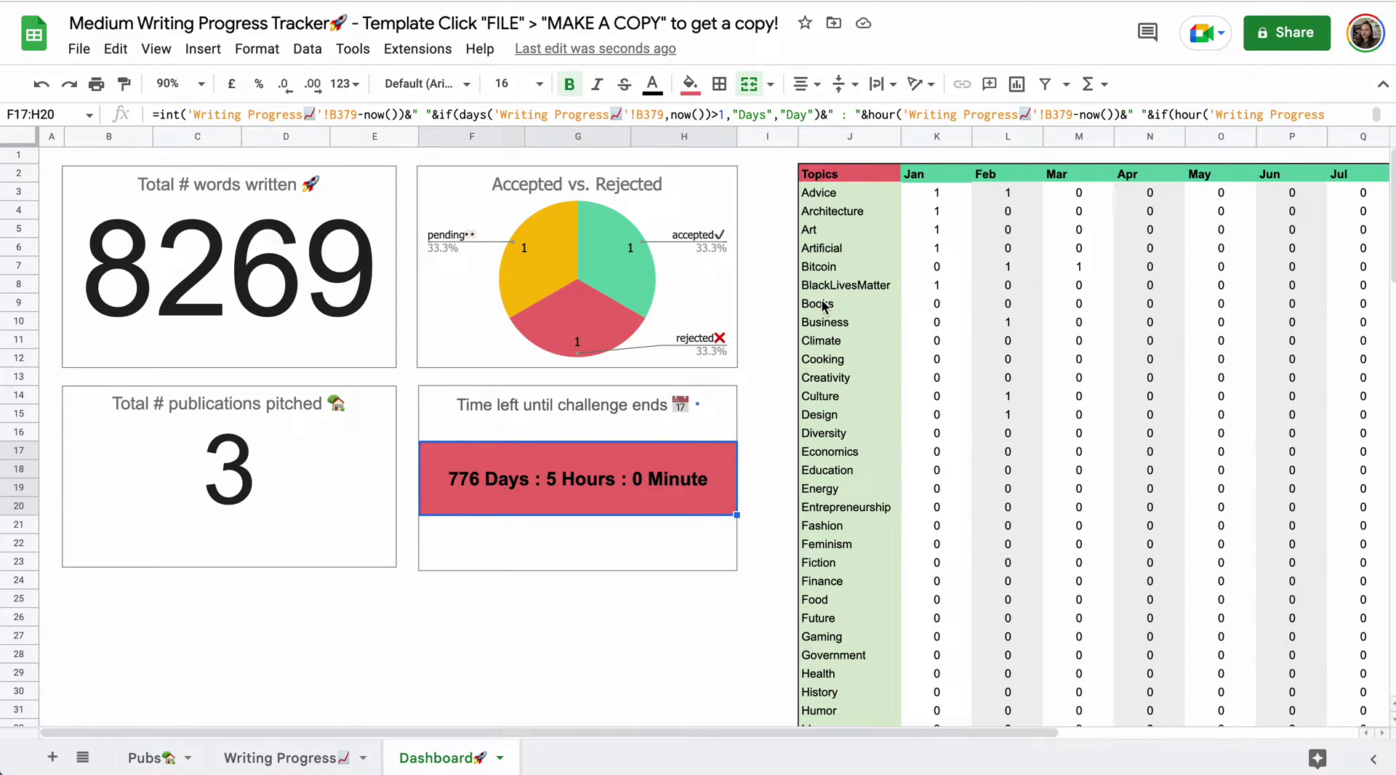
pyautogui.scroll(-5, 824, 391)
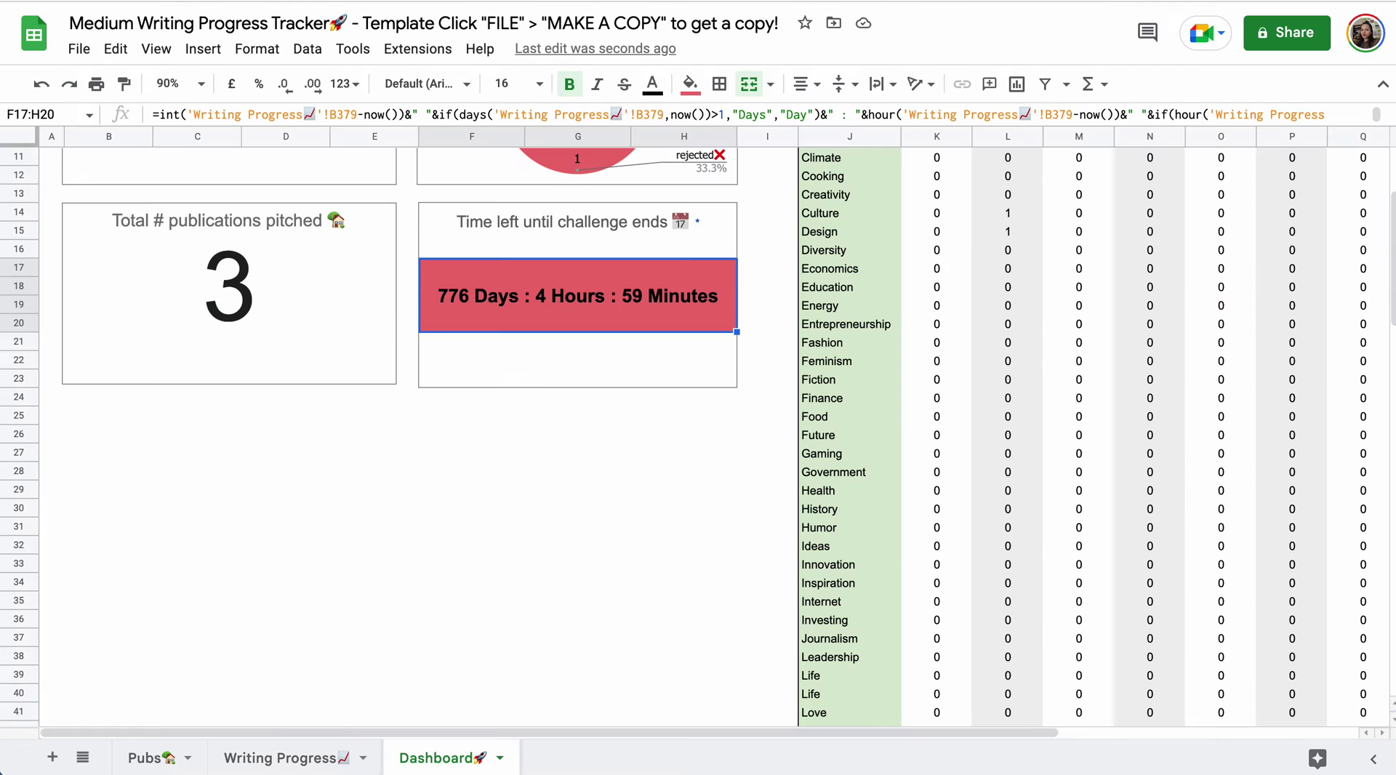
pyautogui.scroll(5, 856, 207)
pyautogui.scroll(-5, 836, 684)
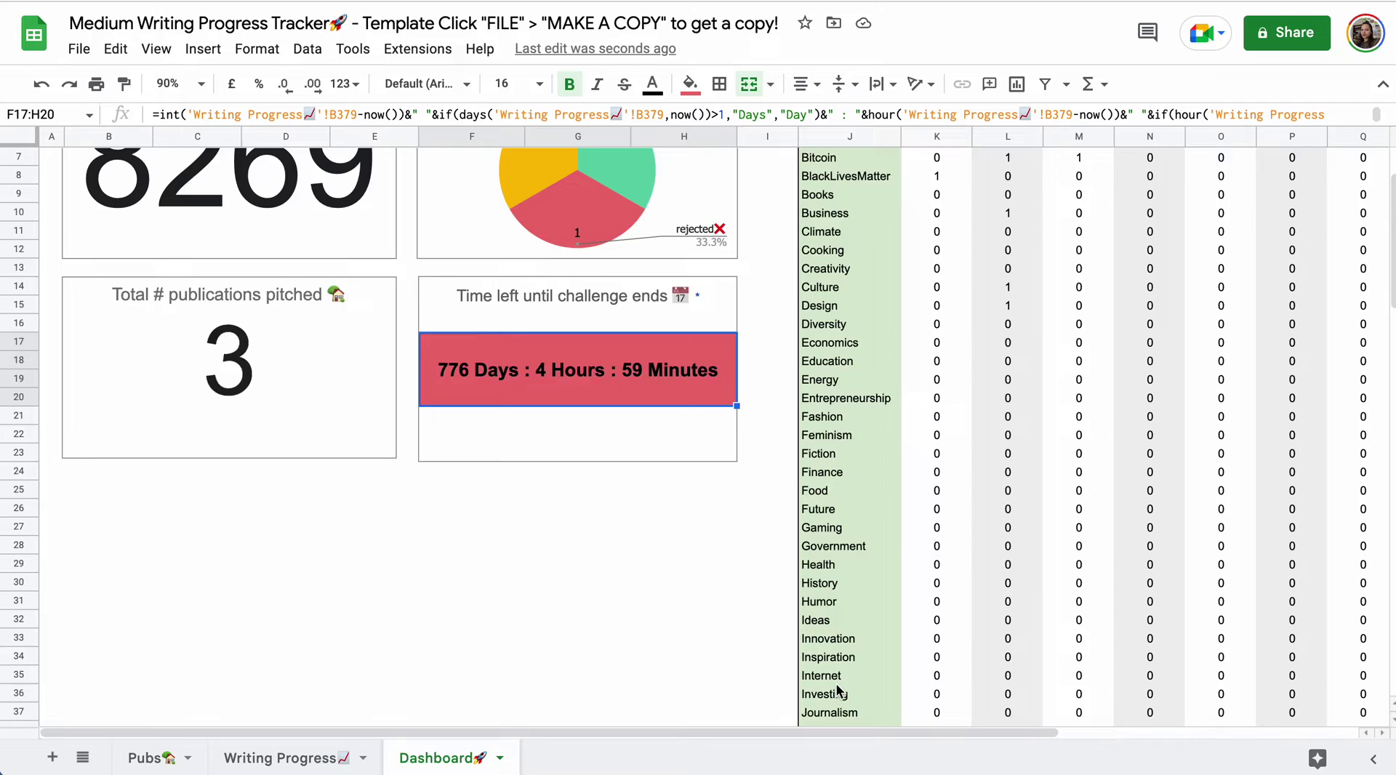
pyautogui.scroll(5, 834, 298)
pyautogui.scroll(-2, 838, 486)
pyautogui.click(296, 756)
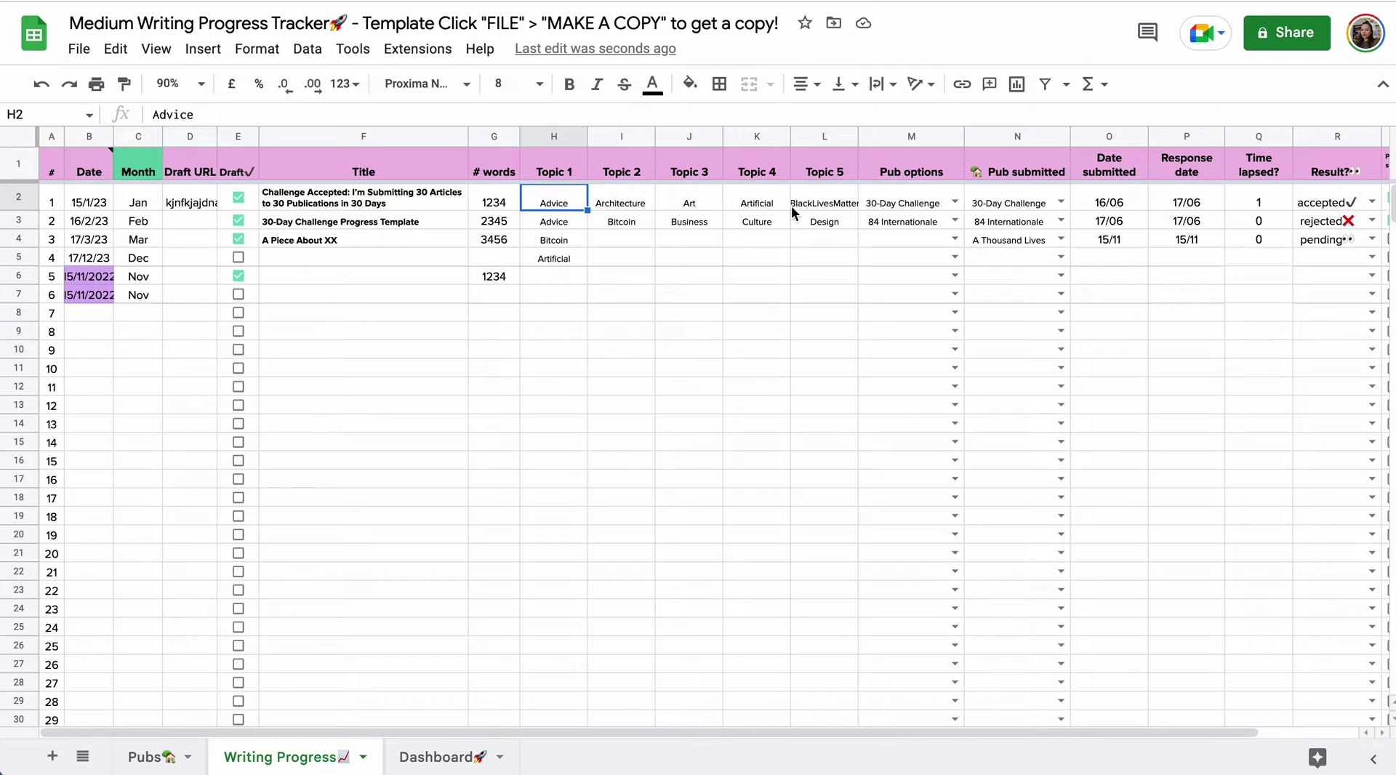
# - Compare the first entry's Architecture topic with 30-Day Challenge's tags on the Pubs sheet
pyautogui.click(618, 198)
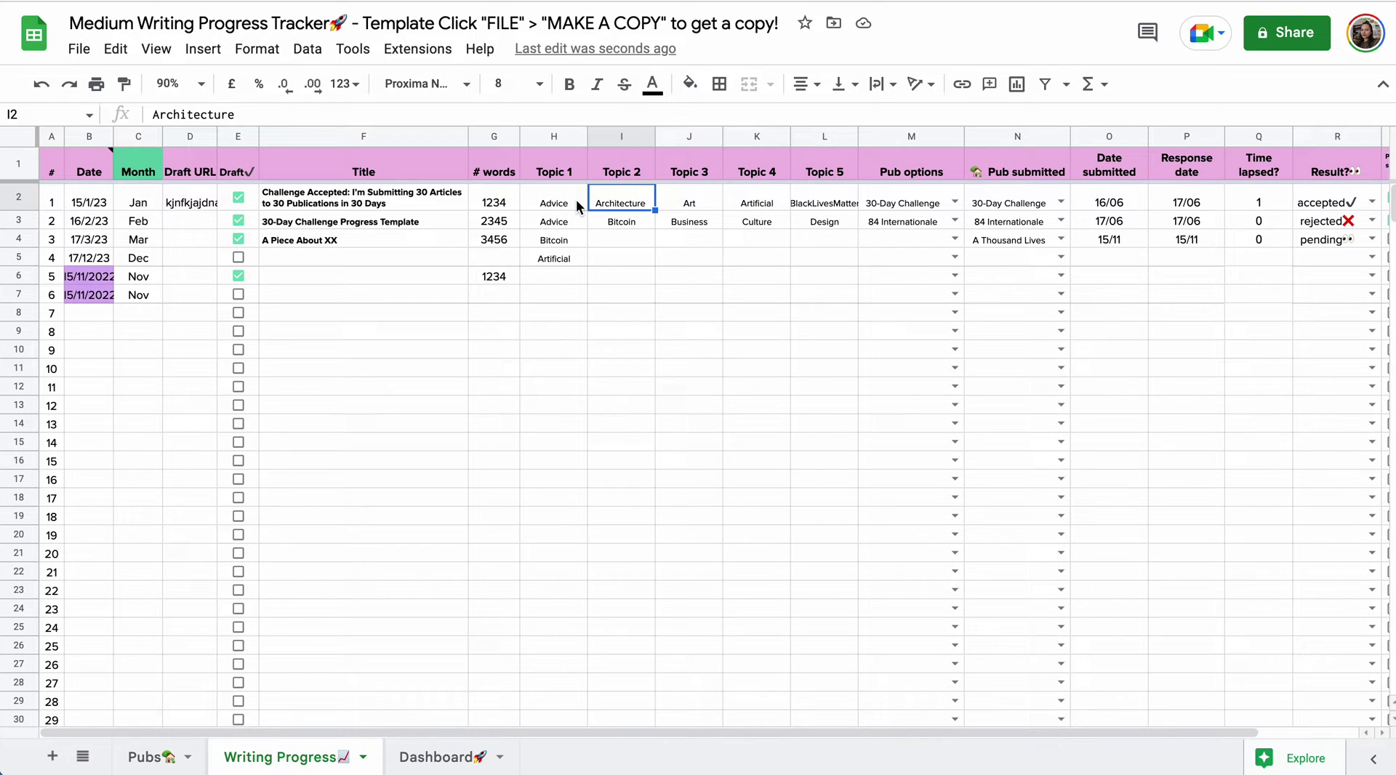
pyautogui.click(147, 757)
pyautogui.click(1074, 280)
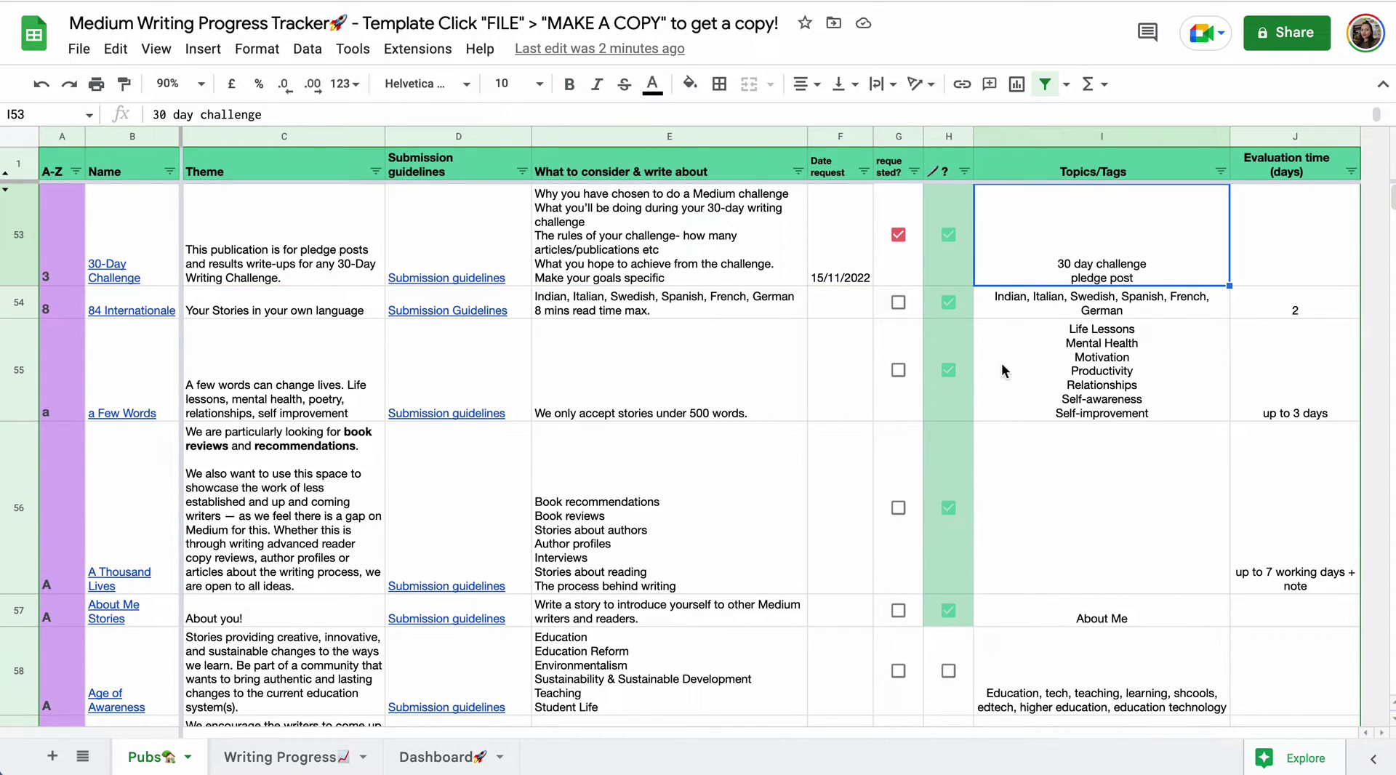
pyautogui.click(284, 756)
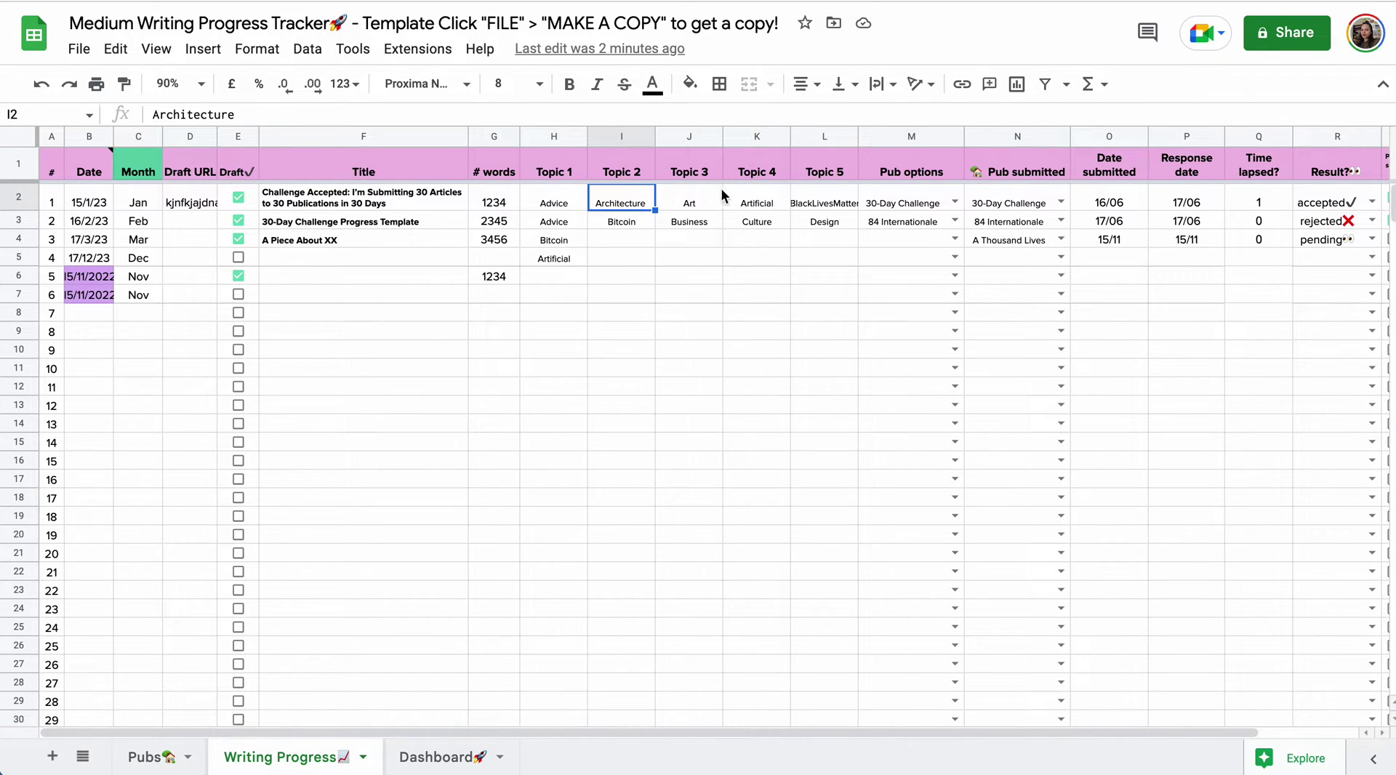
# - Change the first entry's pub option in M2 to 'a Few Words'
pyautogui.click(917, 206)
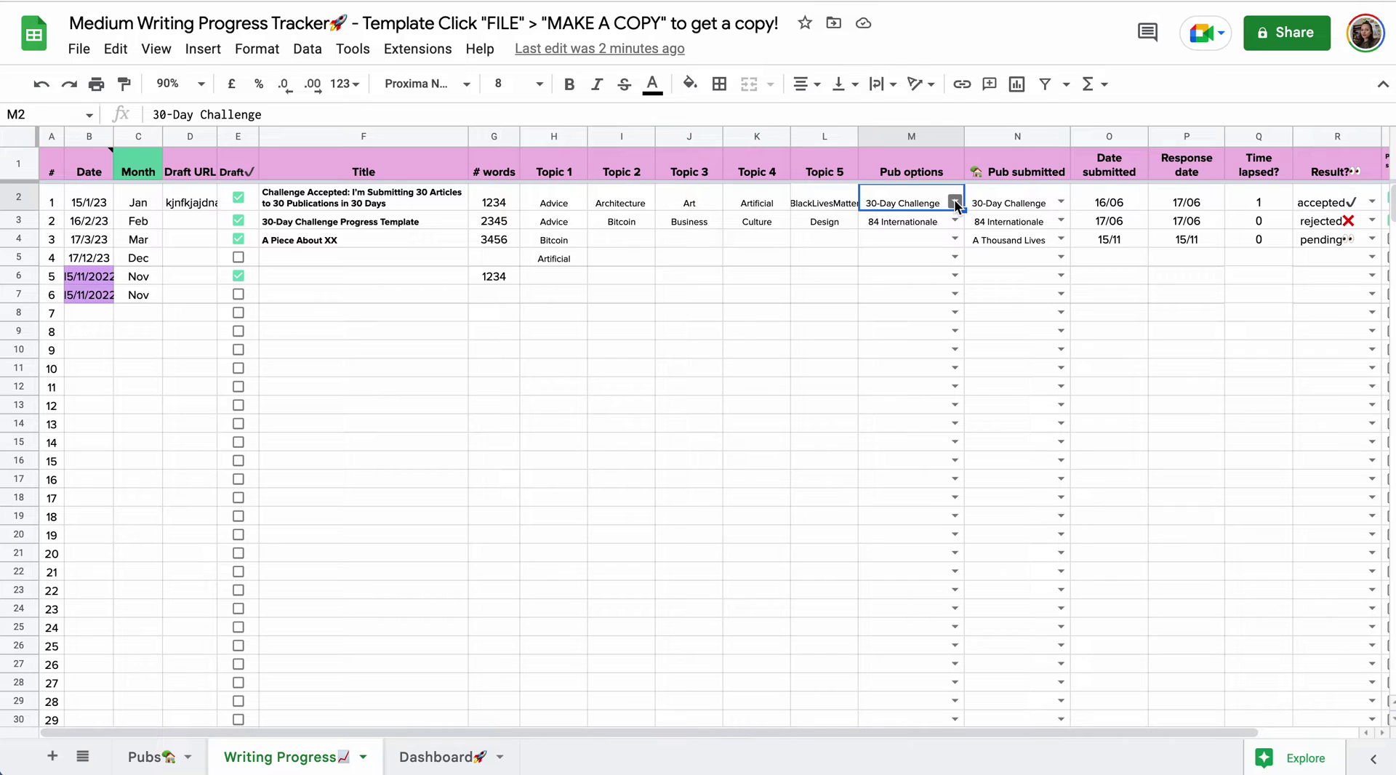
pyautogui.click(955, 203)
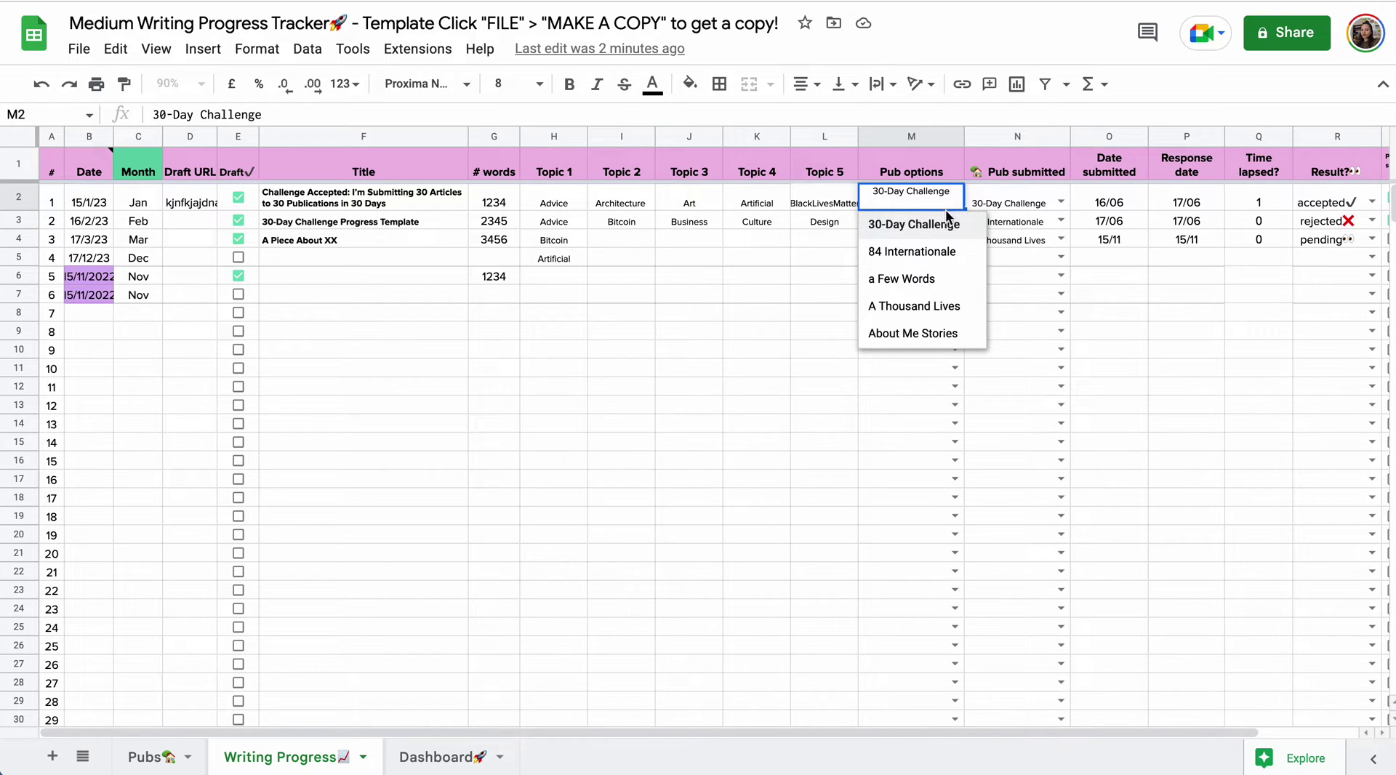
pyautogui.click(917, 279)
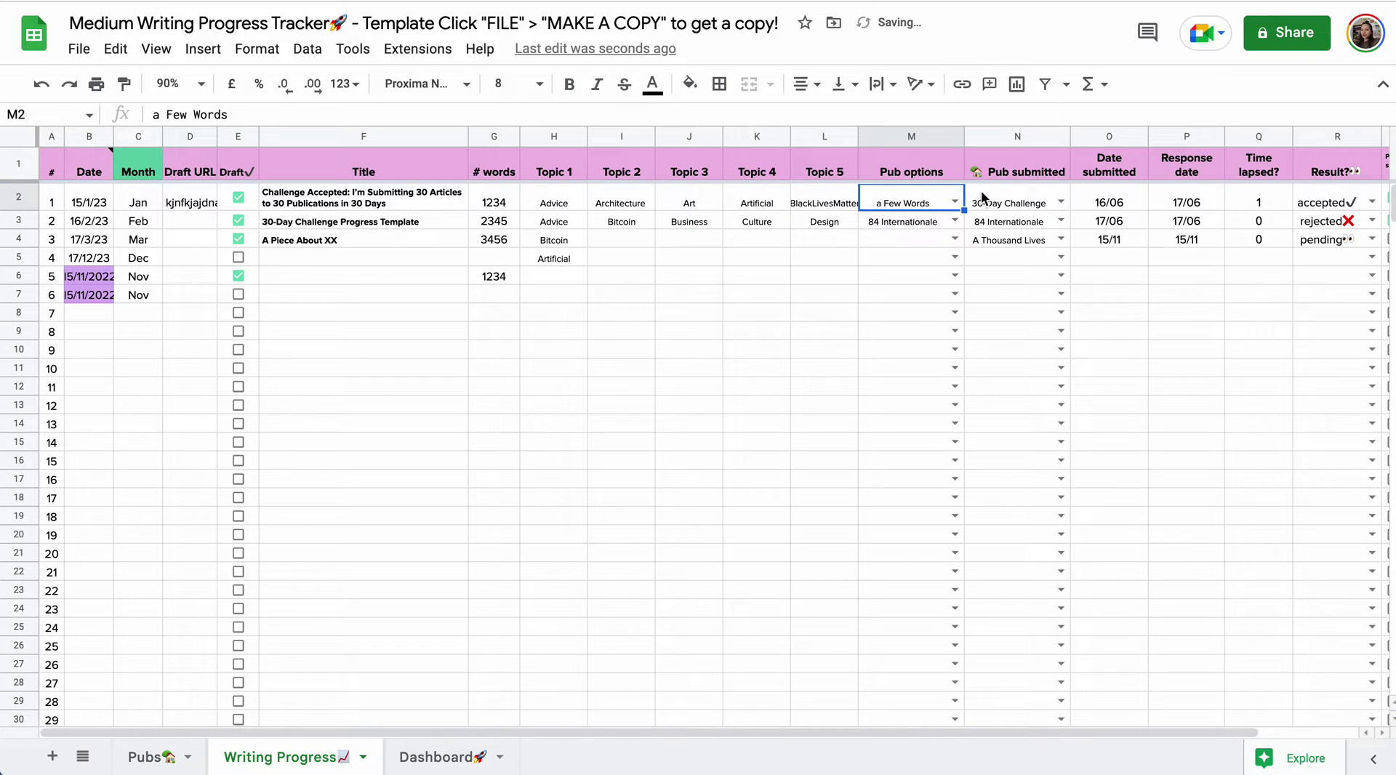
pyautogui.moveTo(990, 199); pyautogui.dragTo(908, 200)
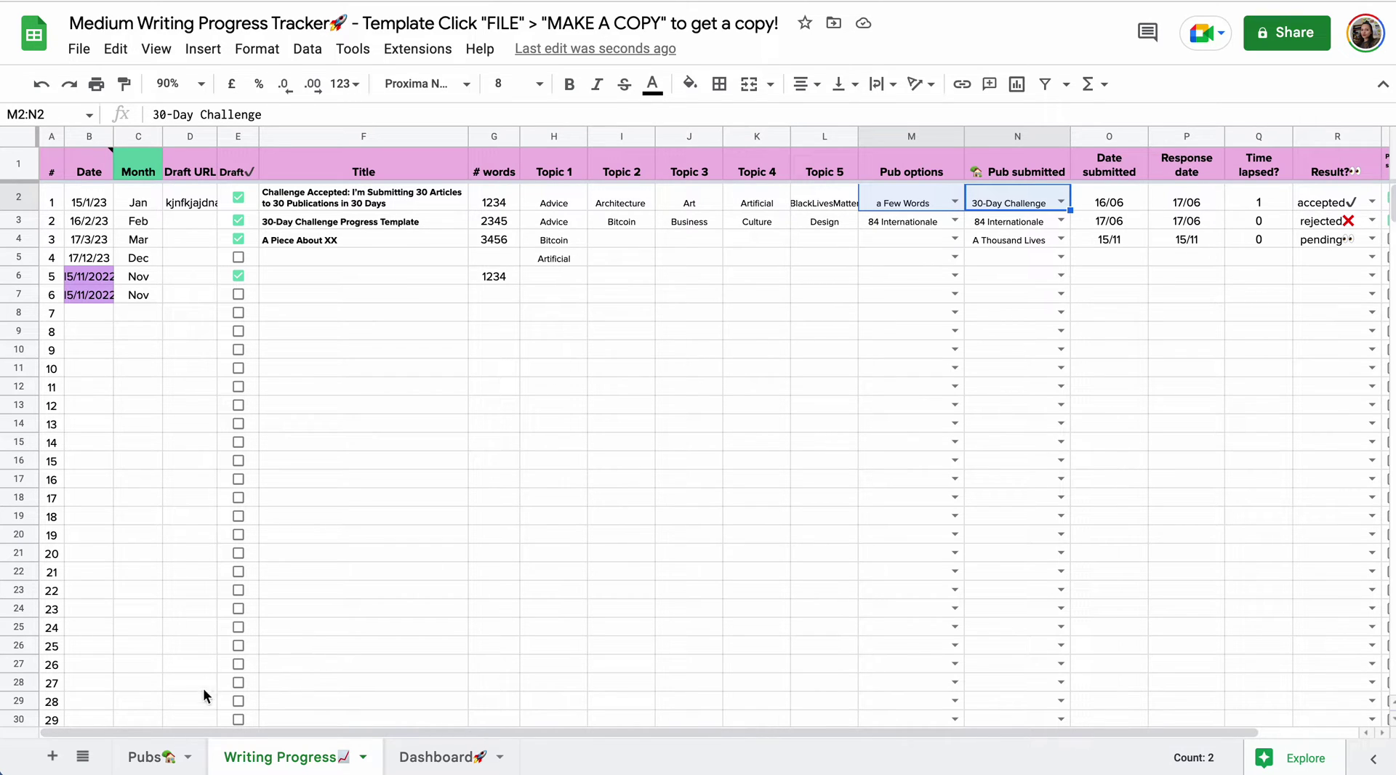
# - On Pubs, tick column H for Age of Awareness, An Idea and Alternative Perspectives
pyautogui.click(166, 754)
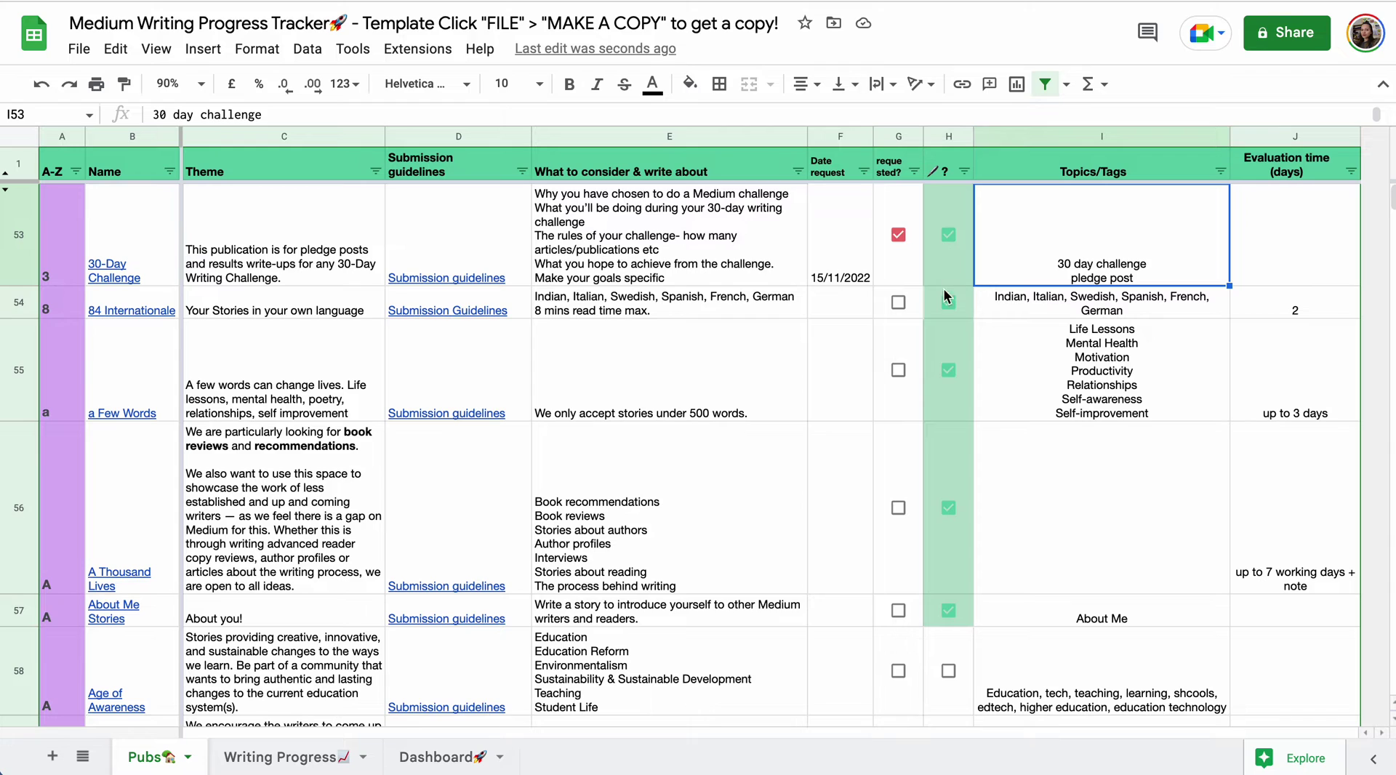
pyautogui.click(948, 671)
pyautogui.scroll(-1, 951, 655)
pyautogui.click(948, 692)
pyautogui.scroll(-3, 948, 693)
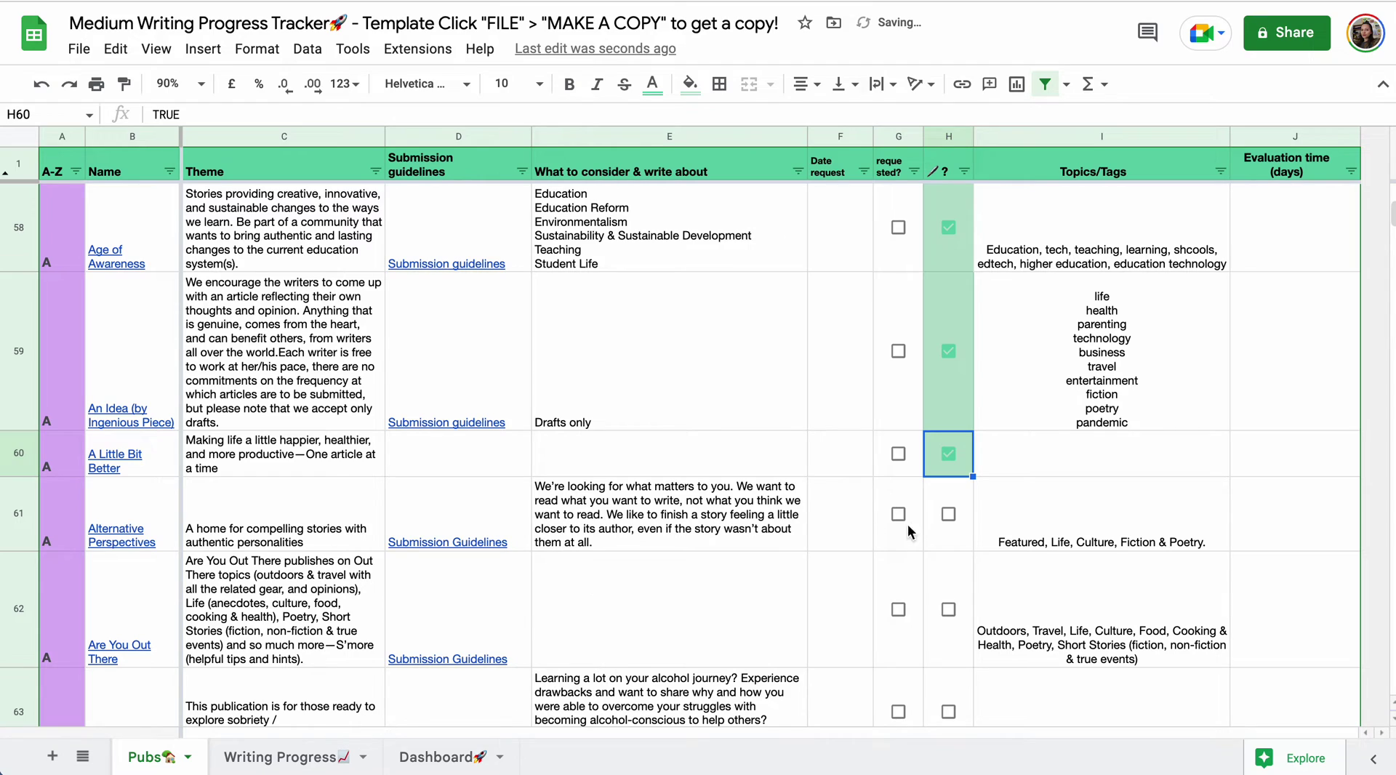
pyautogui.click(952, 514)
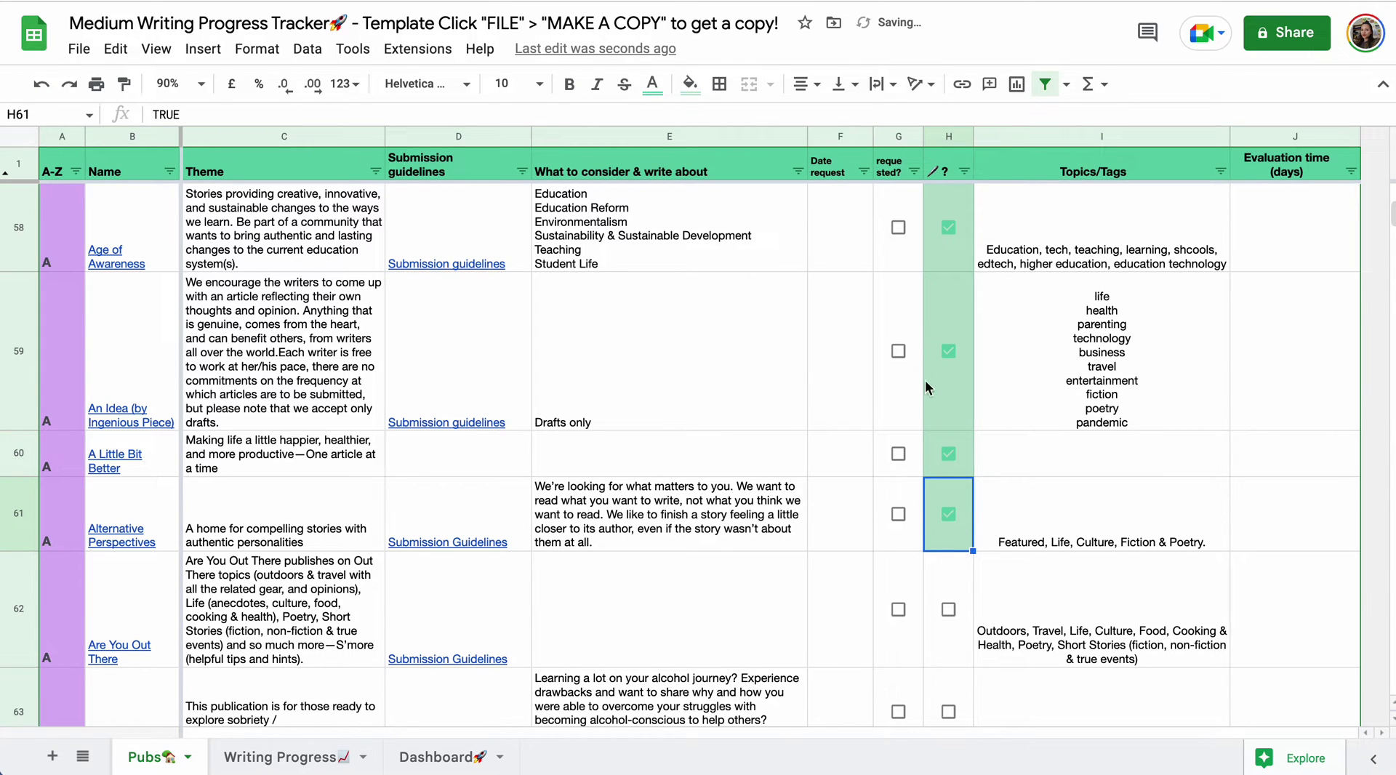
# - Check the Writing Progress pub dropdowns, leaving the March entry's option blank
pyautogui.click(315, 760)
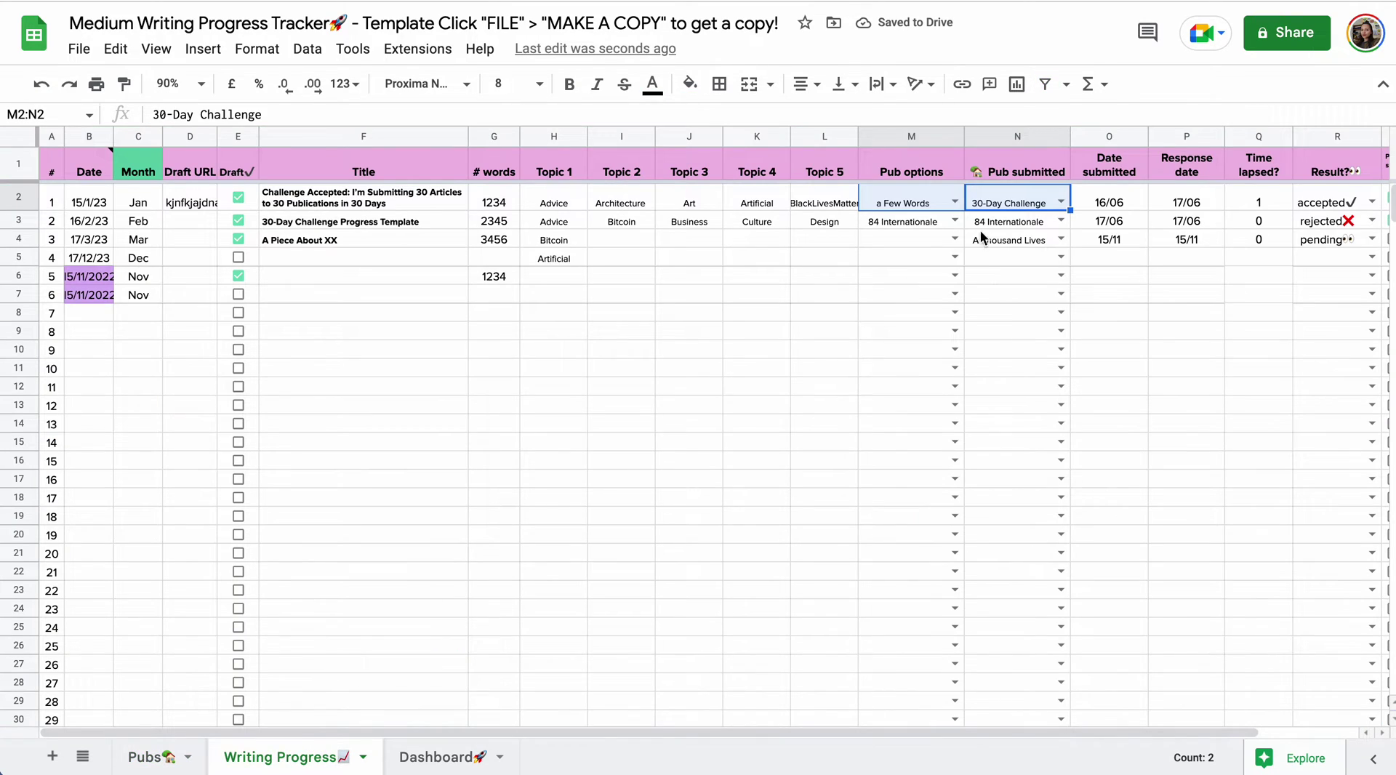
pyautogui.click(1051, 259)
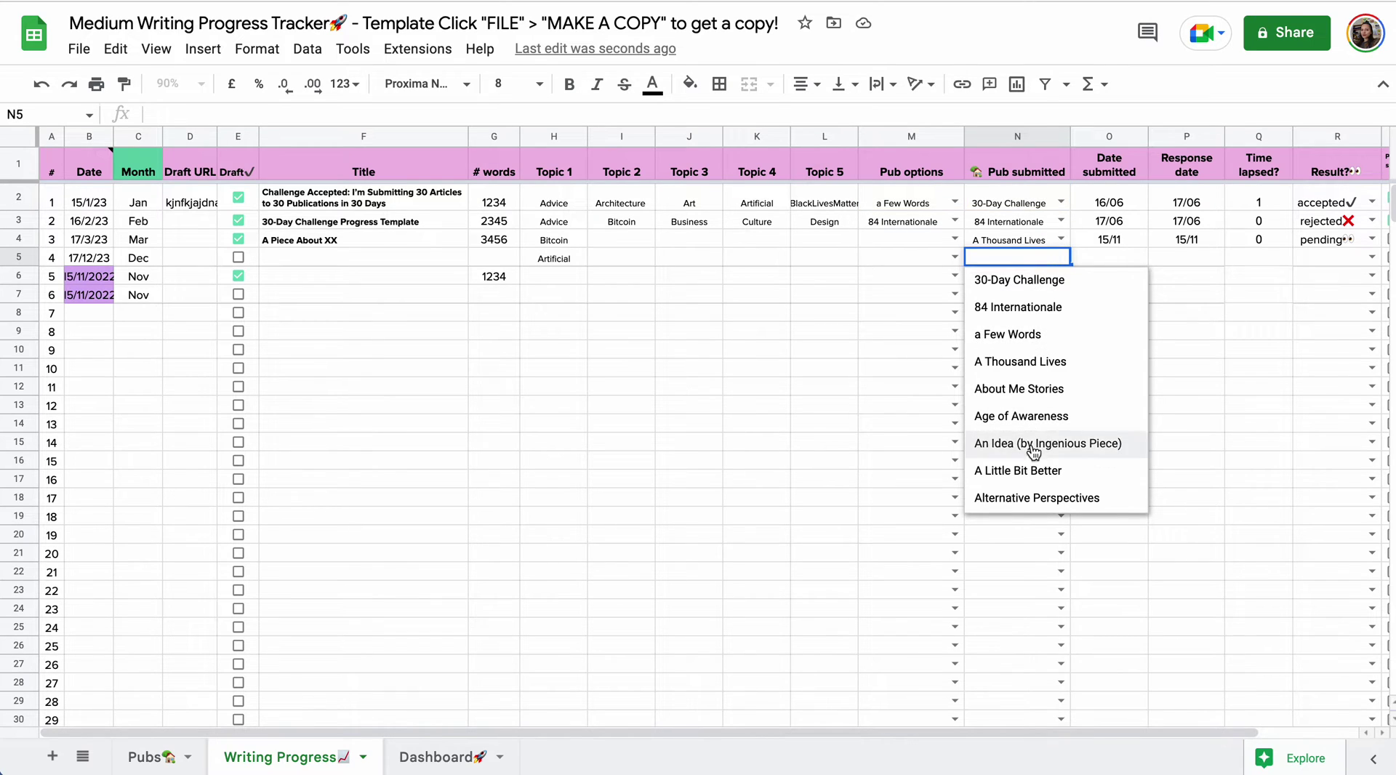
pyautogui.click(939, 245)
pyautogui.click(940, 243)
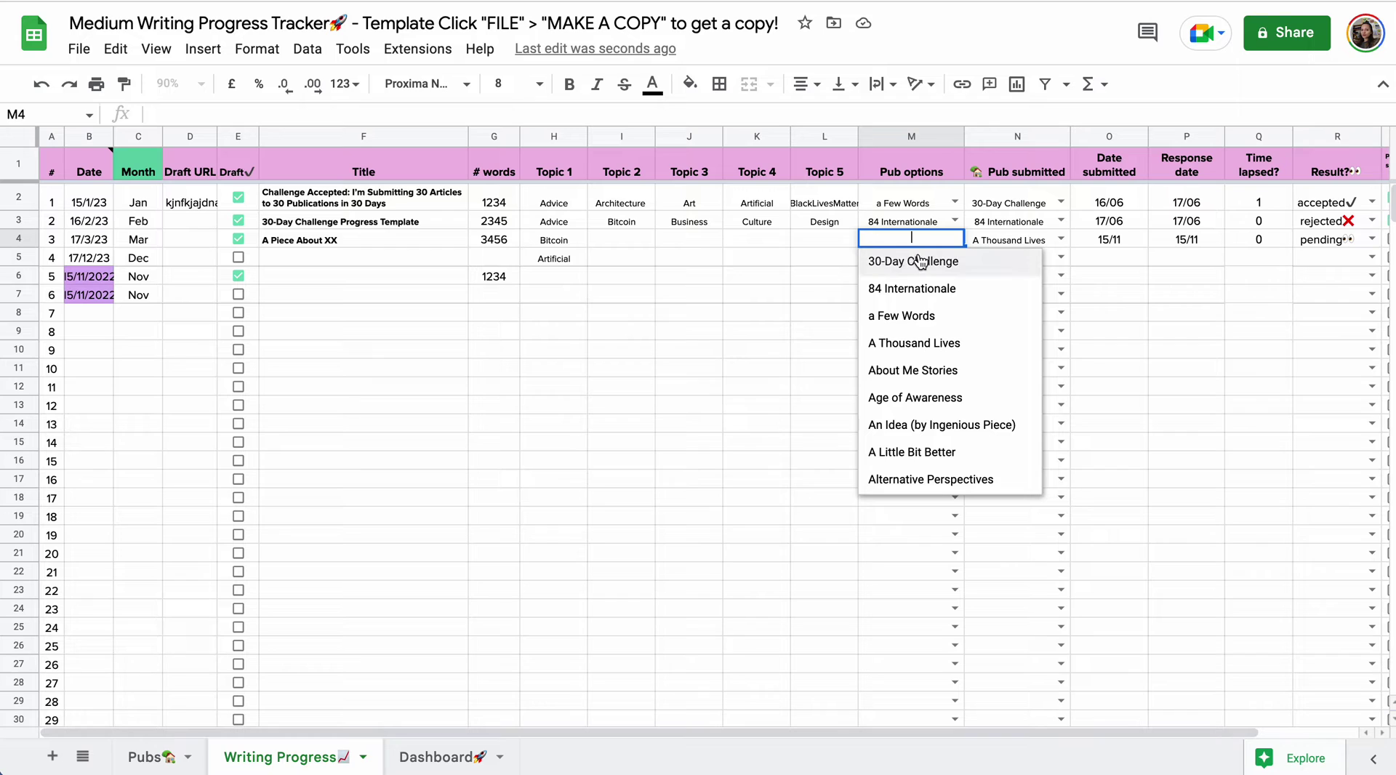
pyautogui.click(783, 336)
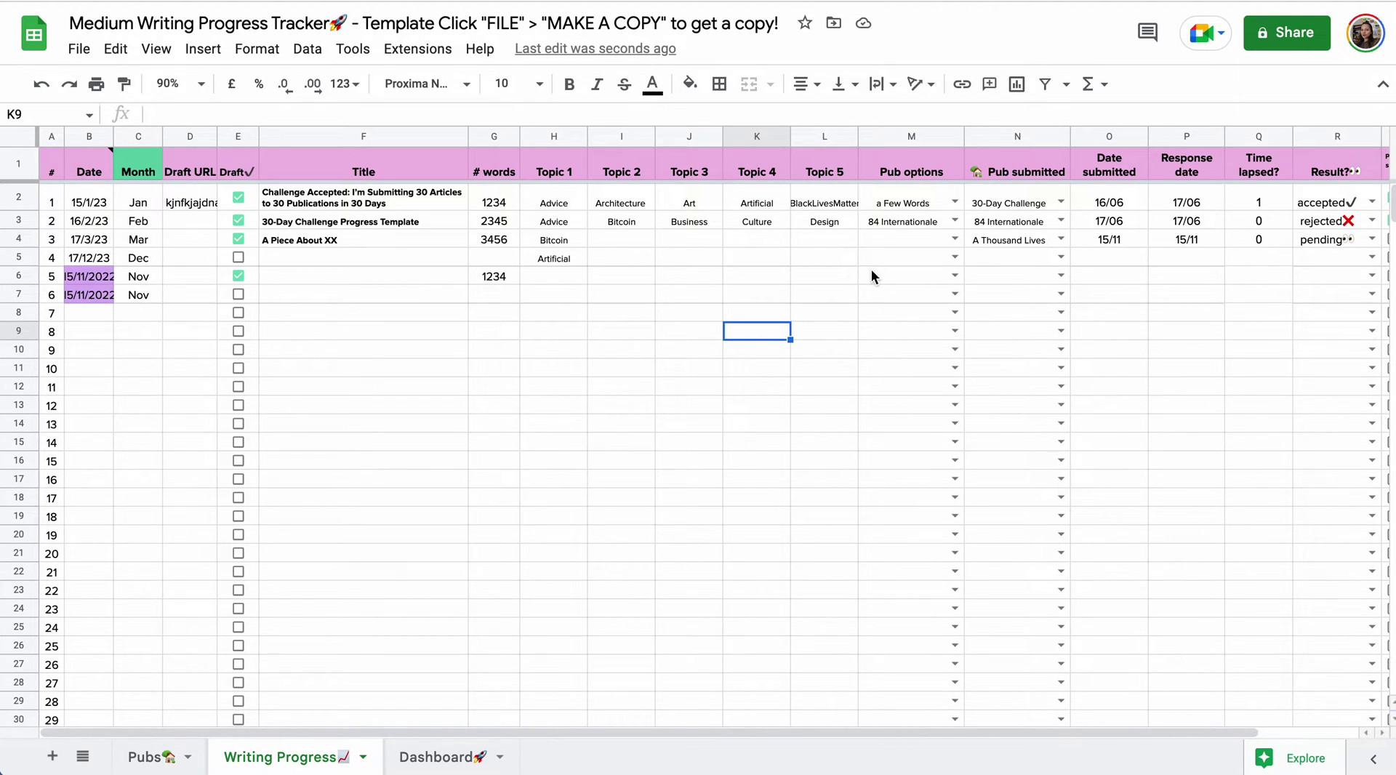
pyautogui.click(153, 756)
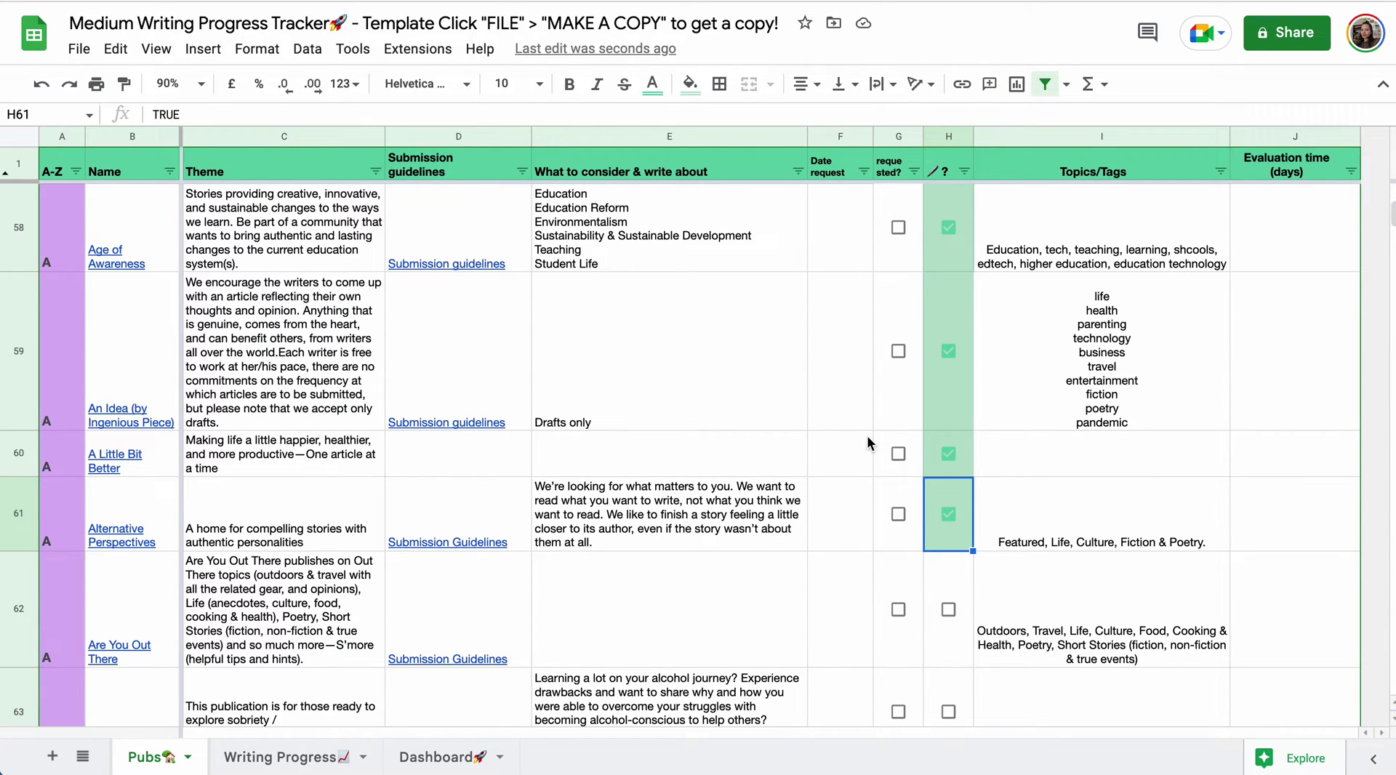
pyautogui.click(320, 756)
# - Set the December entry to 84 Internationale with 15/11 submission and response dates, giving 0 days lapsed
pyautogui.hscroll(1, 1028, 219)
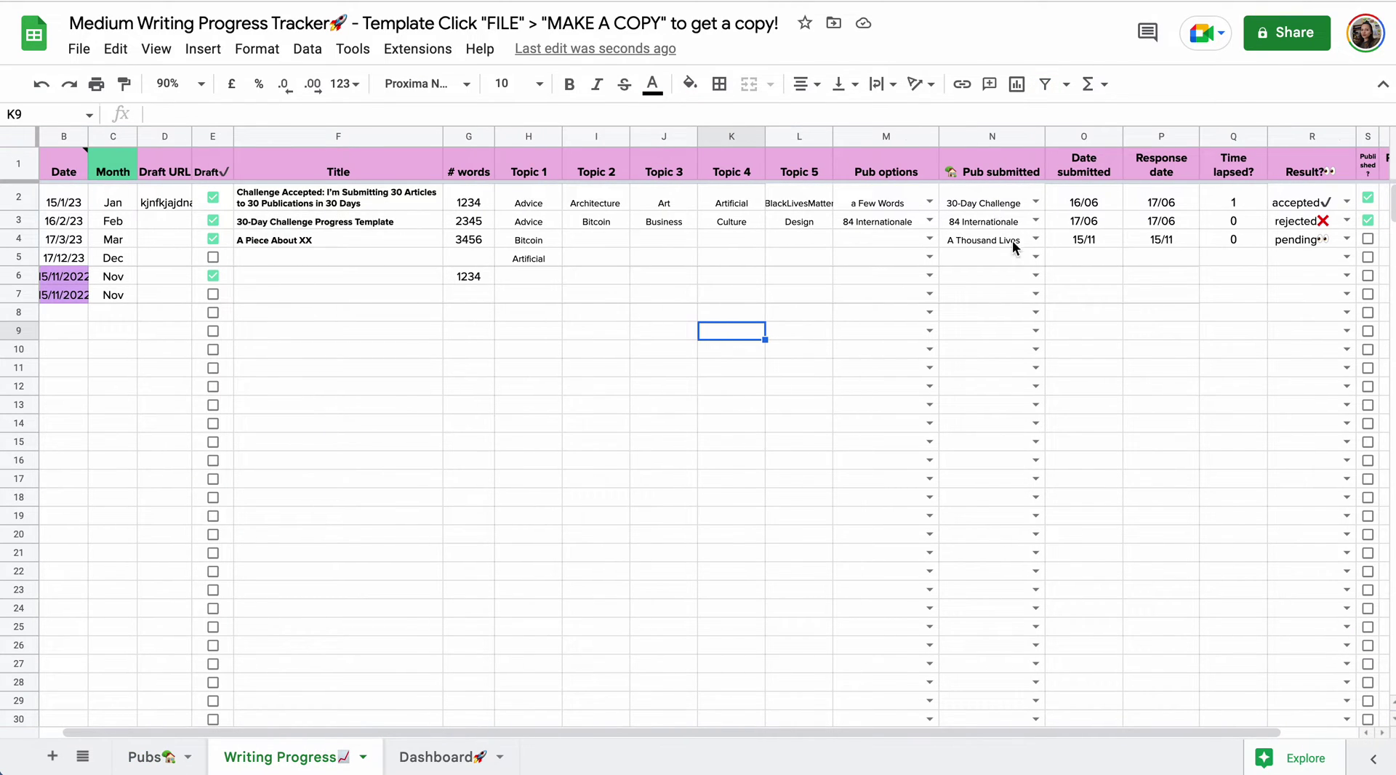
pyautogui.click(1033, 258)
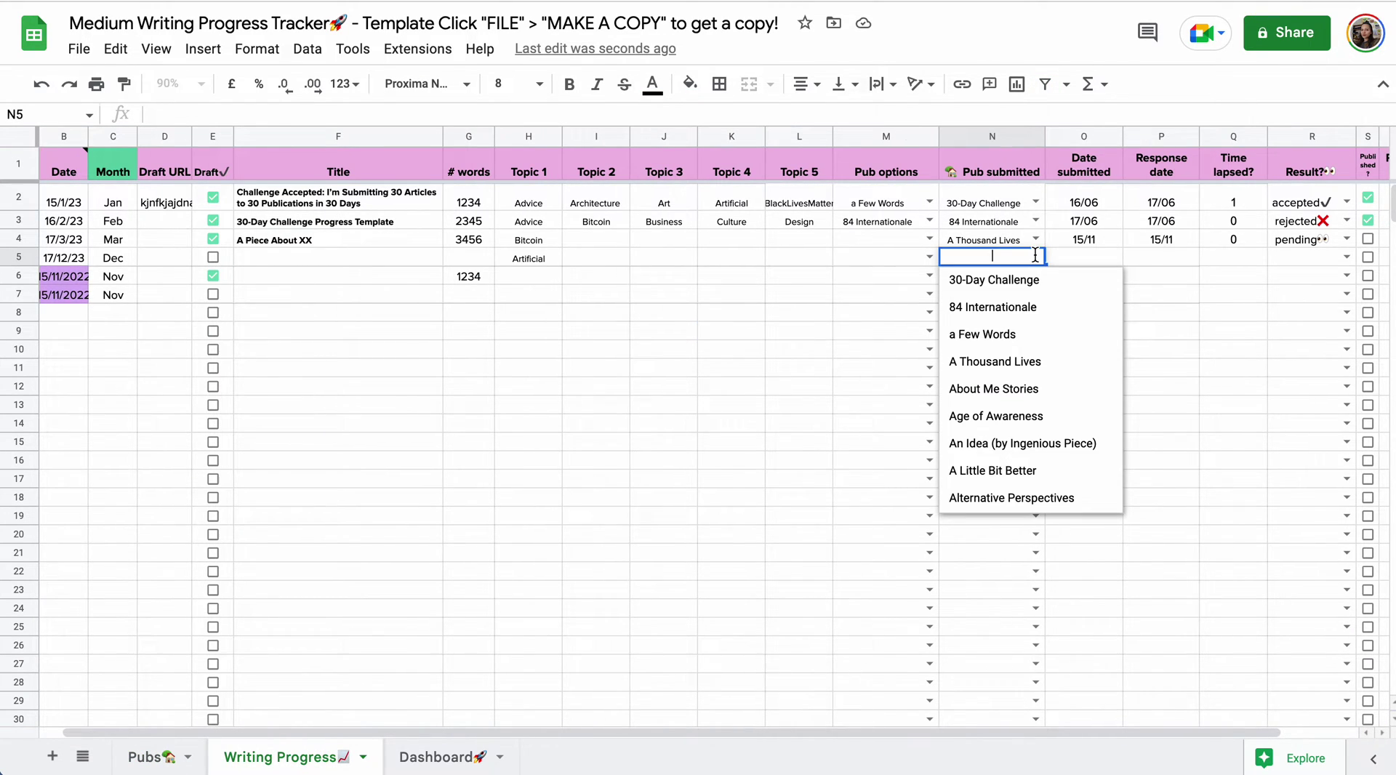
pyautogui.click(1005, 303)
pyautogui.click(1079, 262)
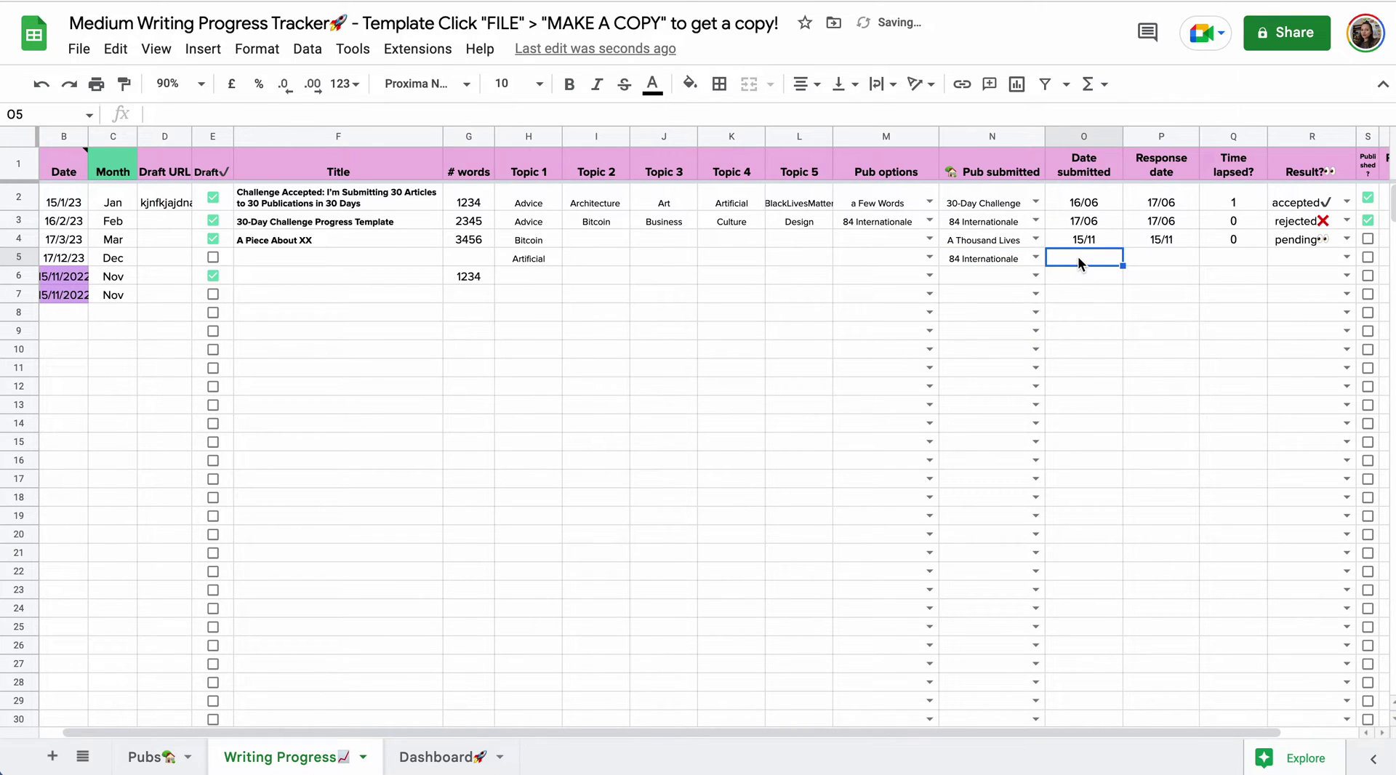
pyautogui.write('15/11')
pyautogui.click(1156, 260)
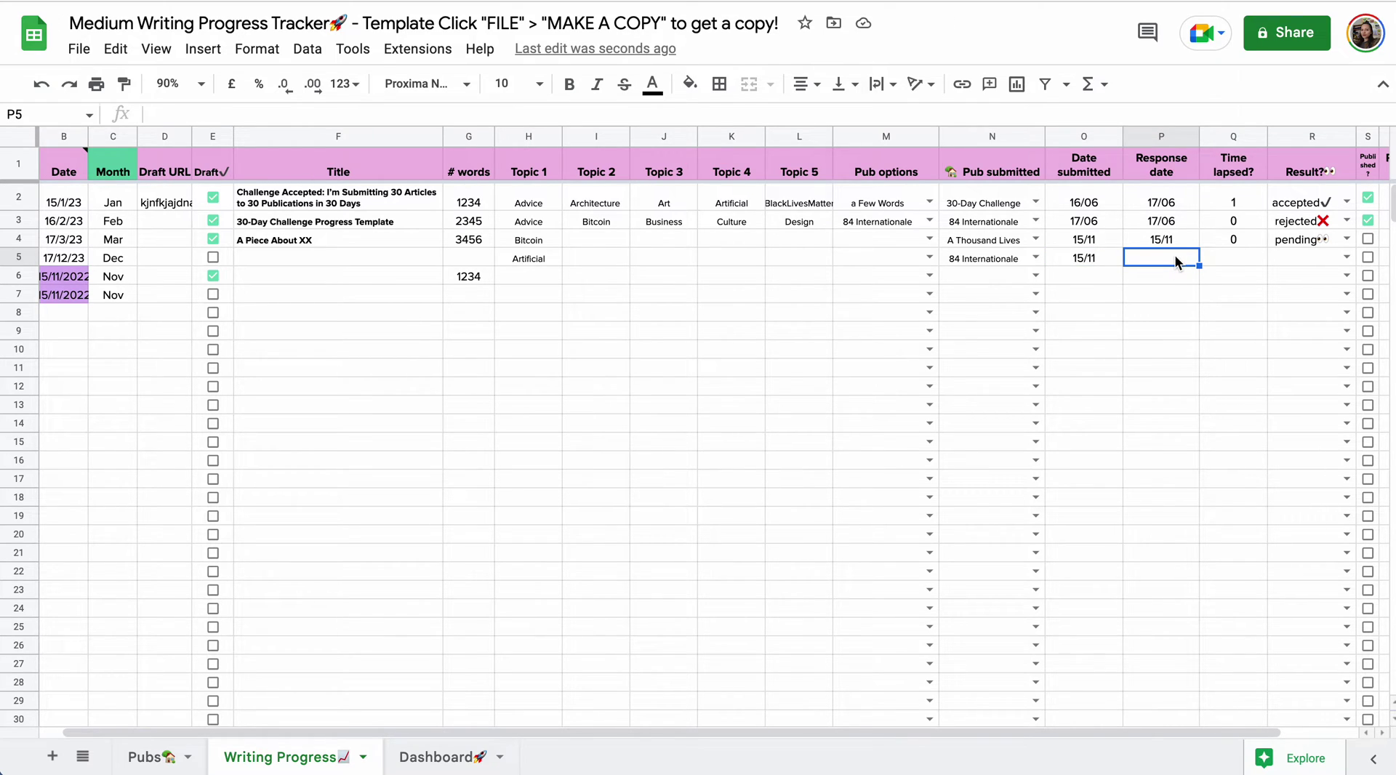
pyautogui.write('15/11/2022')
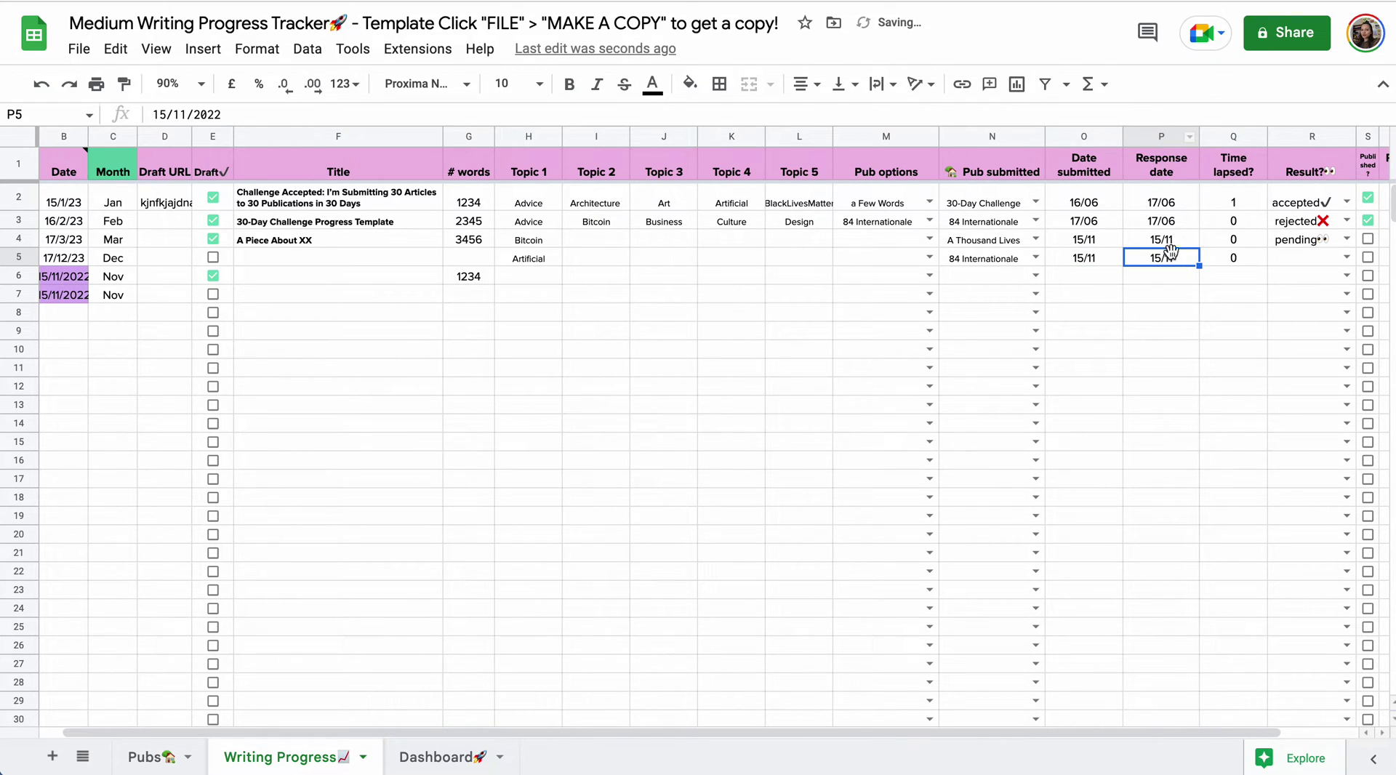
pyautogui.click(1241, 255)
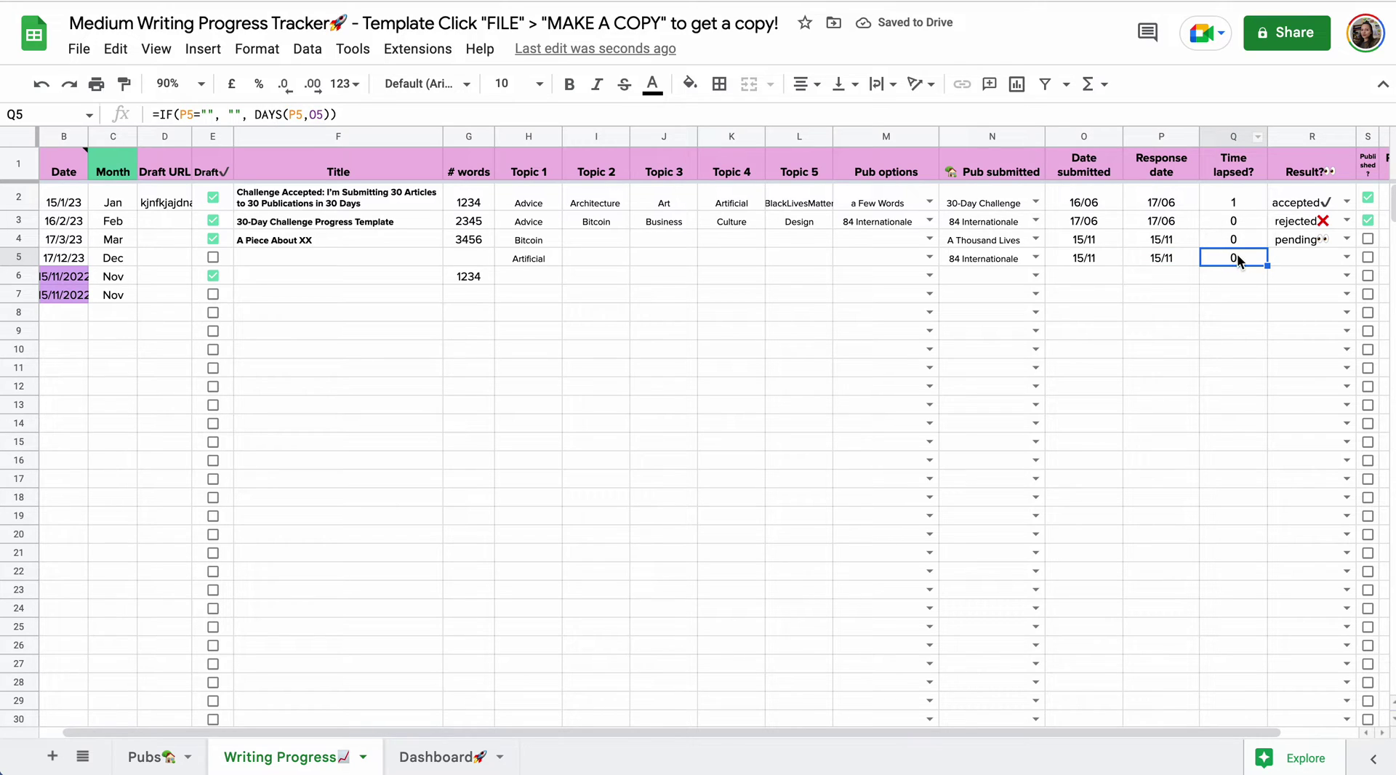
# - Set the December entry's result to pending, tick it published, and view the Dashboard totals
pyautogui.click(1312, 258)
pyautogui.press('Return')
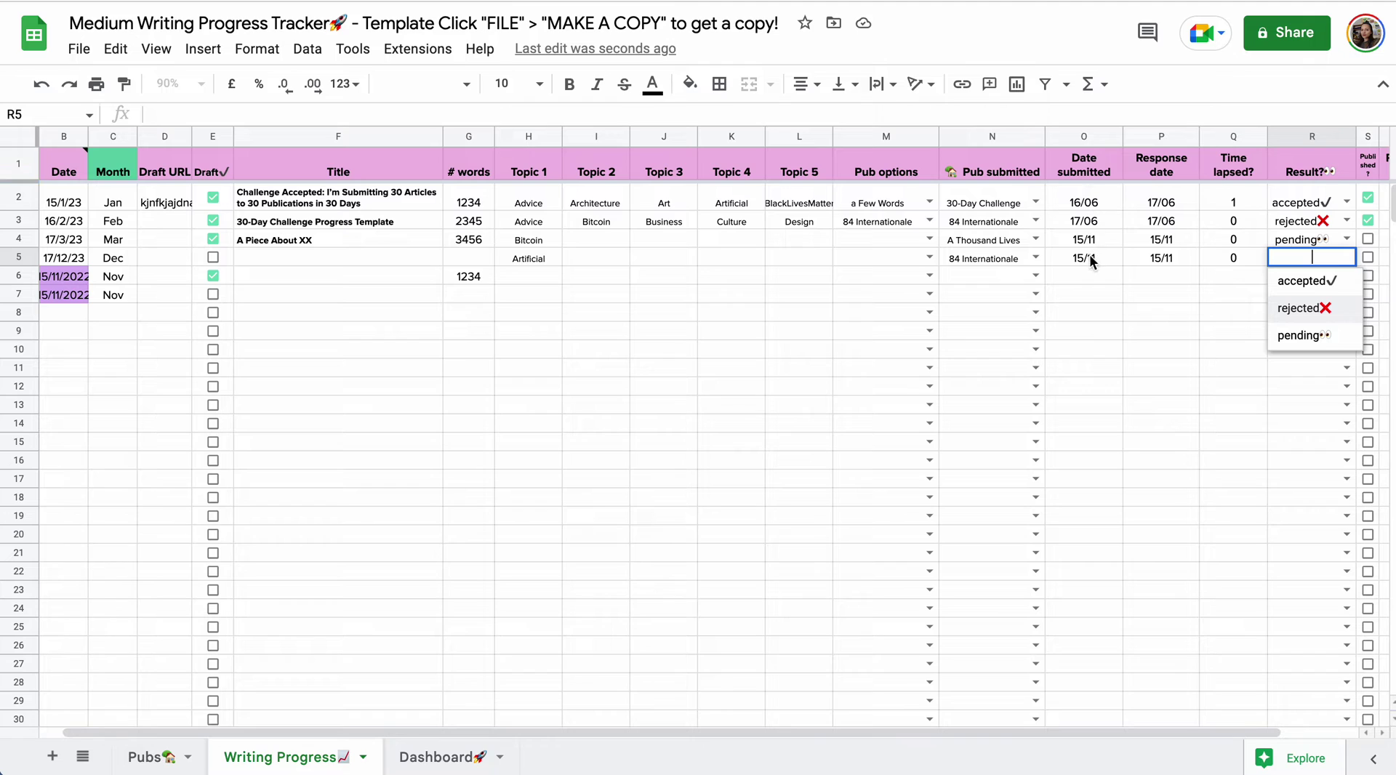
pyautogui.click(1329, 336)
pyautogui.hscroll(3, 1293, 272)
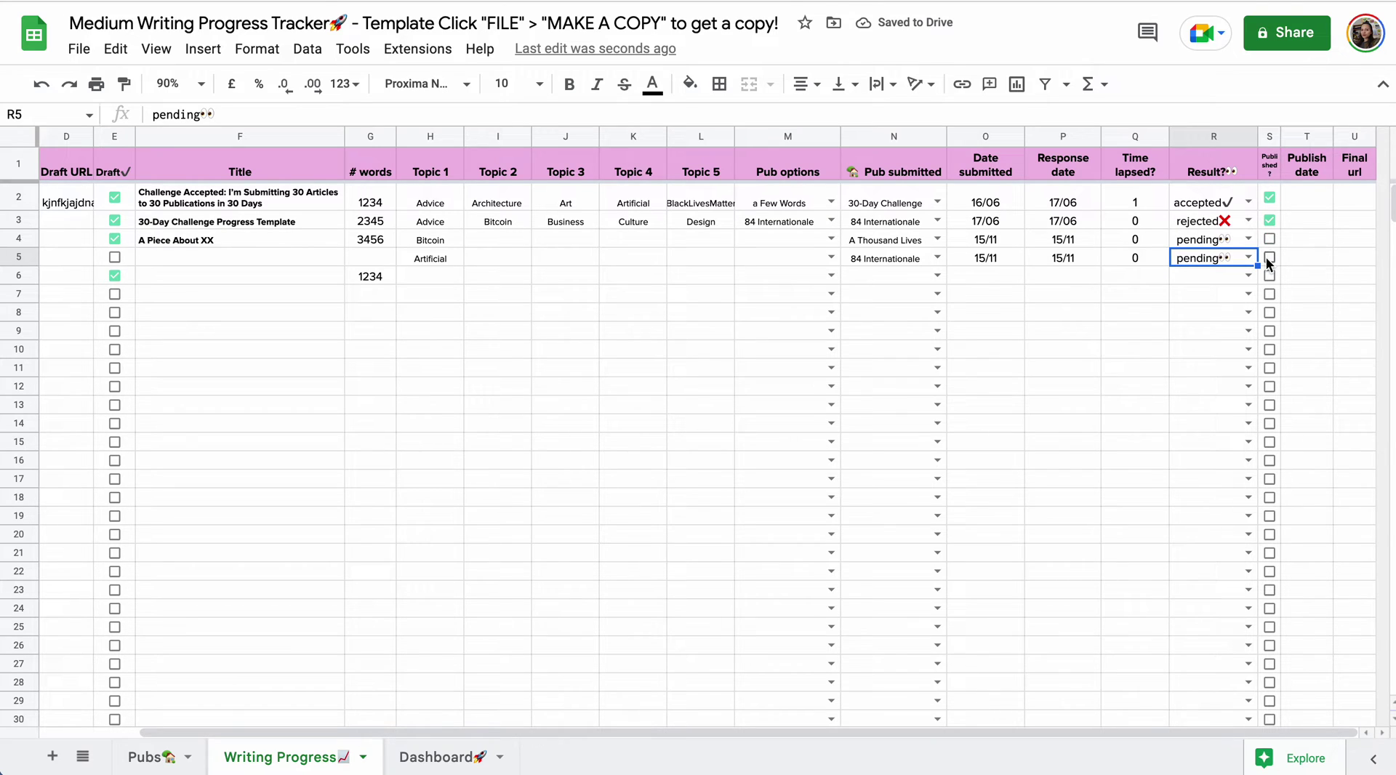
pyautogui.click(1269, 257)
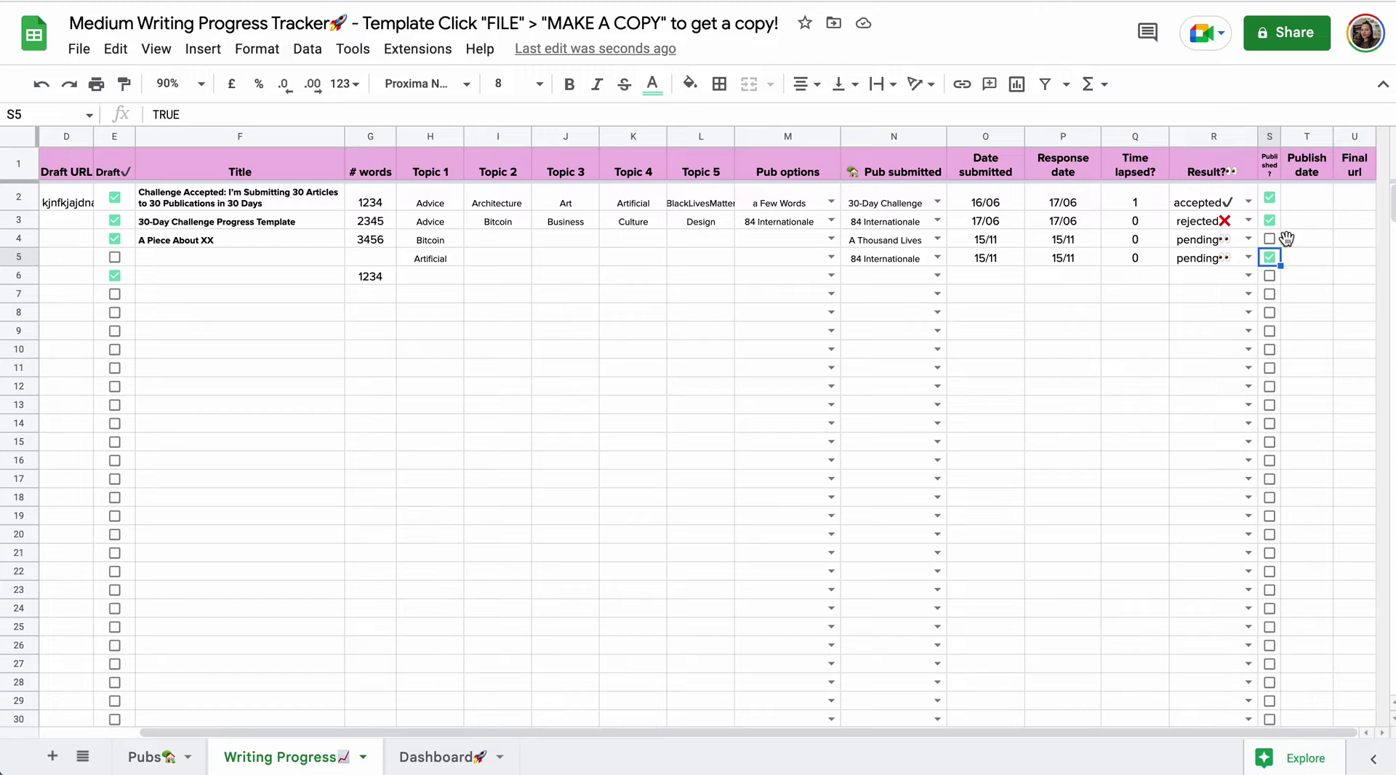
pyautogui.click(1301, 240)
pyautogui.click(1298, 259)
pyautogui.click(1339, 260)
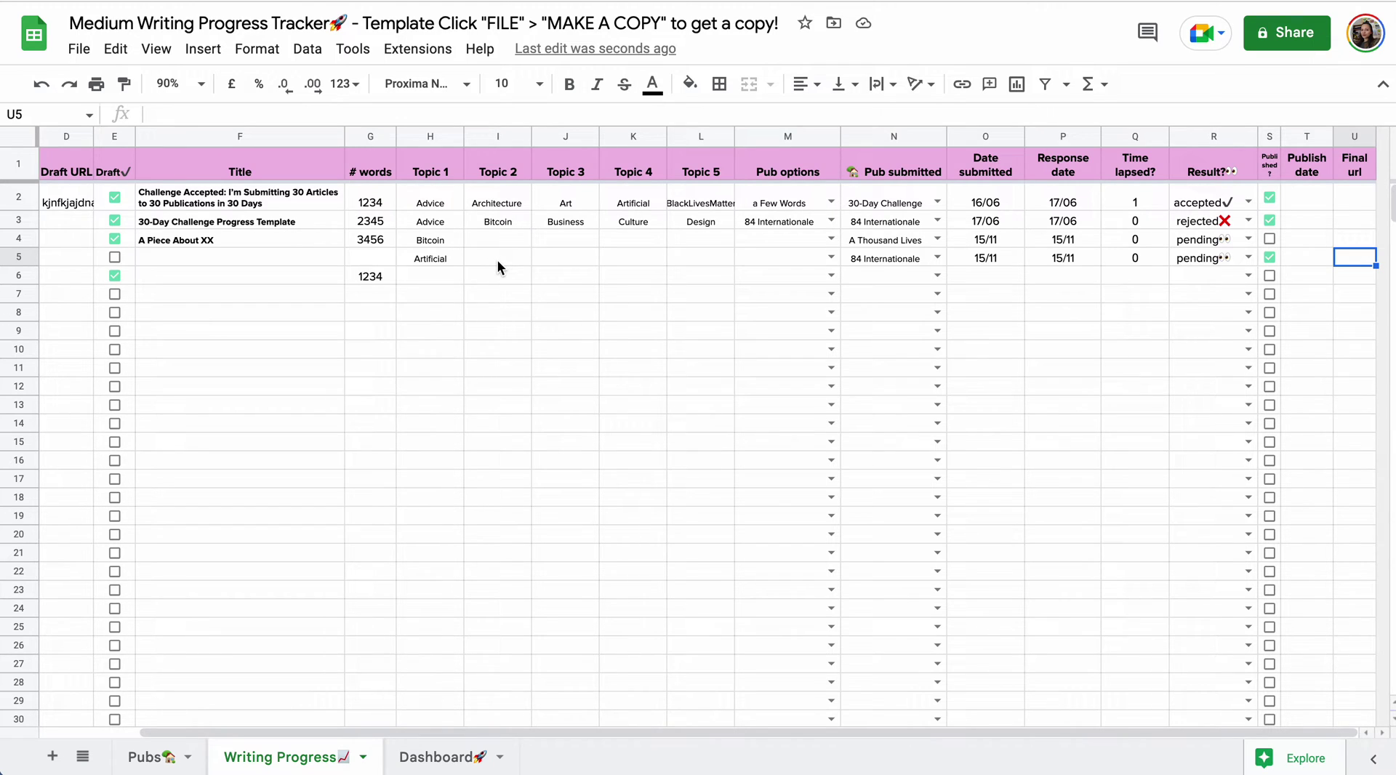
pyautogui.click(450, 756)
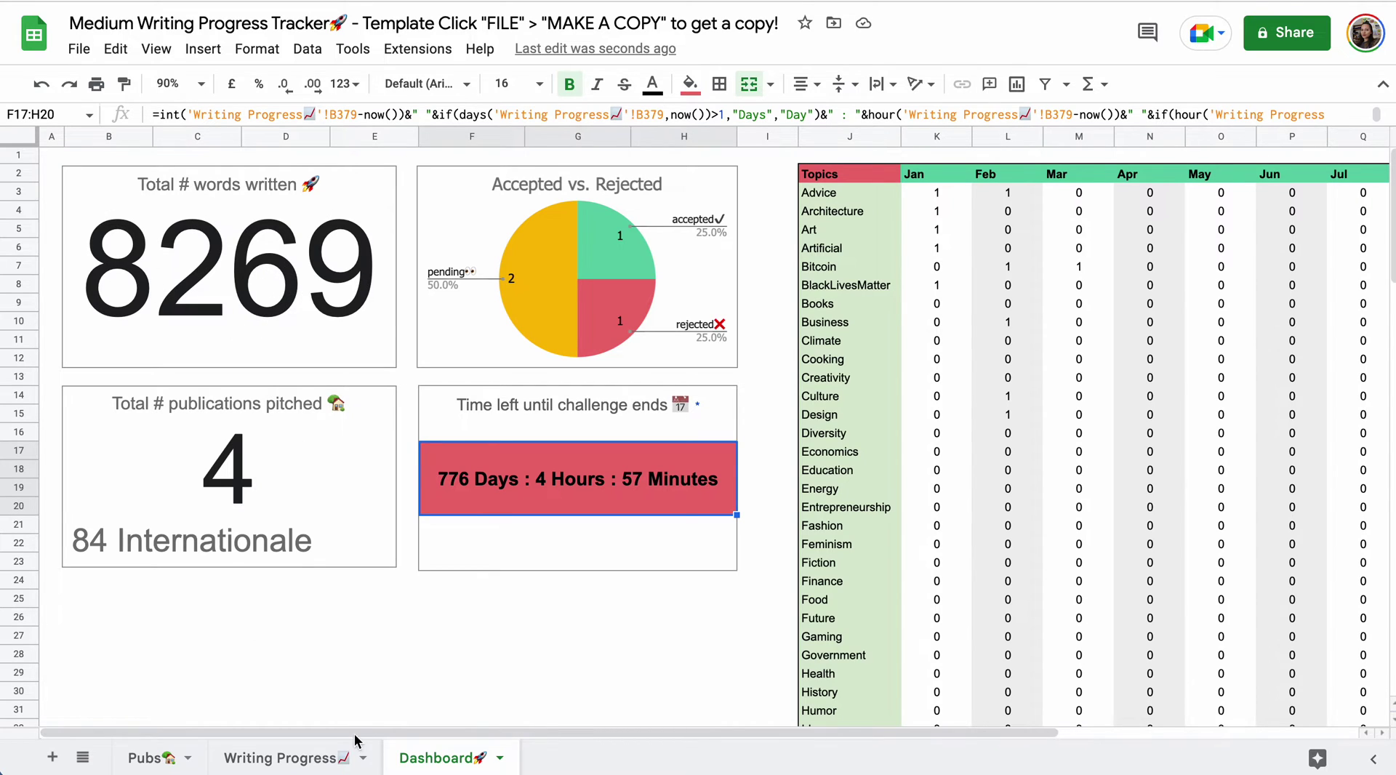
pyautogui.click(329, 759)
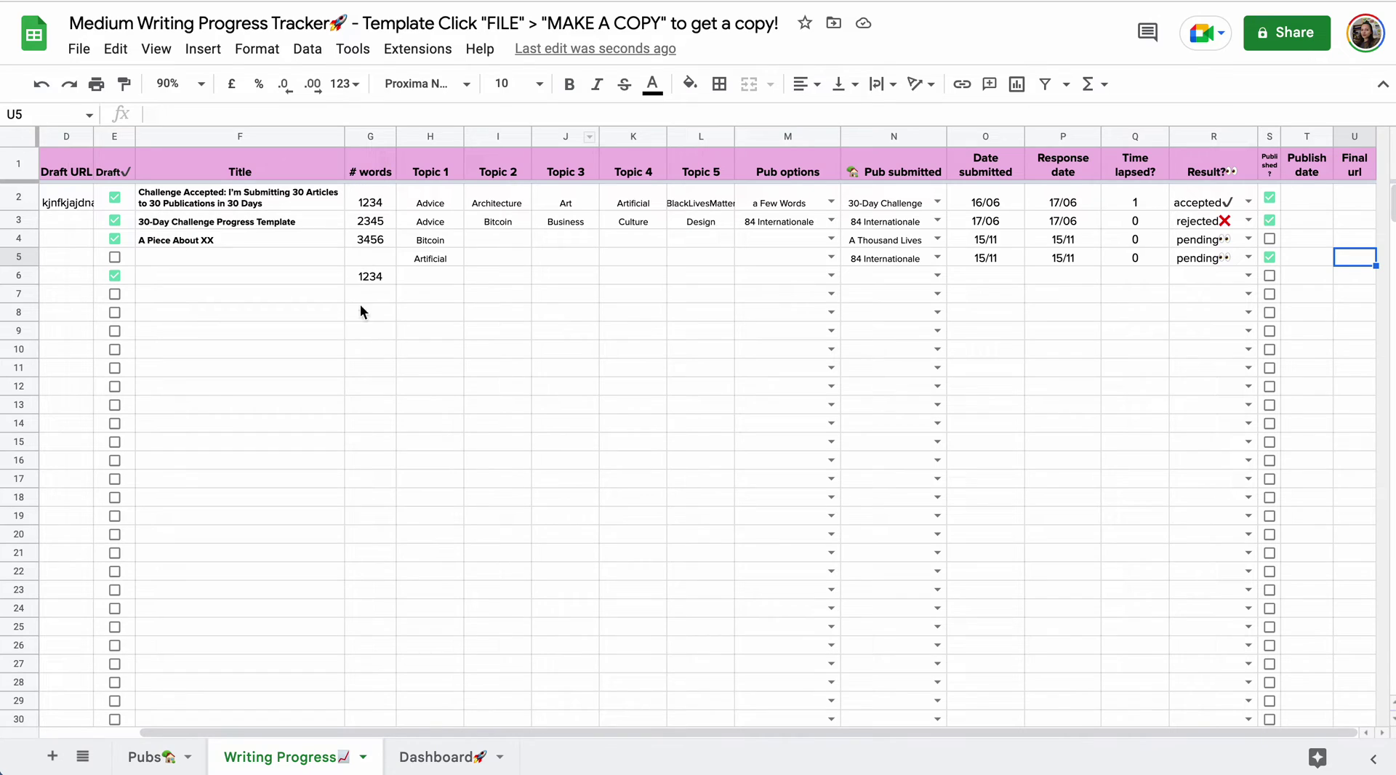
pyautogui.scroll(-20, 363, 316)
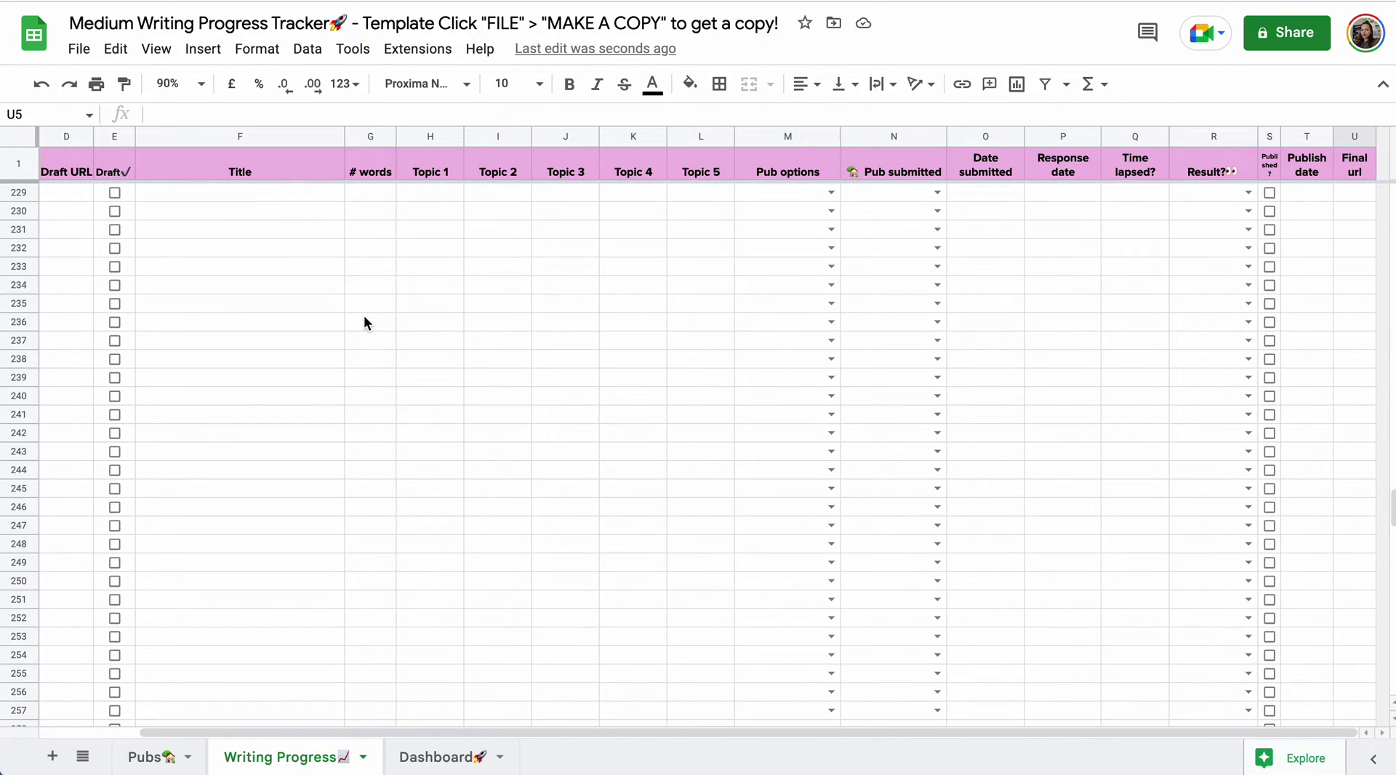
pyautogui.click(369, 634)
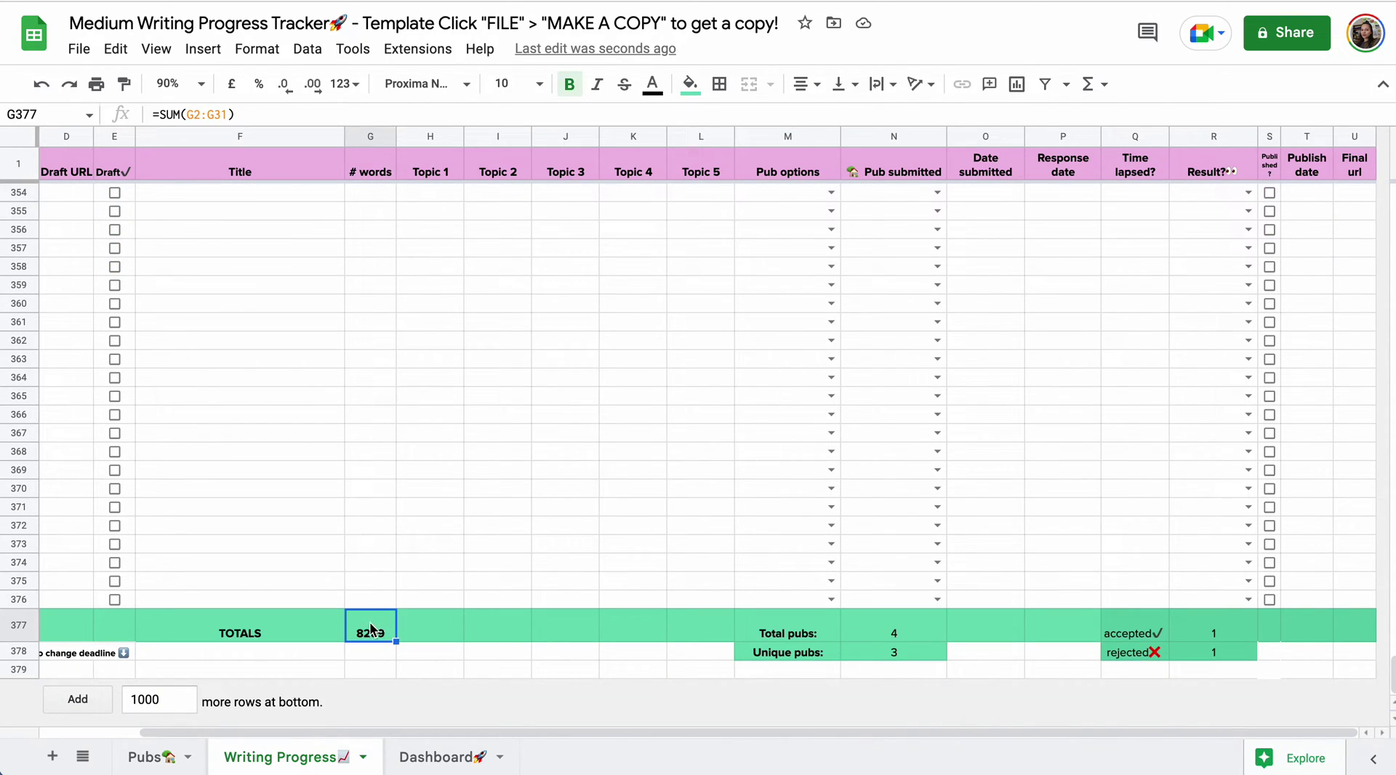
pyautogui.click(442, 756)
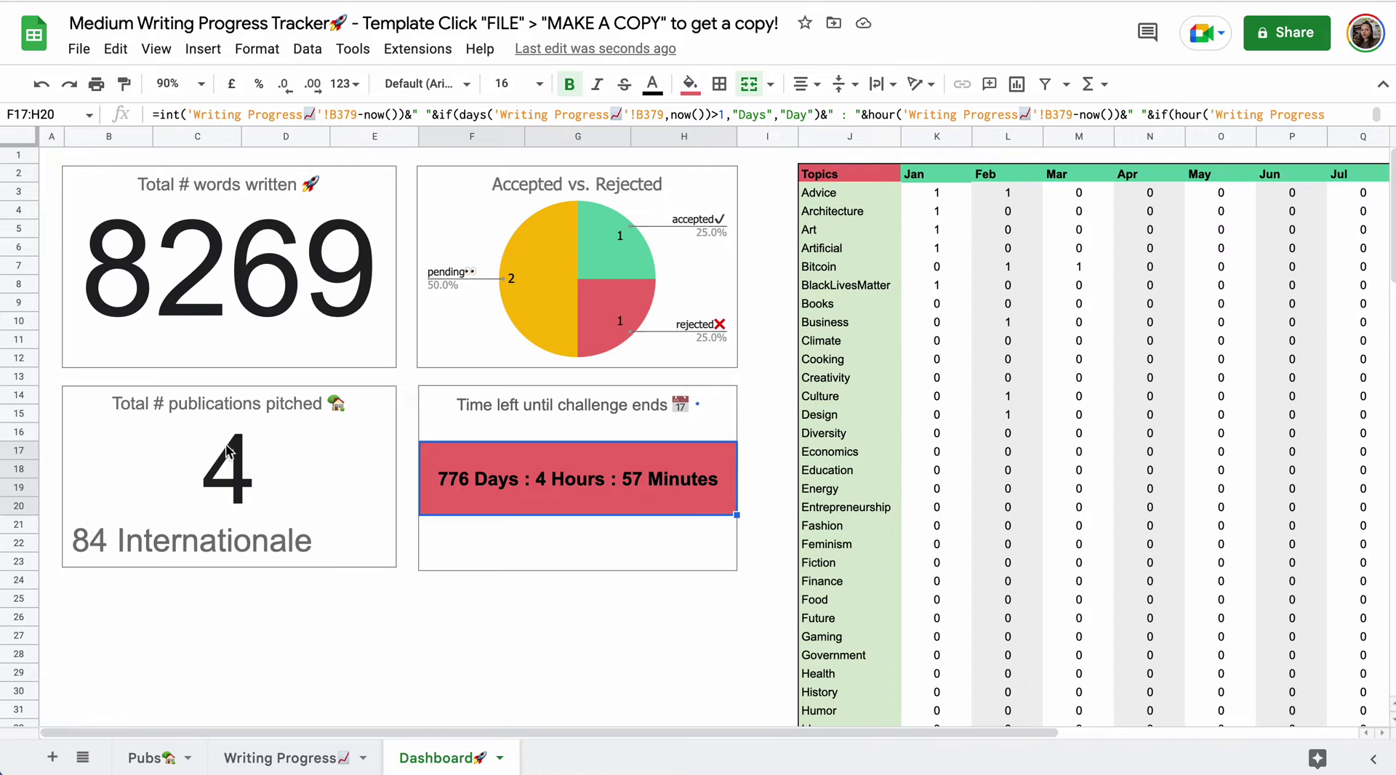
pyautogui.click(248, 474)
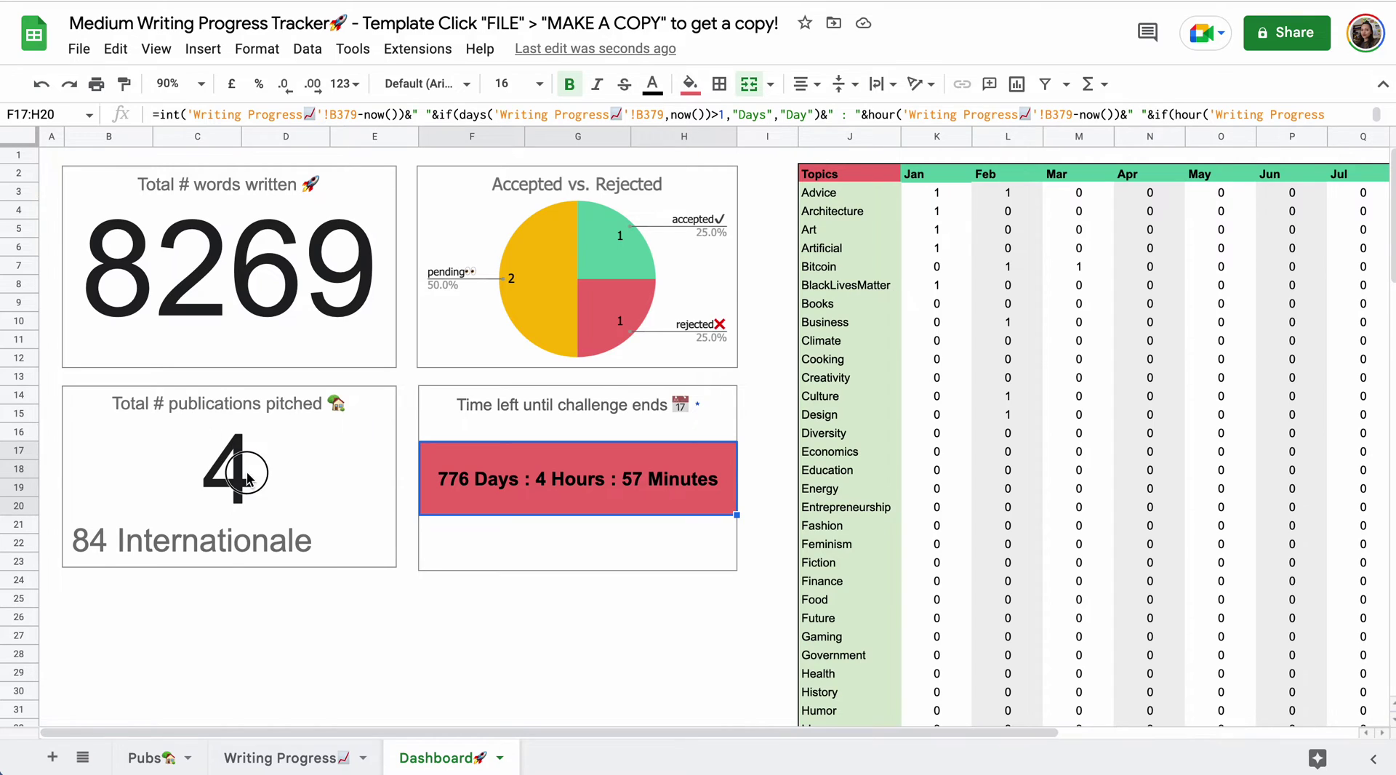
# - Switch the fourth entry's submitted publication in N5 to Age of Awareness and check the Dashboard
pyautogui.click(314, 760)
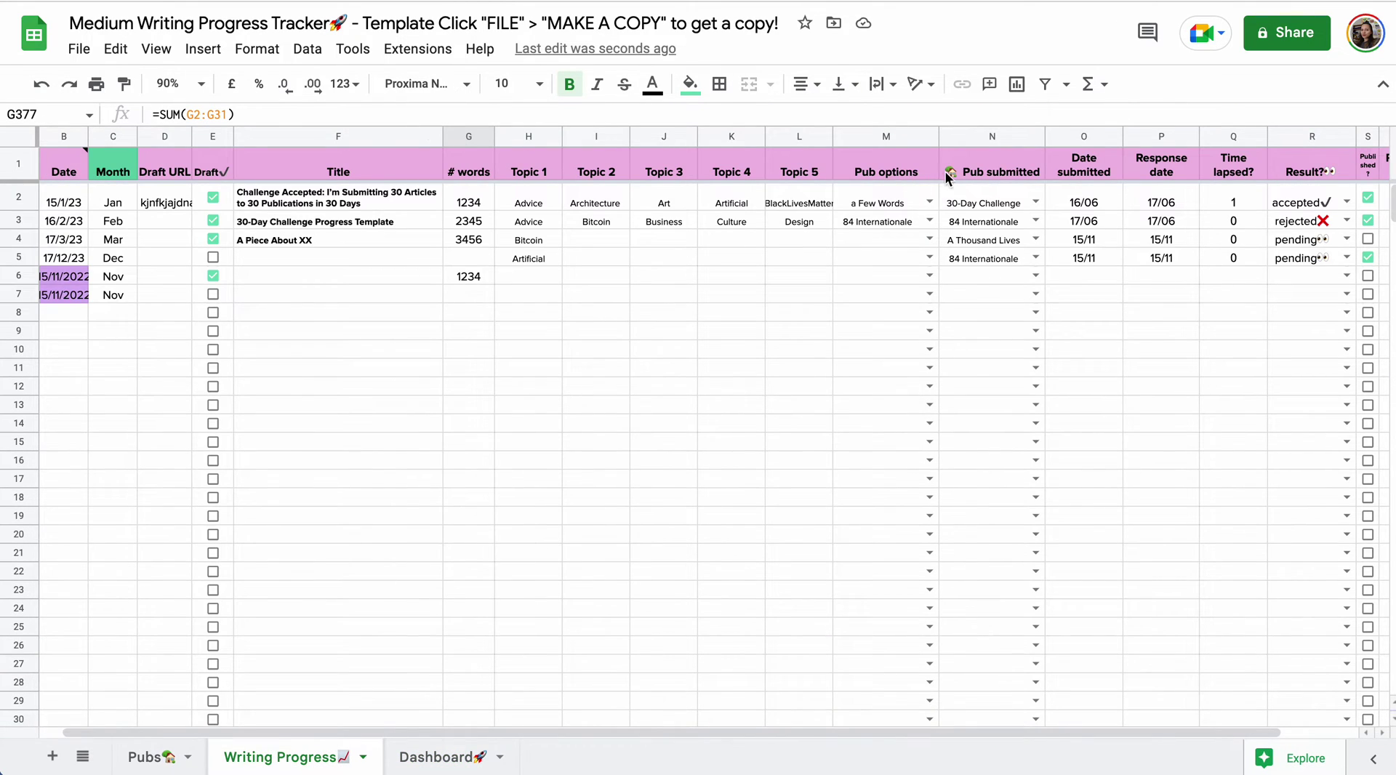
pyautogui.moveTo(984, 202); pyautogui.dragTo(982, 259)
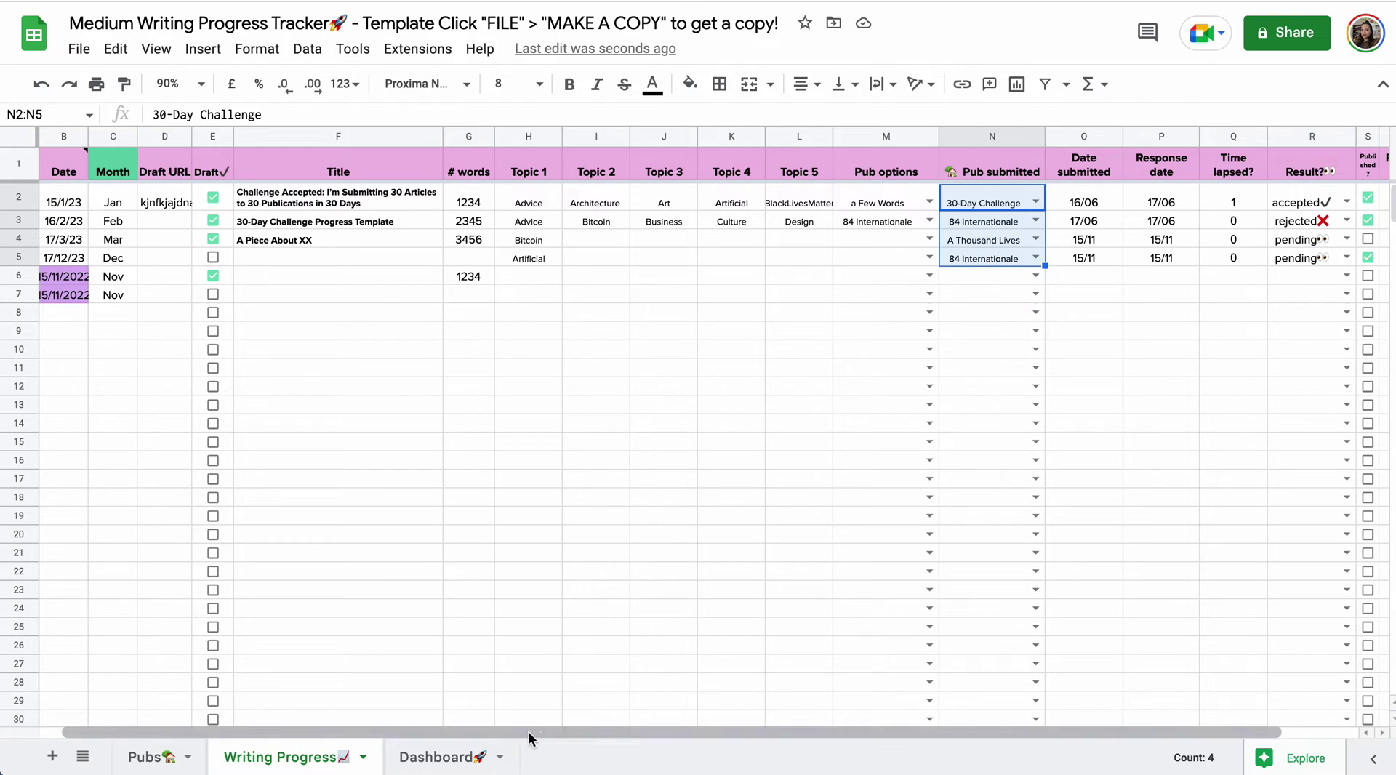
pyautogui.click(1000, 259)
pyautogui.click(1028, 259)
pyautogui.click(1007, 422)
pyautogui.click(439, 757)
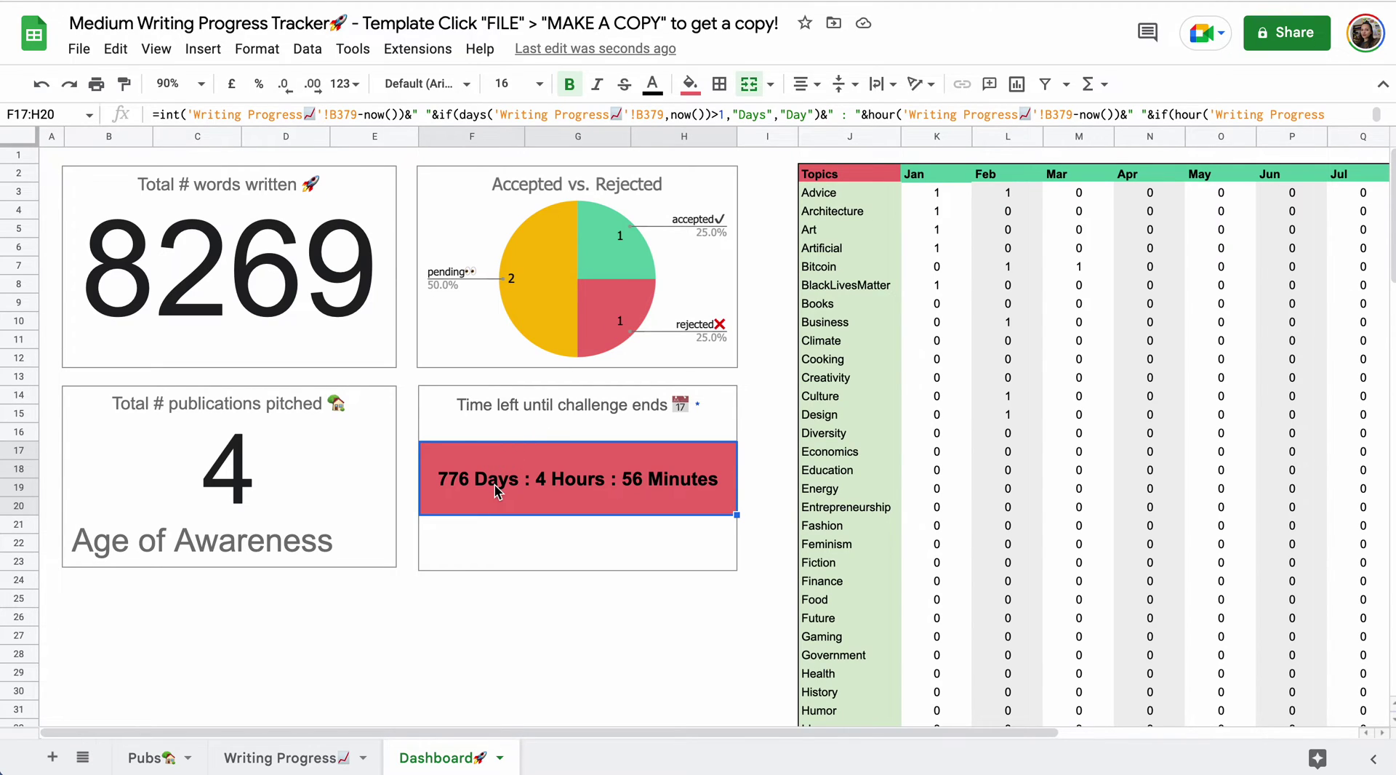
# - Locate the challenge deadline in B379 on Writing Progress and open its date picker
pyautogui.click(293, 752)
pyautogui.scroll(-20, 313, 567)
pyautogui.scroll(-20, 315, 574)
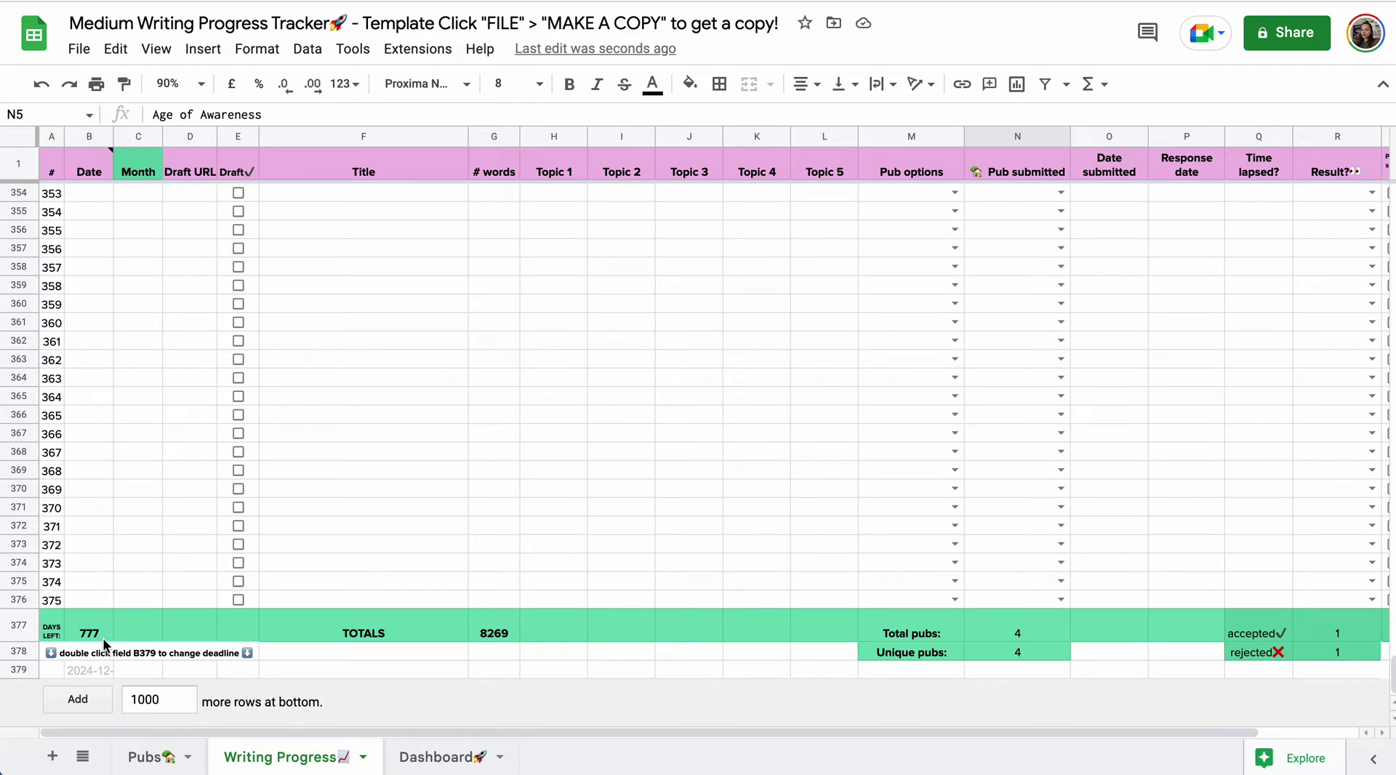
pyautogui.doubleClick(98, 668)
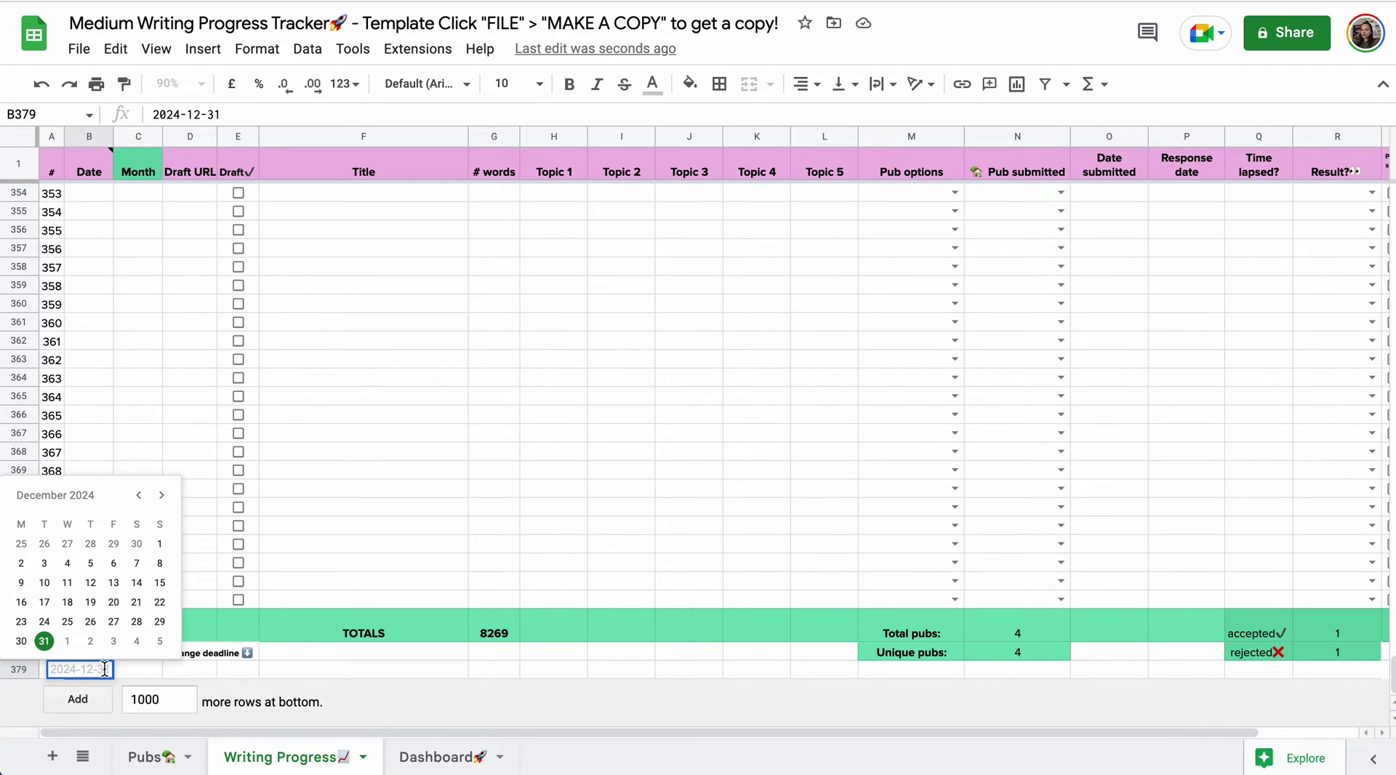
pyautogui.click(192, 670)
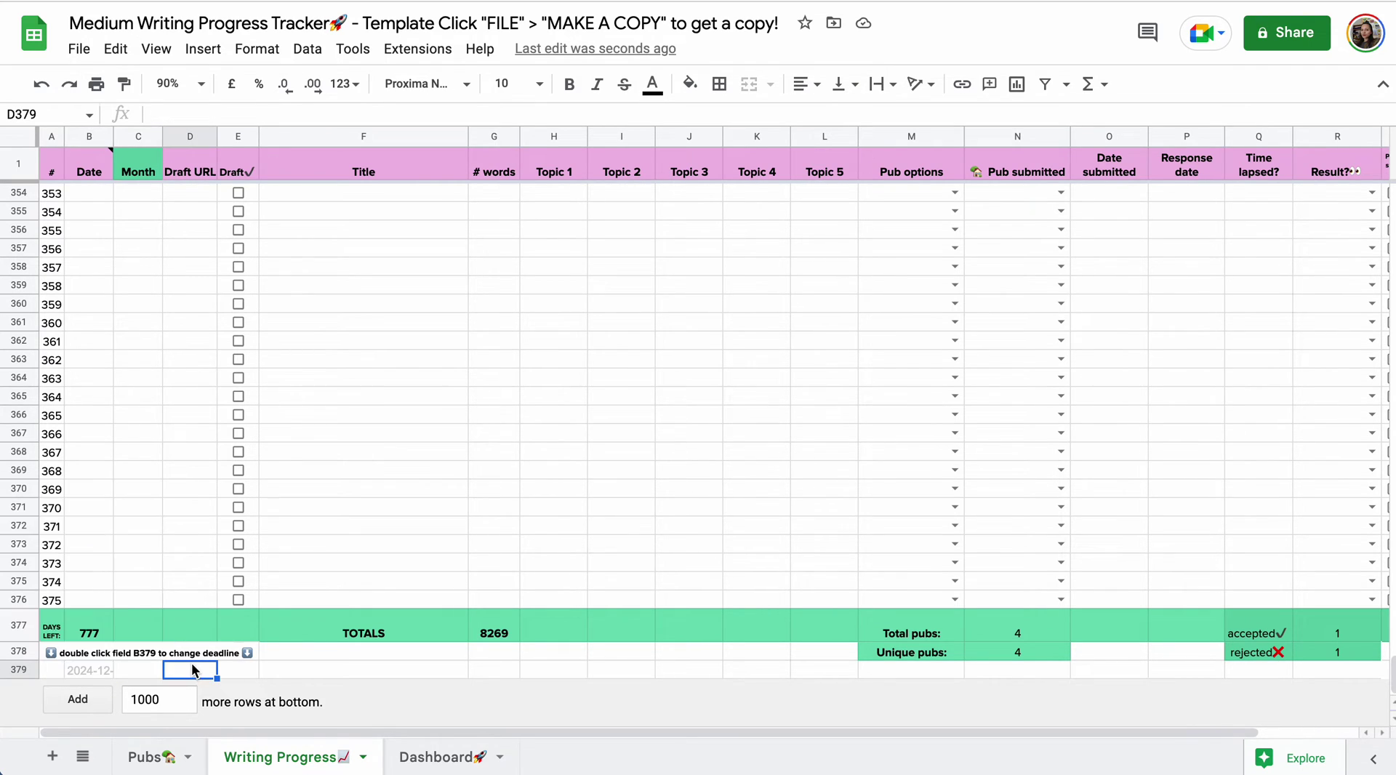
pyautogui.doubleClick(80, 667)
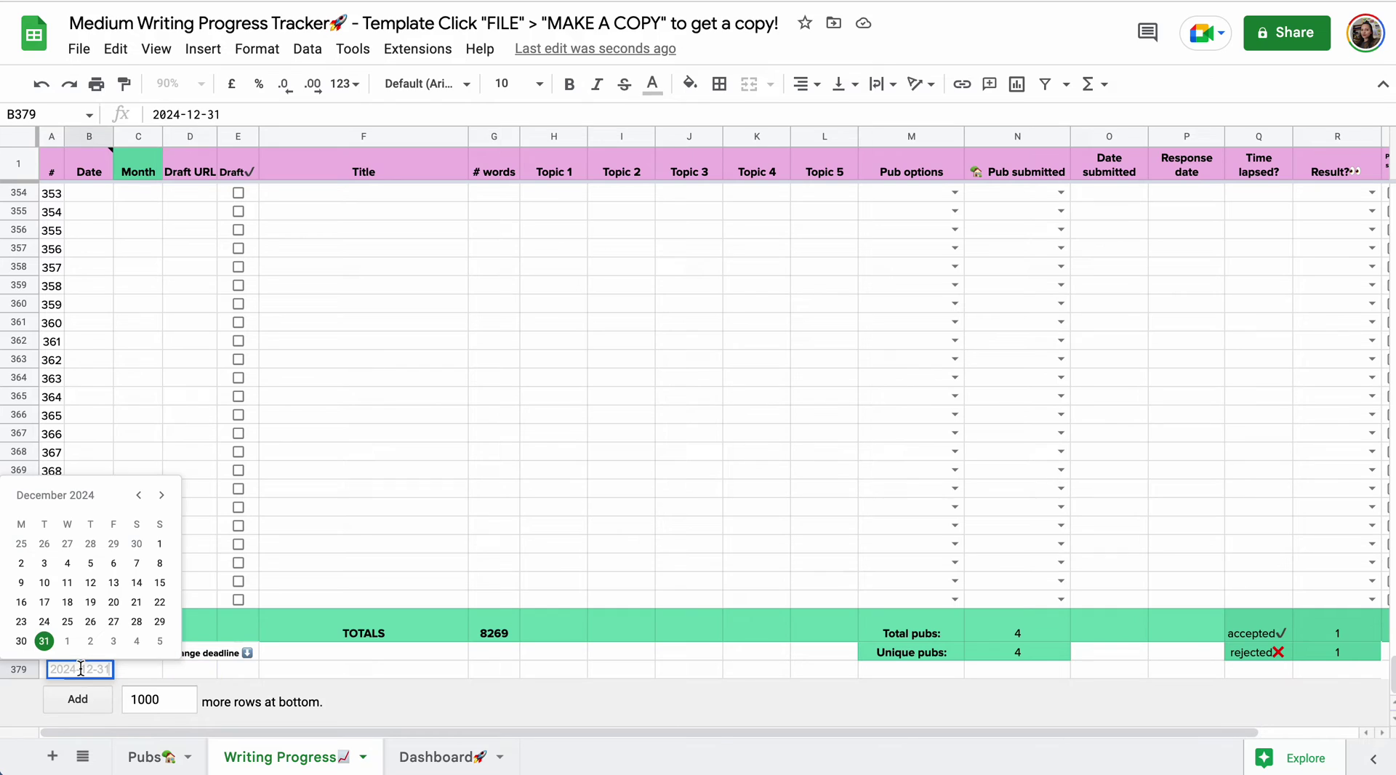
pyautogui.click(145, 671)
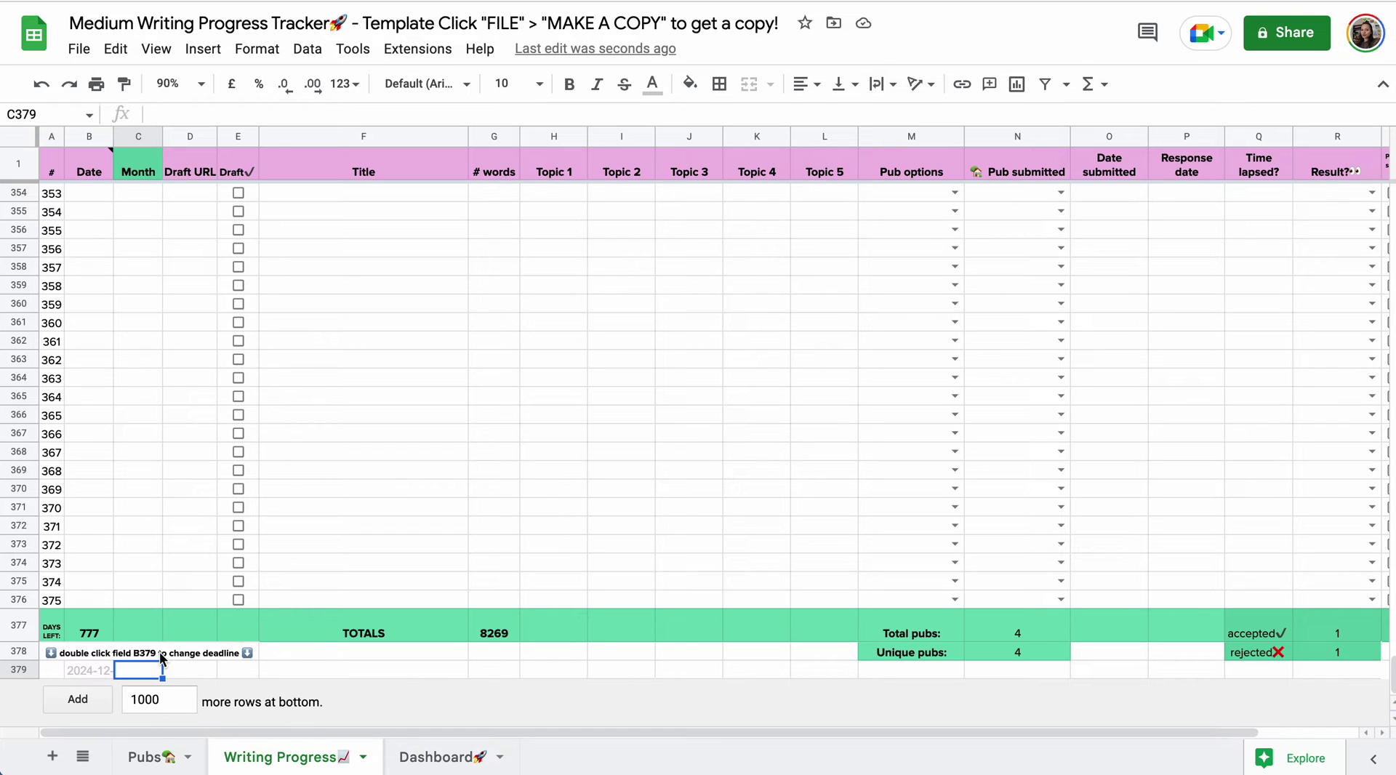
# - Change the deadline to 13 December 2024 and confirm the Dashboard countdown shows 758 days
pyautogui.doubleClick(89, 668)
pyautogui.click(161, 496)
pyautogui.click(162, 495)
pyautogui.click(138, 495)
pyautogui.click(138, 495)
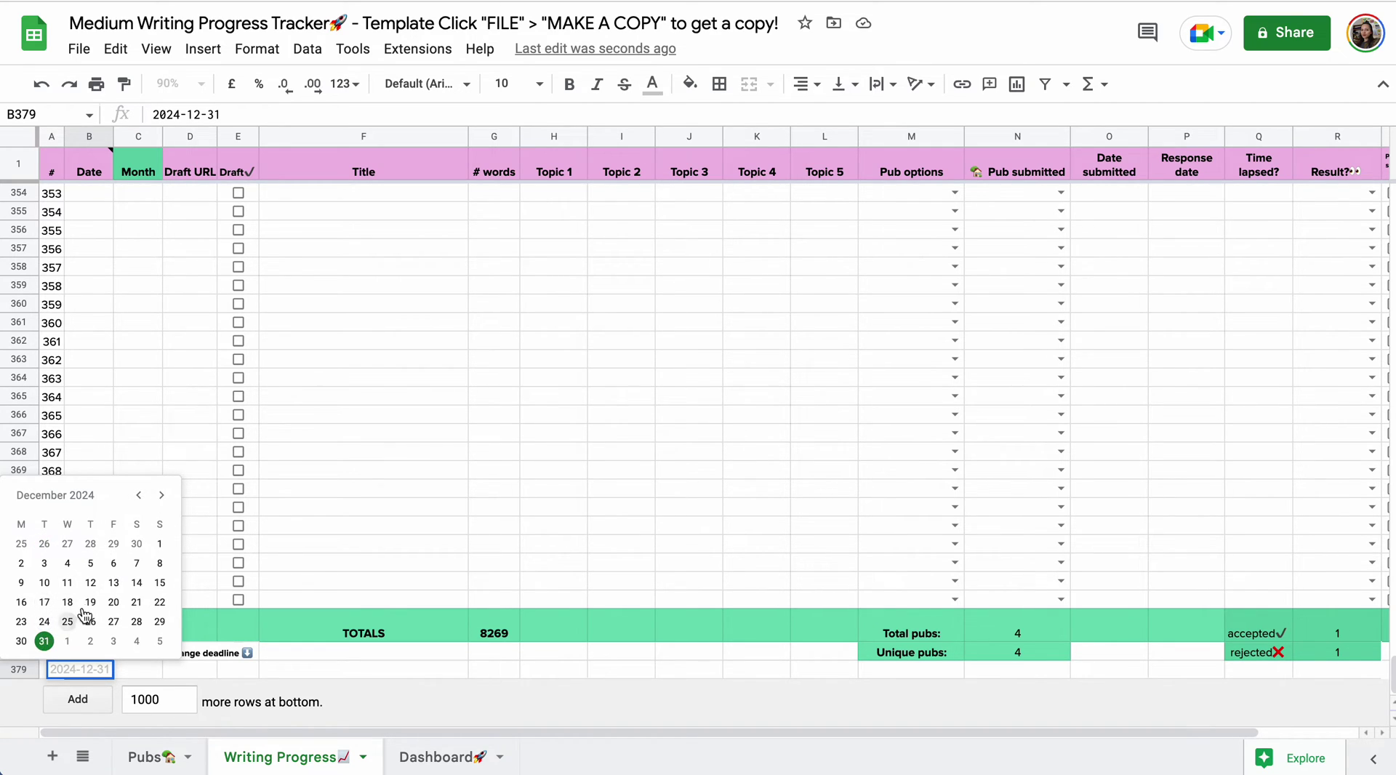
pyautogui.click(114, 582)
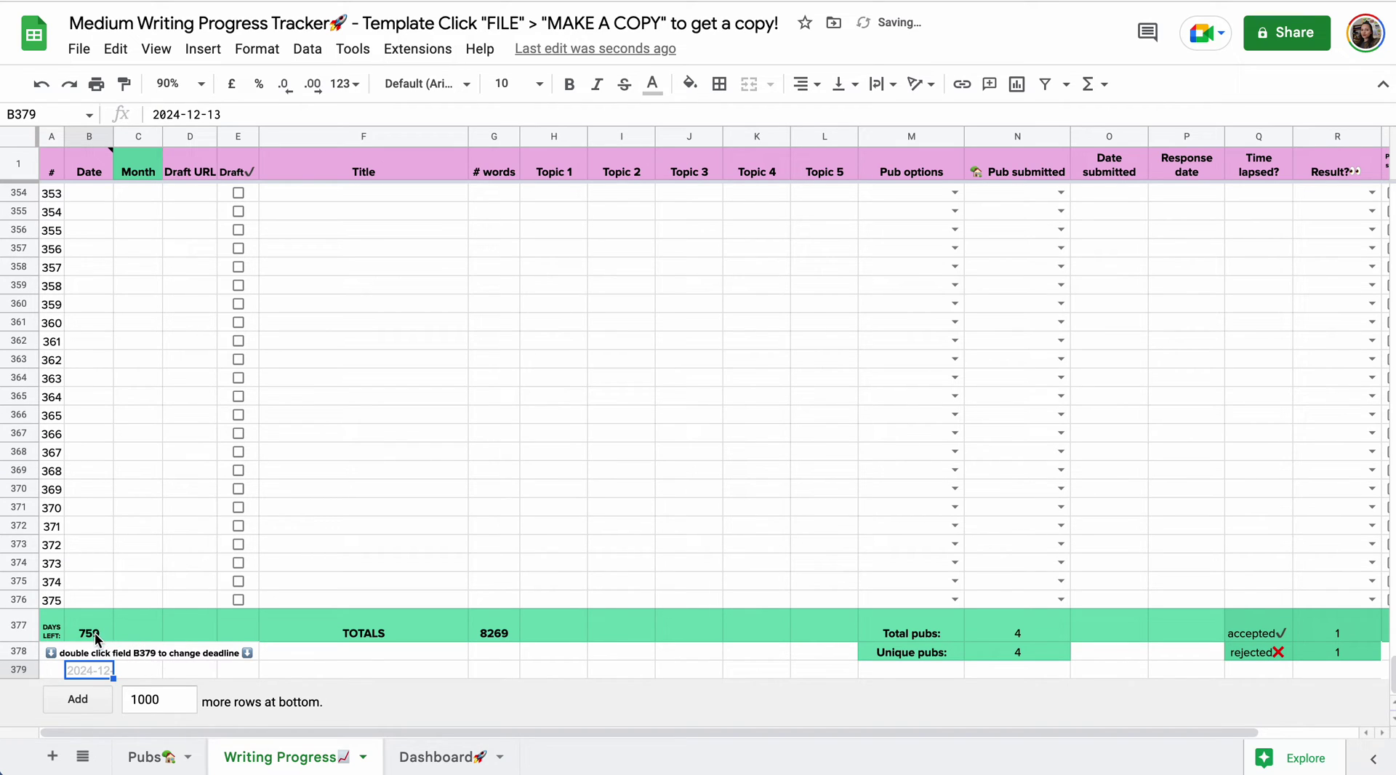
pyautogui.click(90, 637)
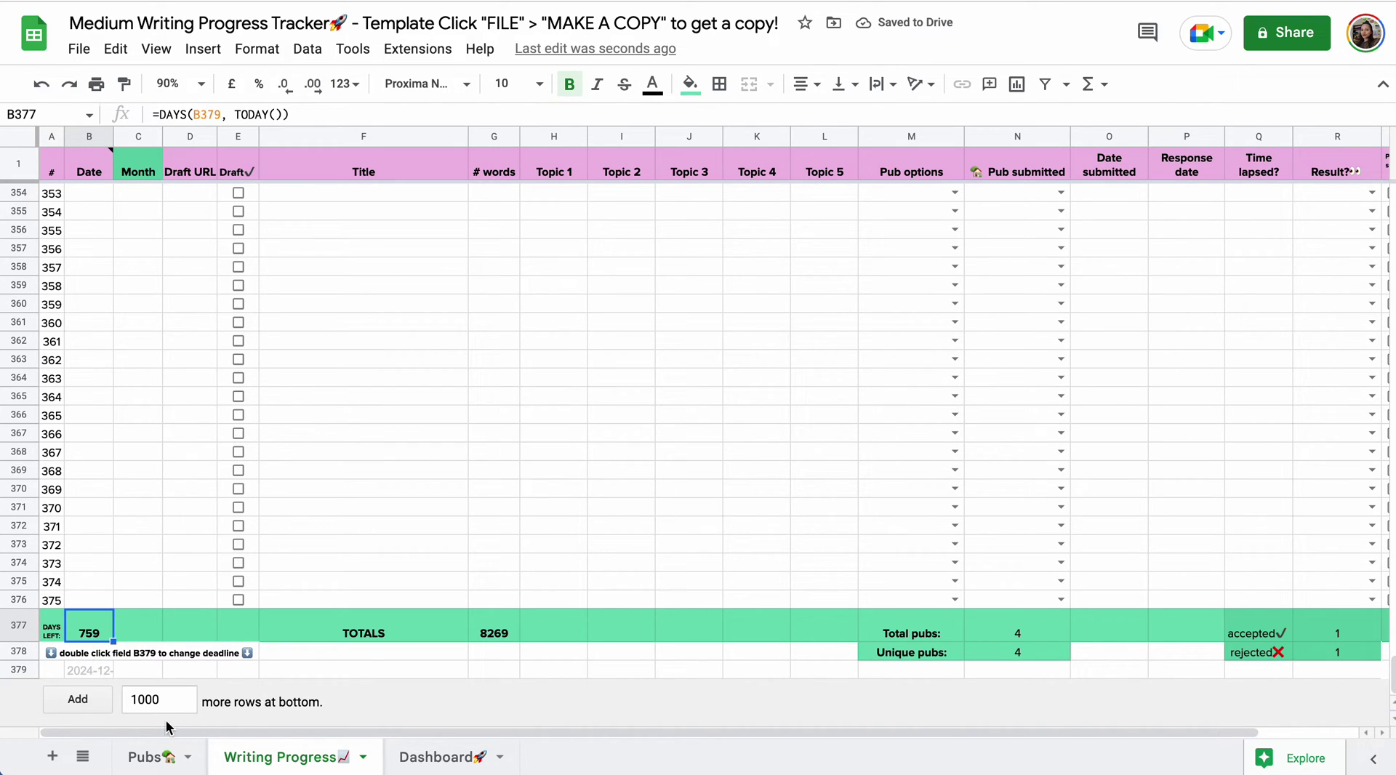
pyautogui.click(415, 758)
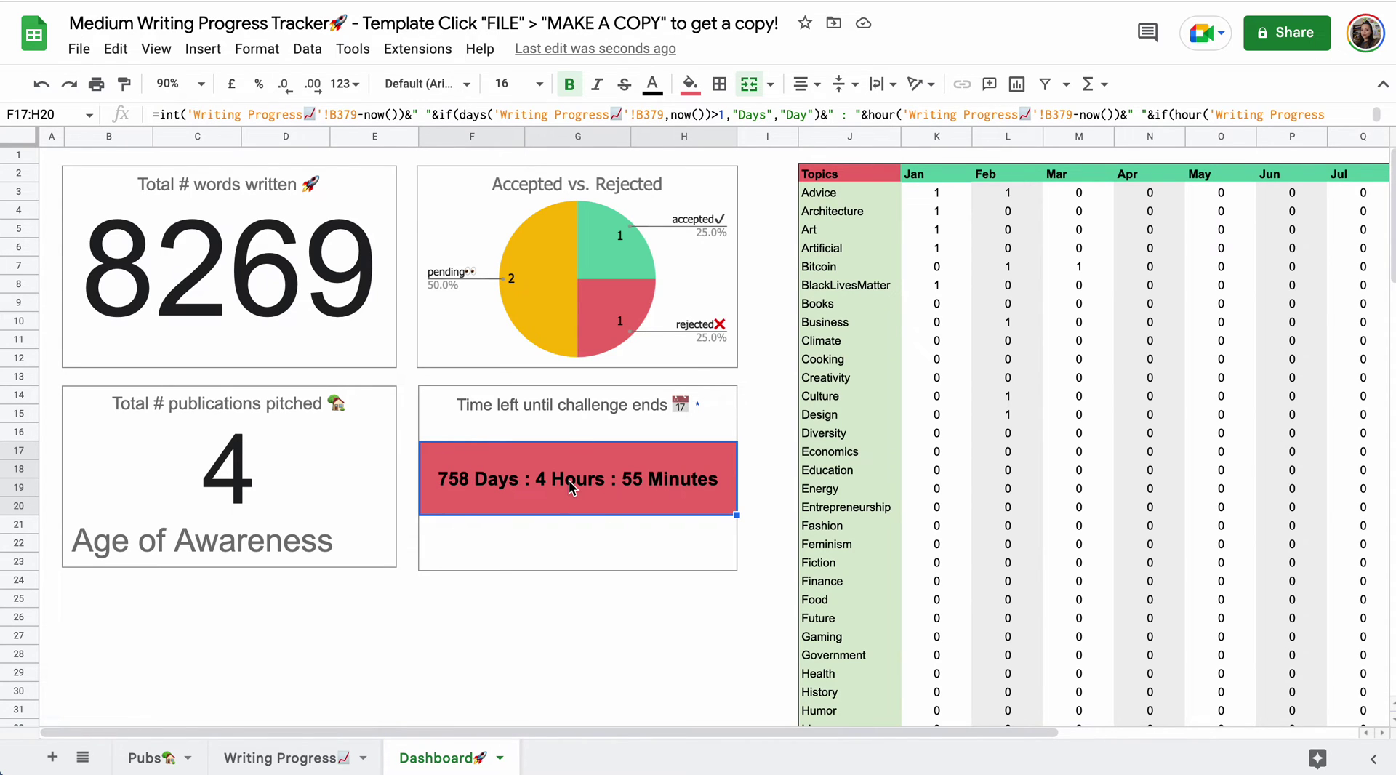
pyautogui.hscroll(5, 571, 487)
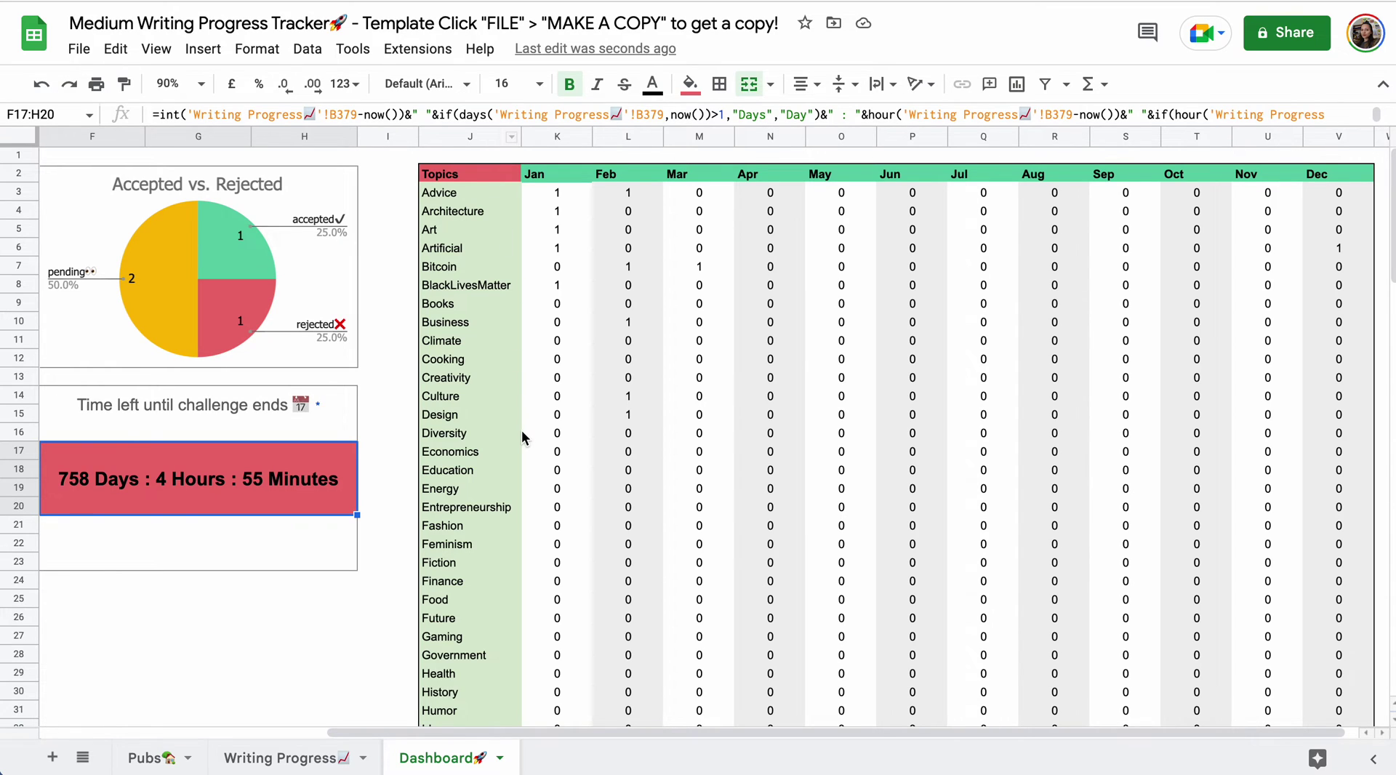
pyautogui.scroll(-2, 522, 436)
pyautogui.scroll(2, 522, 436)
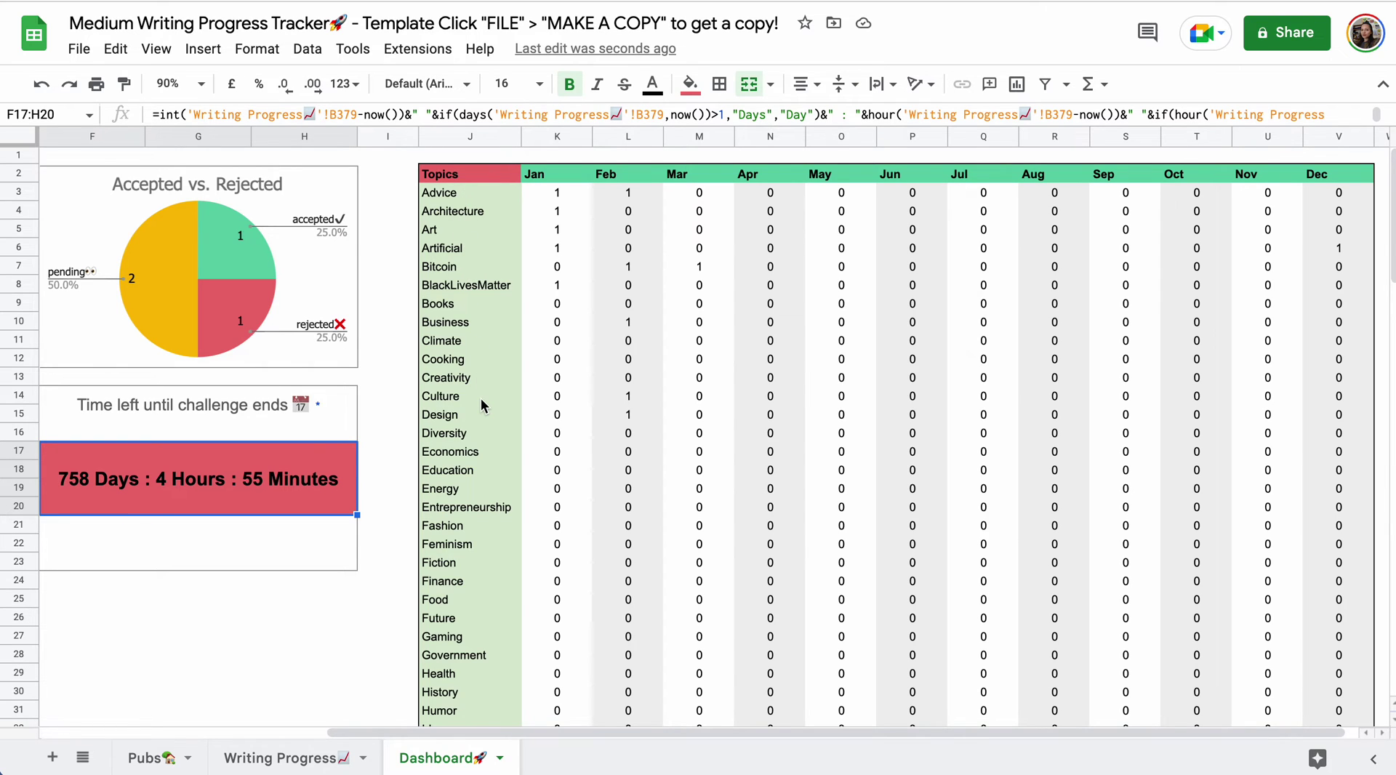
pyautogui.scroll(-10, 481, 405)
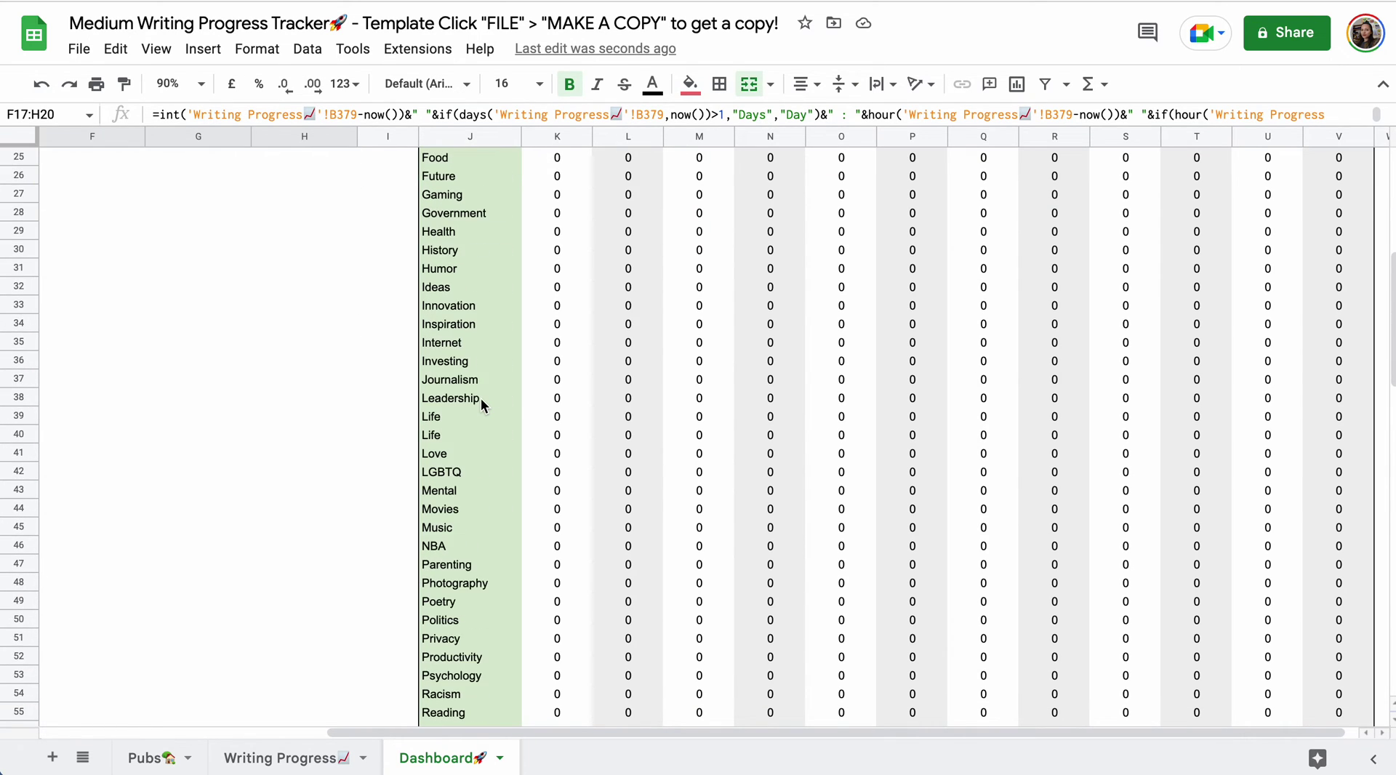
pyautogui.scroll(-4, 449, 538)
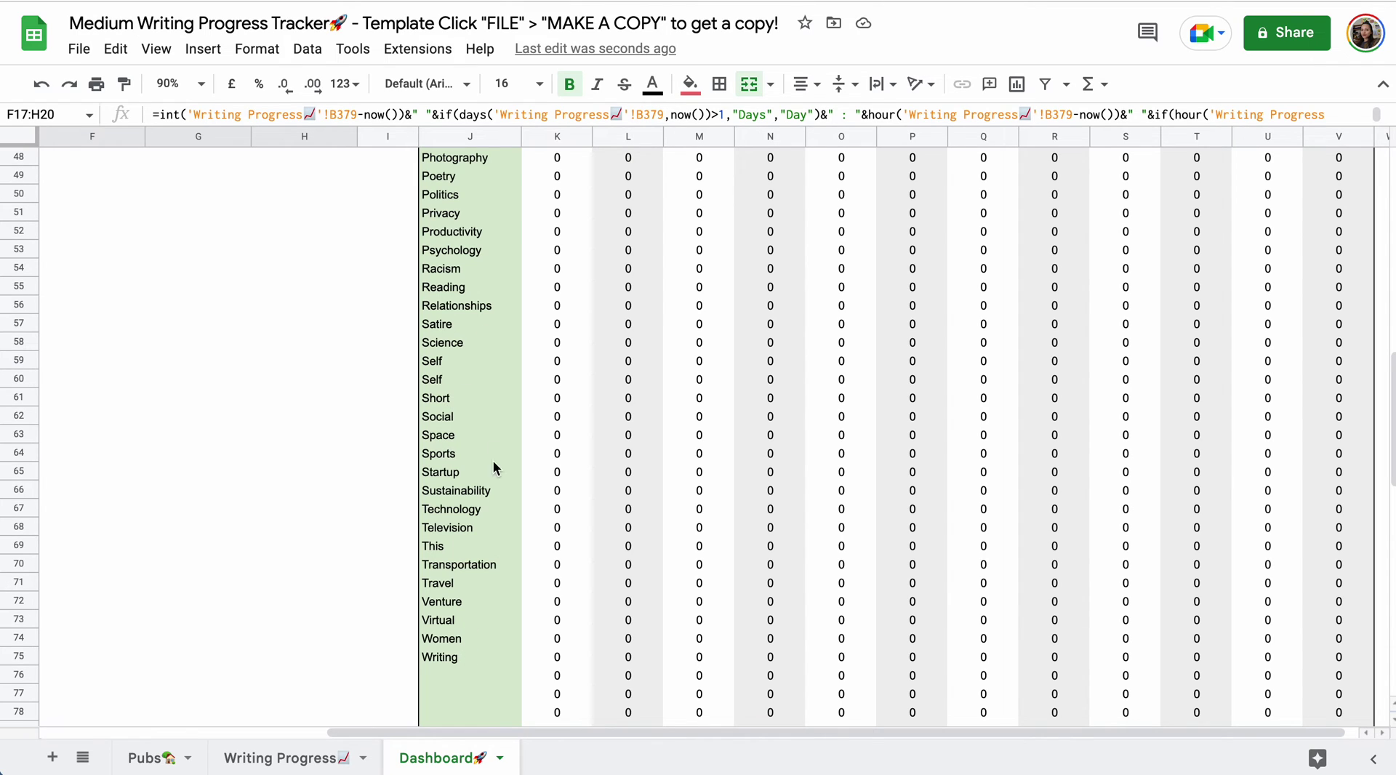
pyautogui.scroll(-3, 496, 479)
pyautogui.click(469, 490)
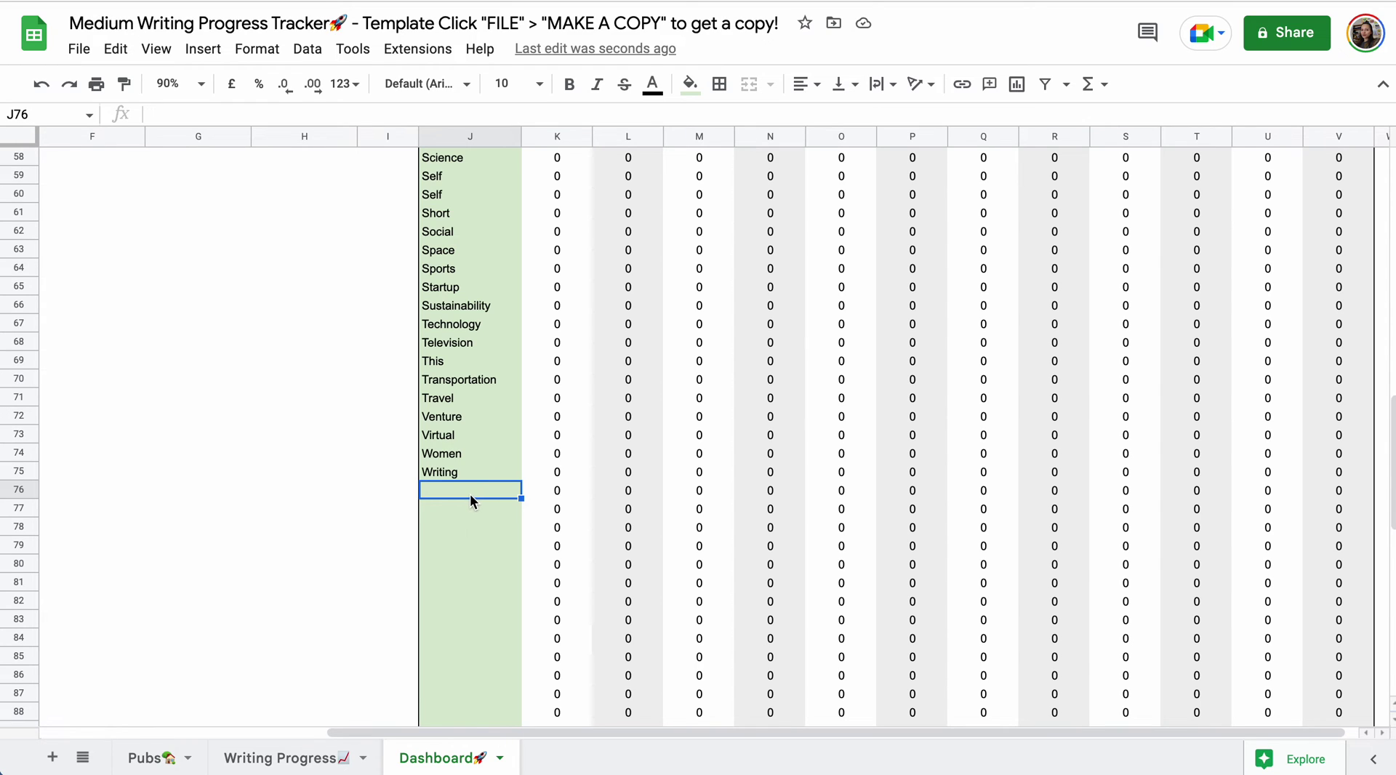
pyautogui.scroll(-1, 471, 533)
pyautogui.scroll(-10, 492, 561)
pyautogui.scroll(20, 492, 561)
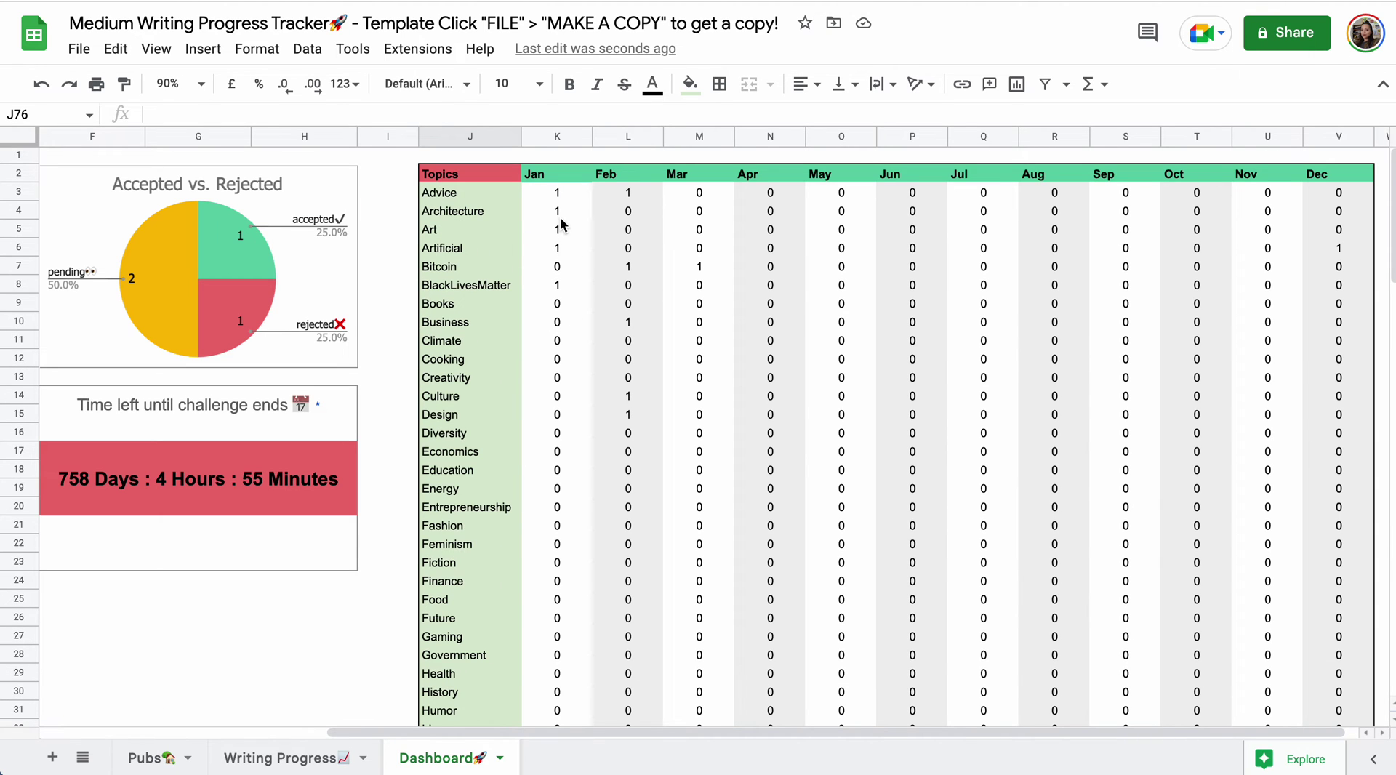
# - Inspect the Dashboard's January Advice count formula in K3
pyautogui.click(560, 198)
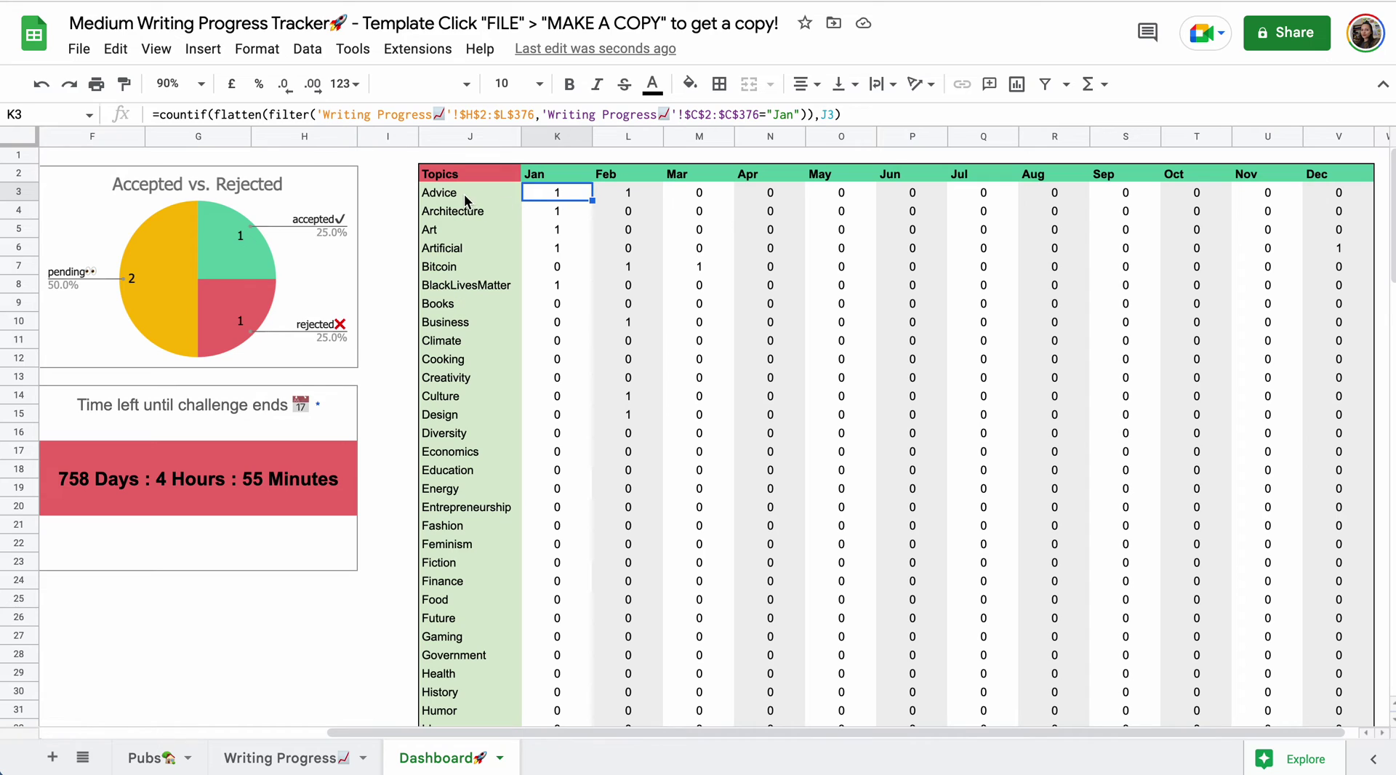
pyautogui.doubleClick(536, 196)
pyautogui.press('Return')
# - Copy Advice from H2 into I2 and J2 on Writing Progress, then verify the Dashboard's January Advice count
pyautogui.click(321, 755)
pyautogui.scroll(20, 436, 294)
pyautogui.scroll(3, 458, 291)
pyautogui.click(630, 199)
pyautogui.press('Left')
pyautogui.press('super+c')
pyautogui.press('Right')
pyautogui.press('super+v')
pyautogui.press('Right')
pyautogui.press('super+v')
pyautogui.click(447, 743)
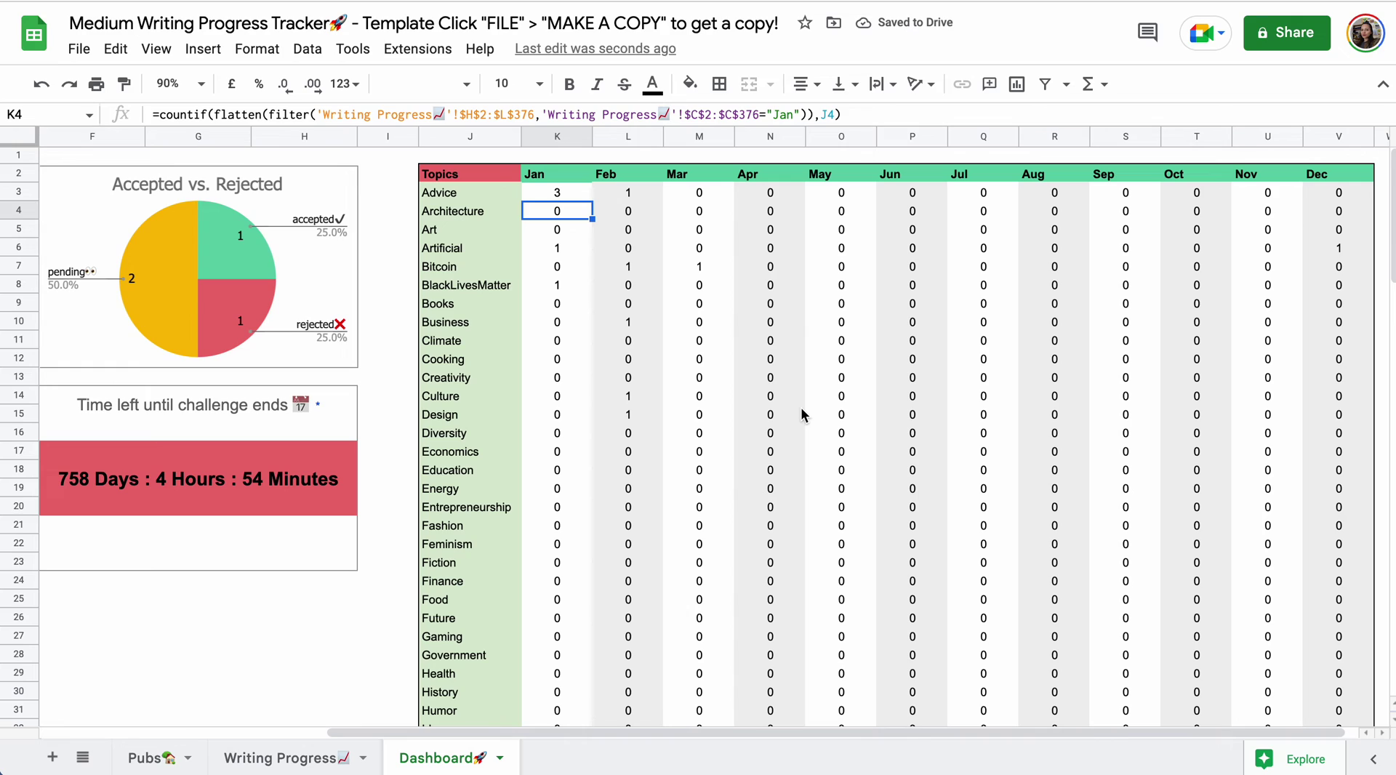
pyautogui.click(561, 194)
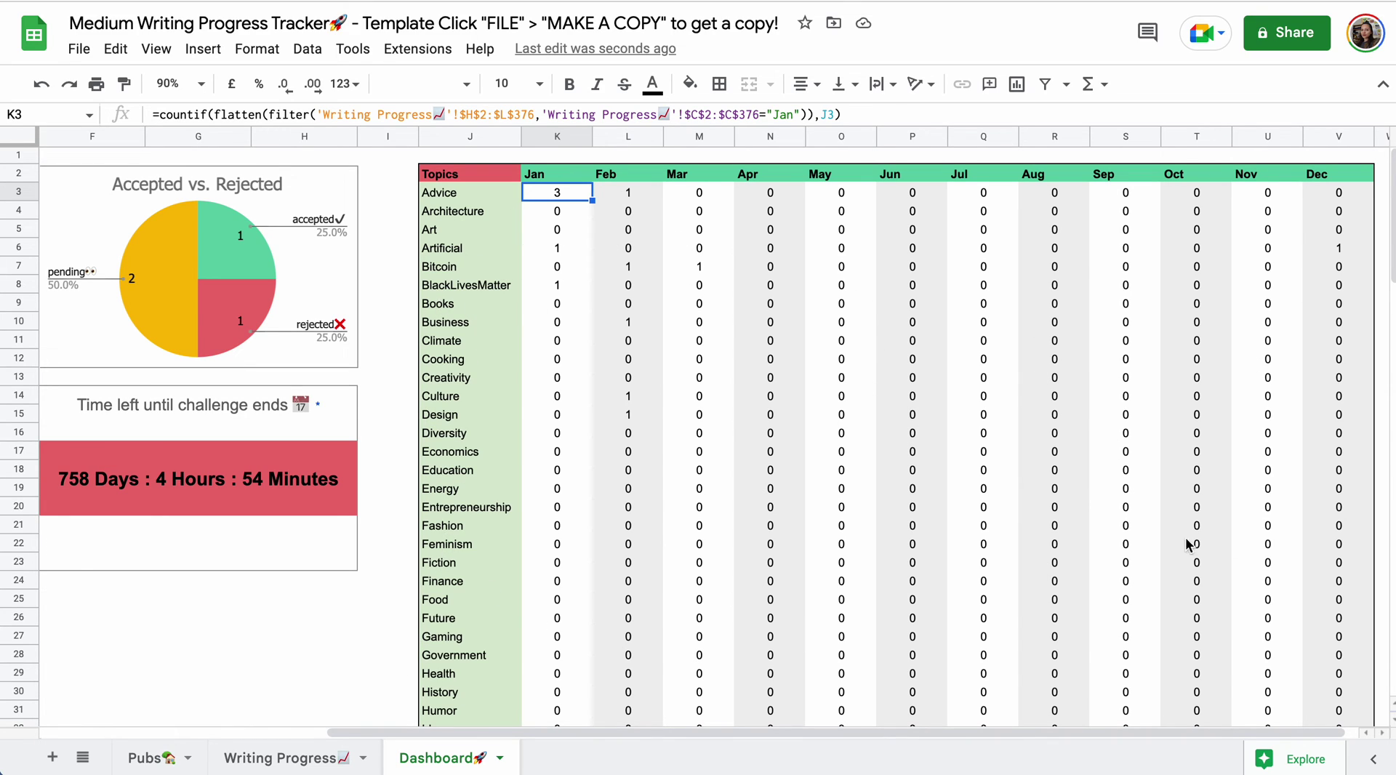
pyautogui.scroll(-15, 1203, 336)
pyautogui.hscroll(-1, 1159, 239)
pyautogui.scroll(-2, 983, 484)
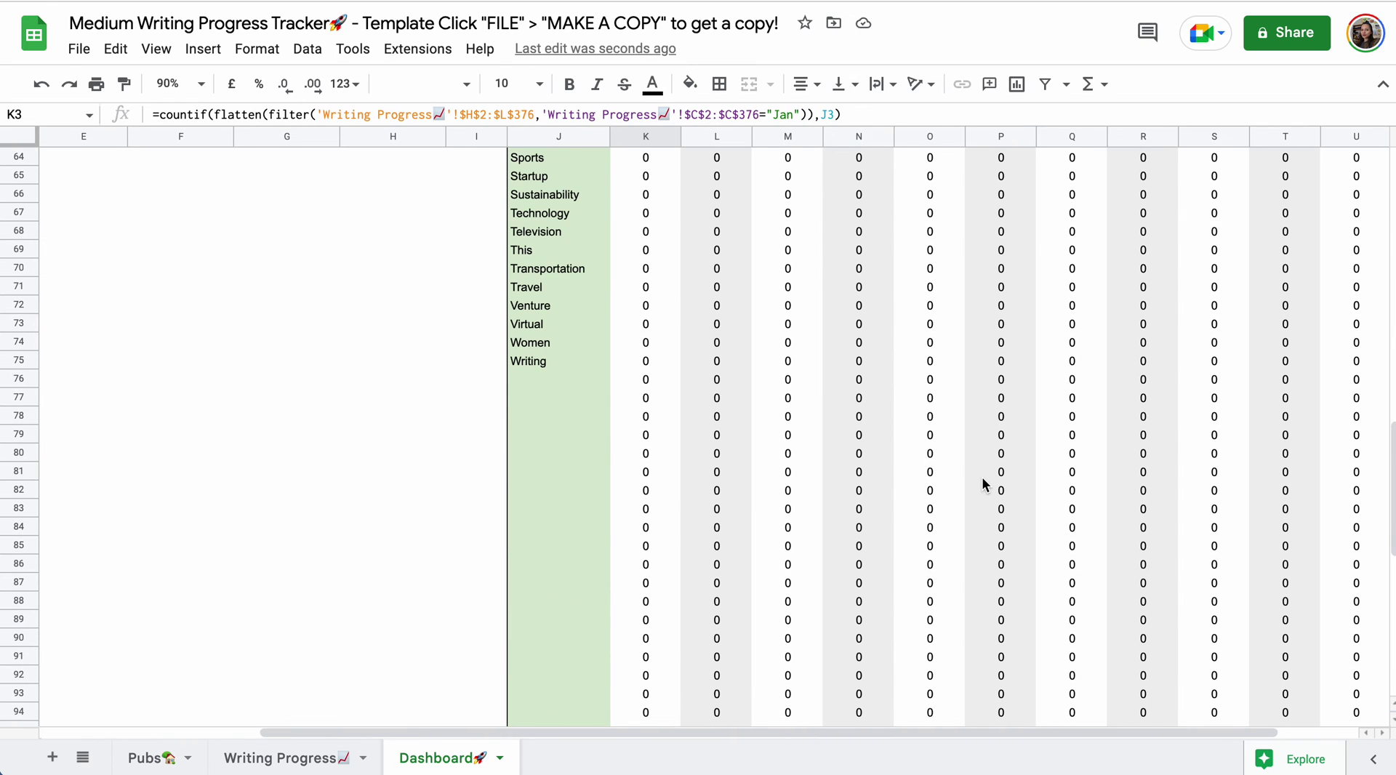
pyautogui.click(564, 381)
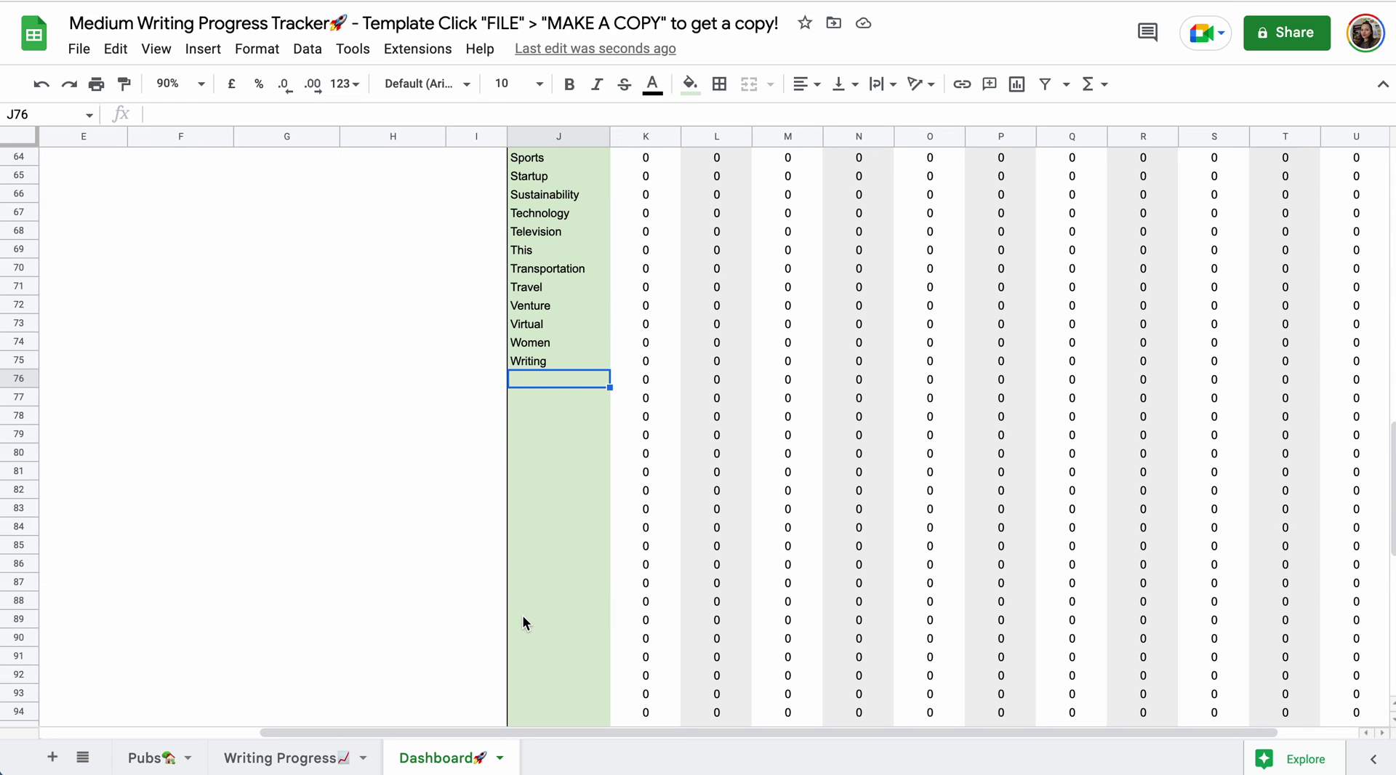
pyautogui.scroll(-2, 523, 623)
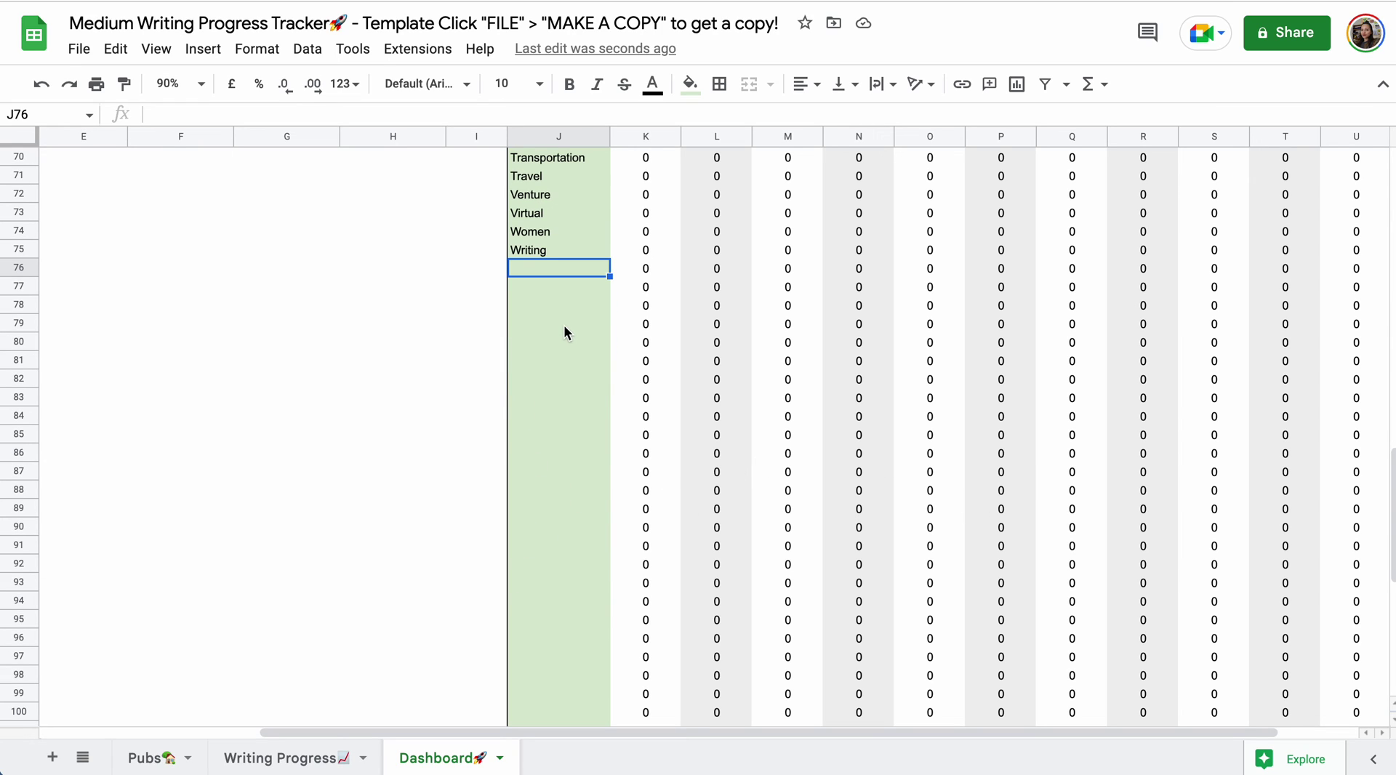
pyautogui.click(547, 250)
pyautogui.scroll(15, 564, 341)
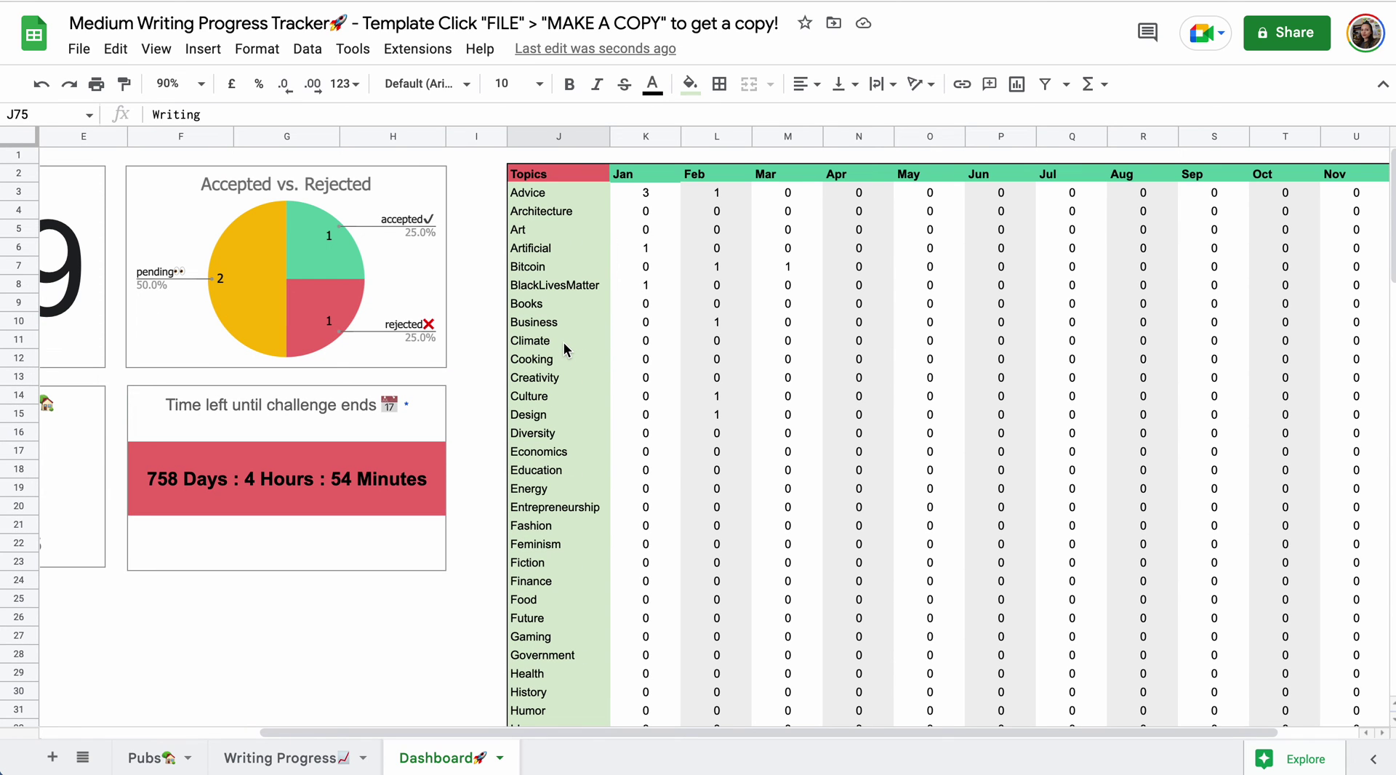